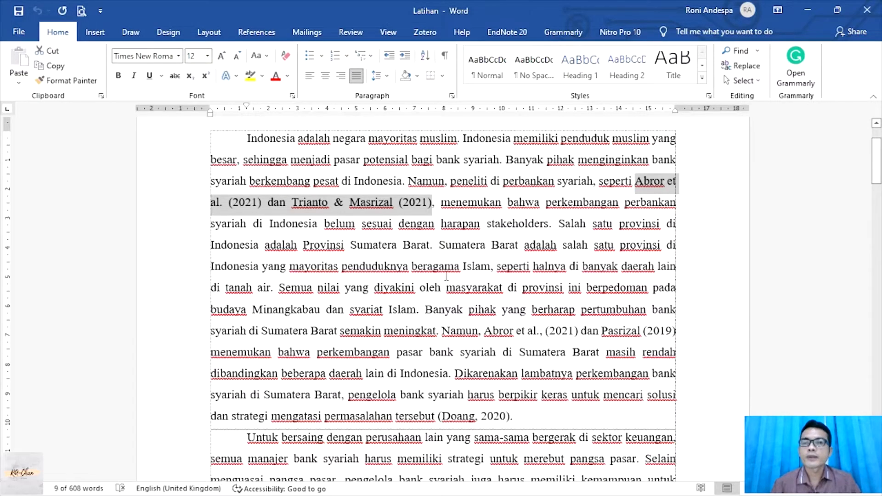
Set the document's Zotero citation style to American Psychological Association (APA) 7th edition
scroll(505, 266, "down", 7)
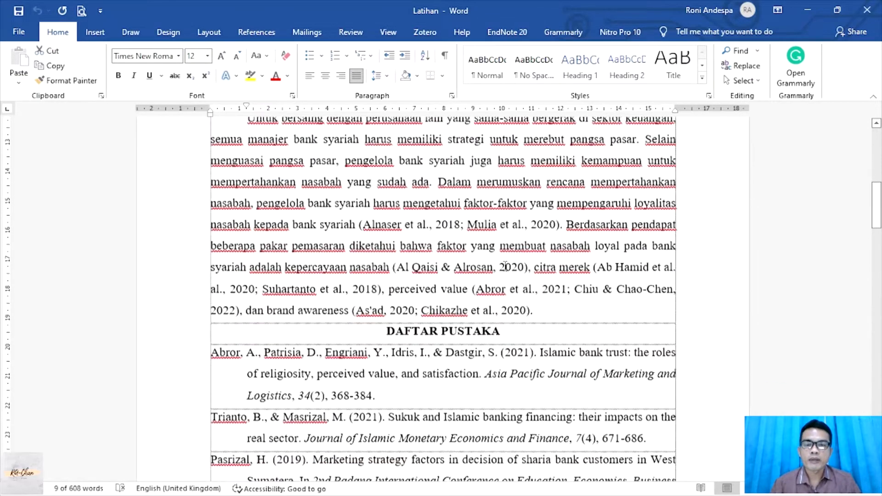
scroll(432, 222, "up", 2)
scroll(431, 222, "up", 10)
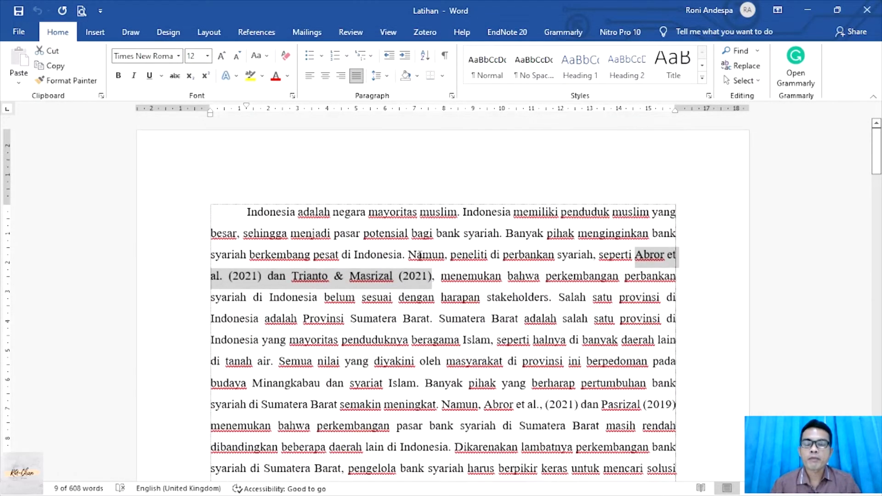
left_click(424, 251)
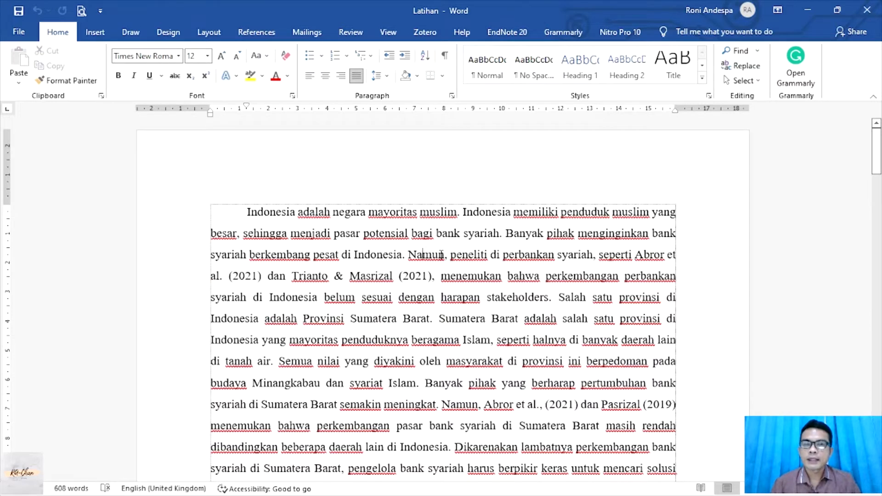
left_click(425, 33)
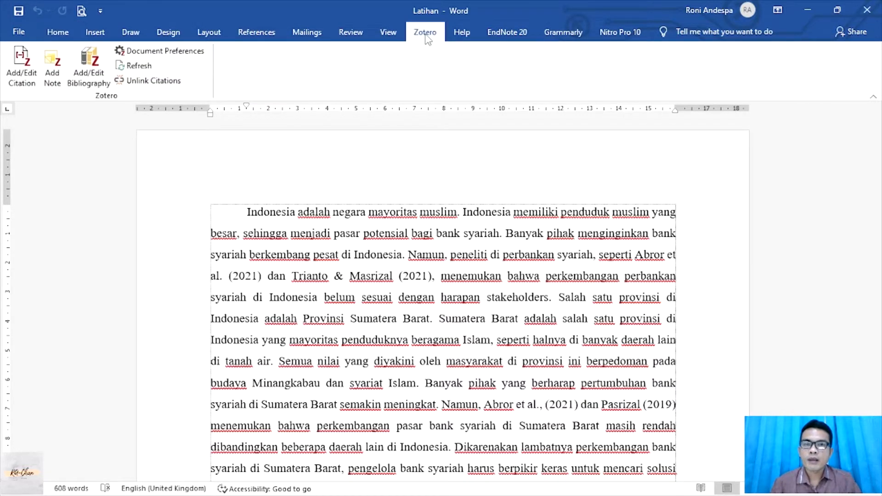
left_click(195, 58)
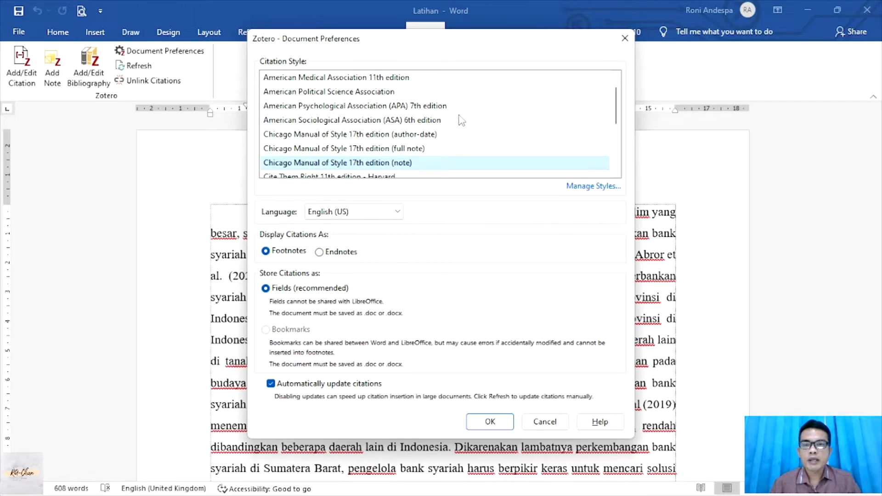
left_click(417, 107)
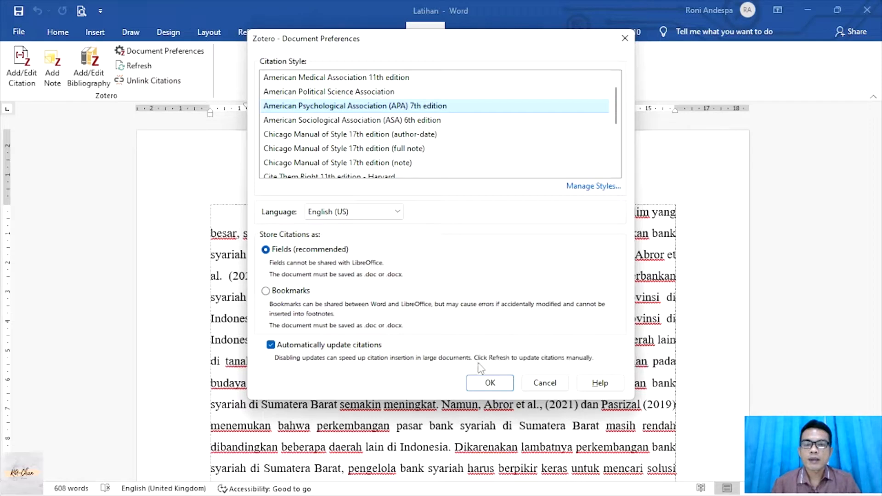
left_click(488, 383)
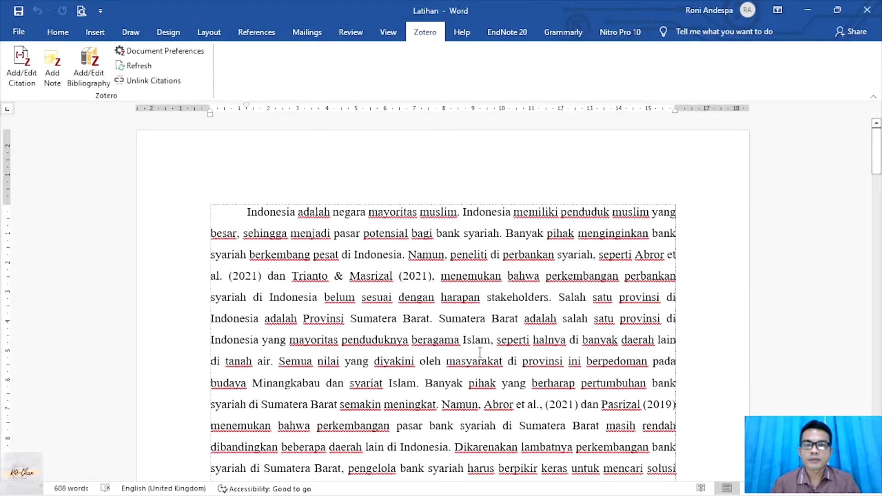
Delete the manually typed "et al. (2021)" citation, including its author name, right after "seperti" in the first paragraph
scroll(434, 269, "down", 2)
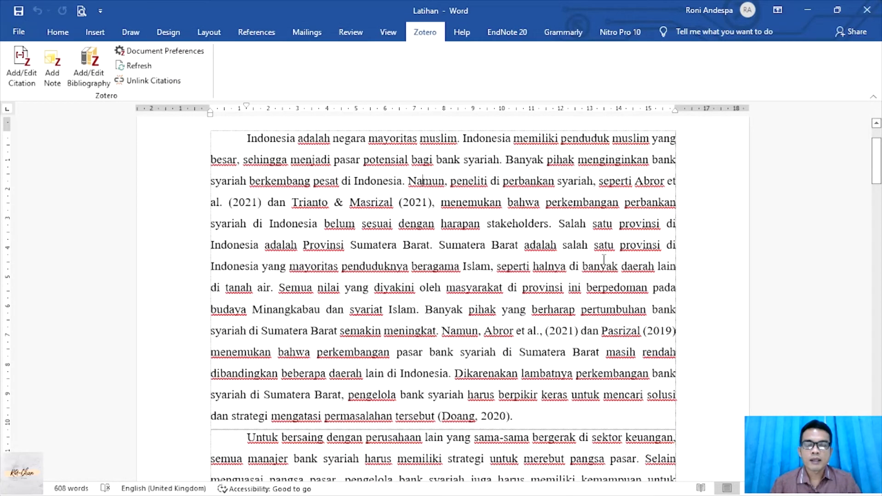
left_click_drag(636, 183, 266, 206)
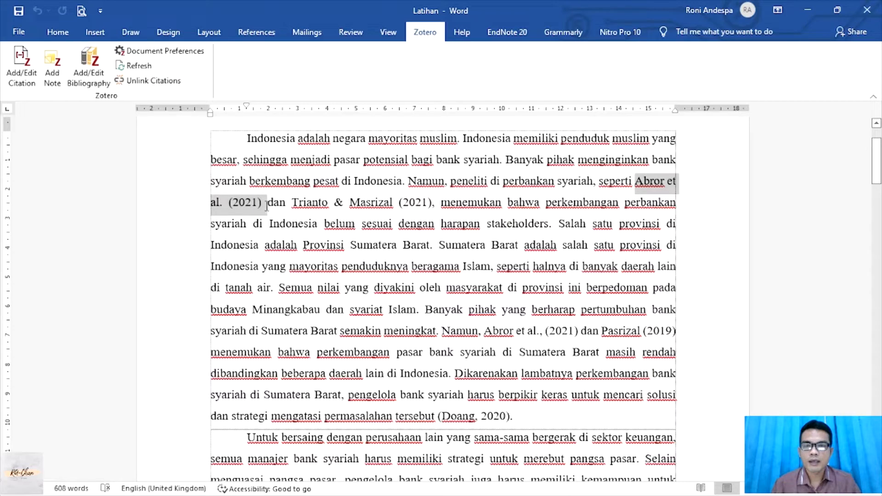
left_click(637, 194)
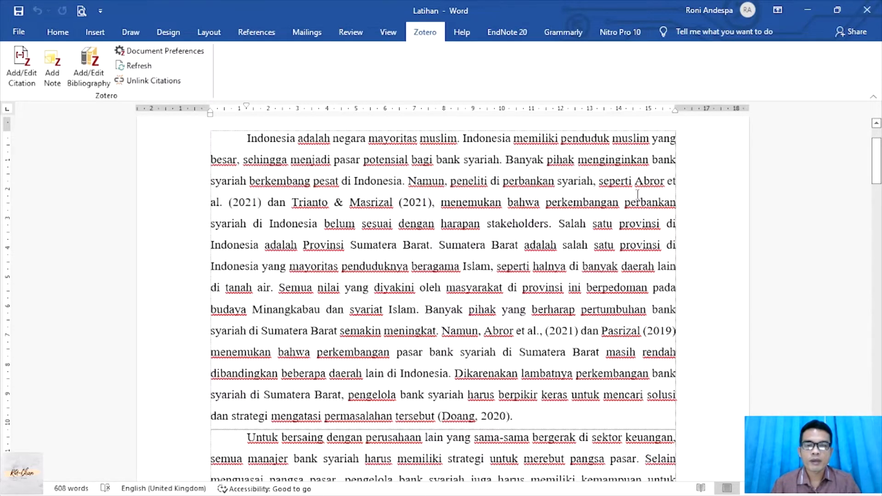
left_click_drag(635, 184, 264, 207)
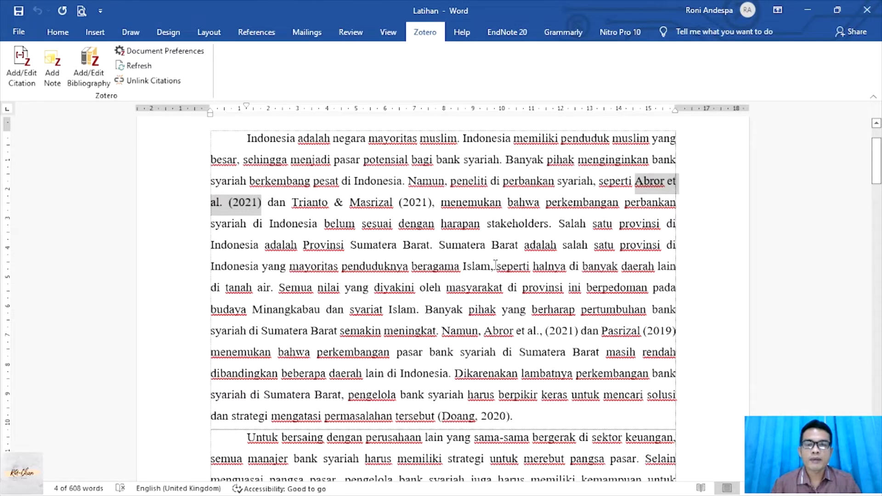
left_click_drag(636, 184, 262, 209)
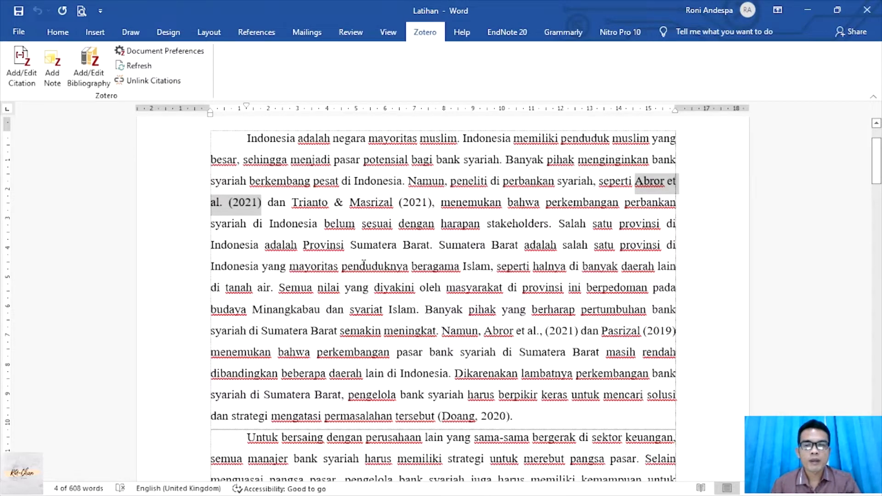
key("Delete")
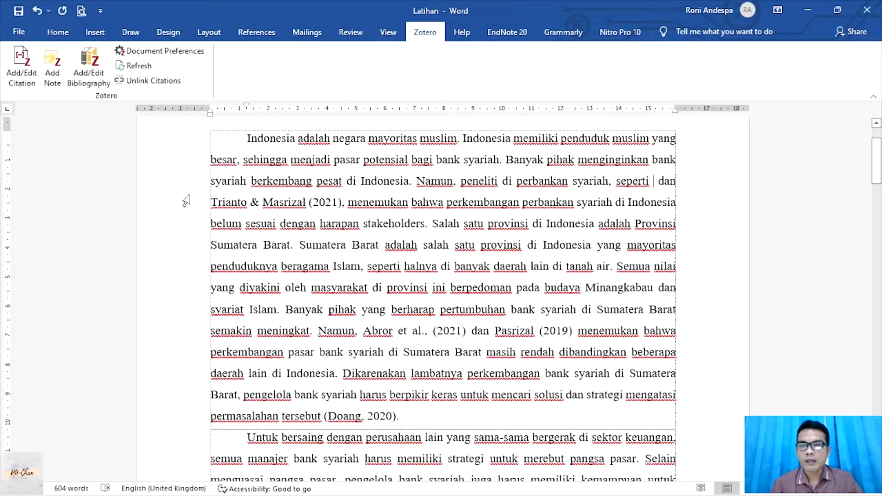
Start a Zotero citation after "seperti" in Classic View and select the source "Islamic bank trust: the roles of religiosity, perceived value, and satisfaction"
left_click(33, 86)
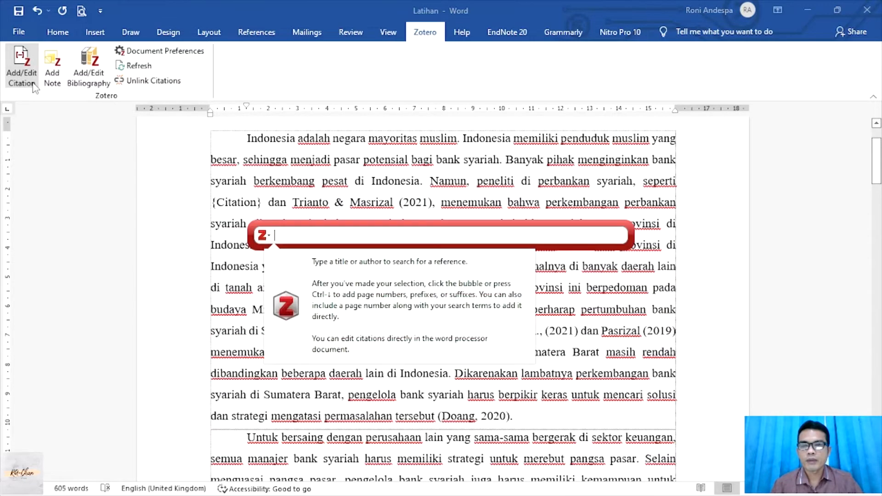
left_click(294, 235)
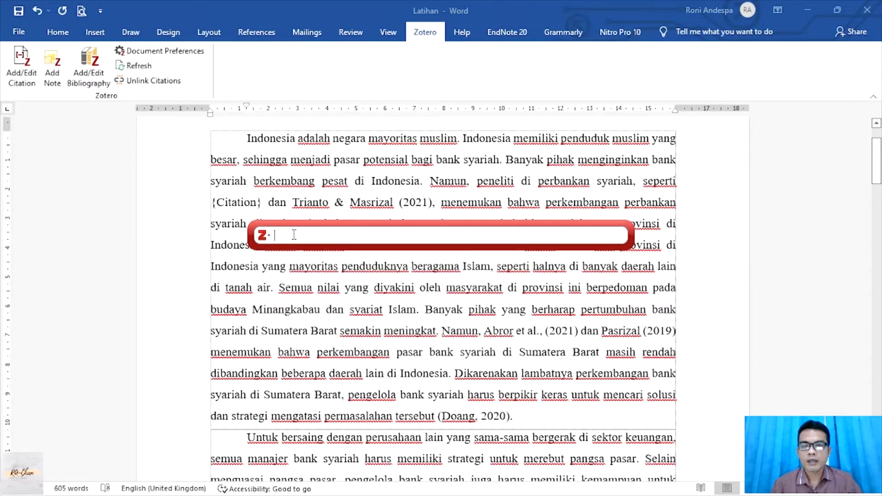
left_click(267, 237)
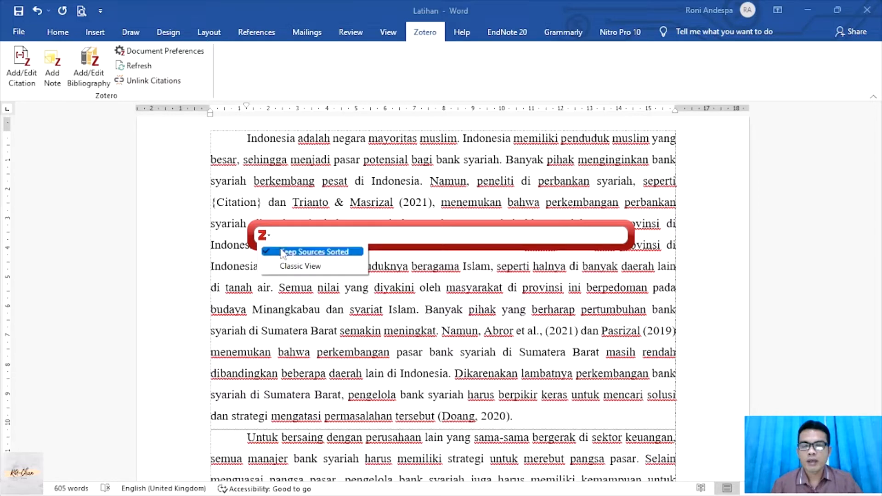
left_click(307, 266)
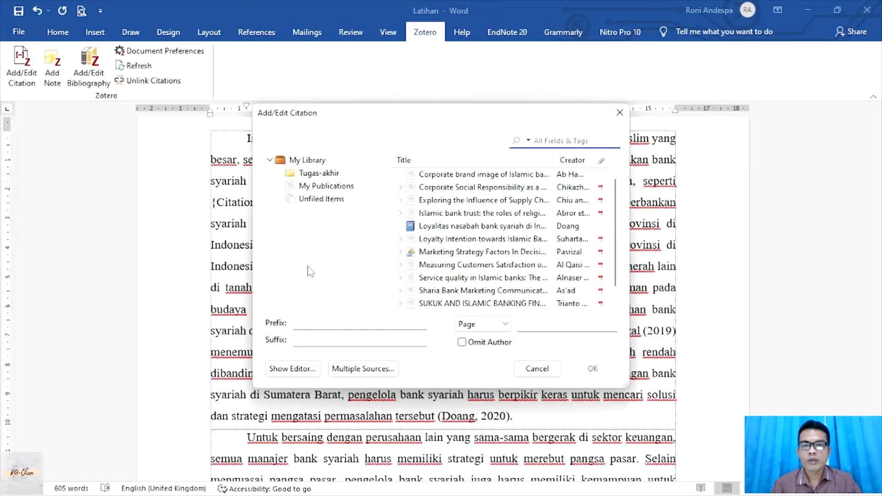
left_click(582, 216)
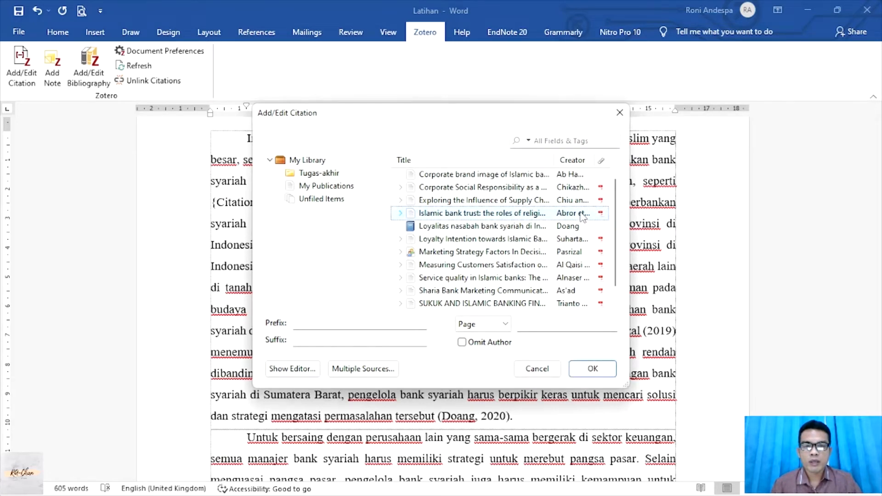
Edit the citation text to narrative form, with no comma and only the year 2021 in parentheses, and insert it
left_click(307, 370)
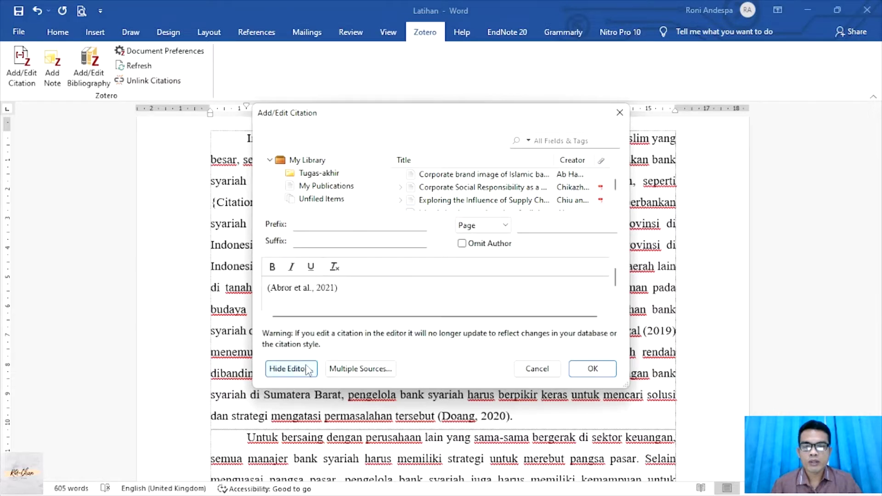
left_click(274, 289)
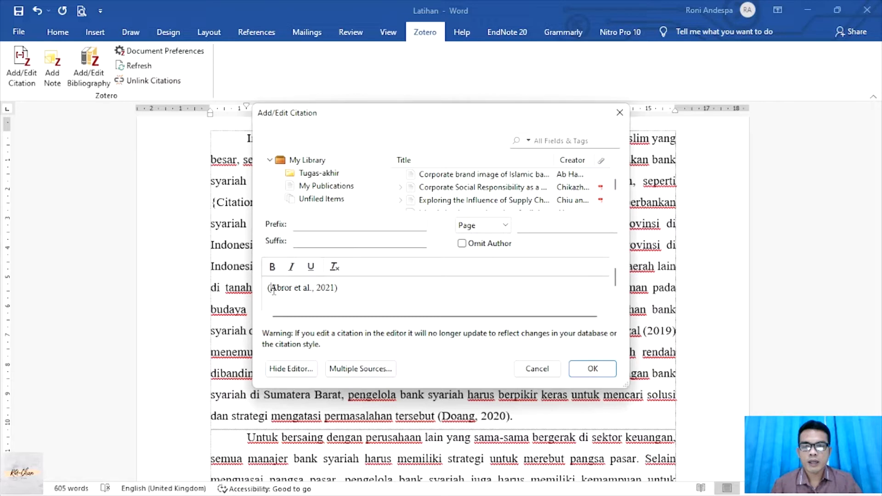
key("BackSpace")
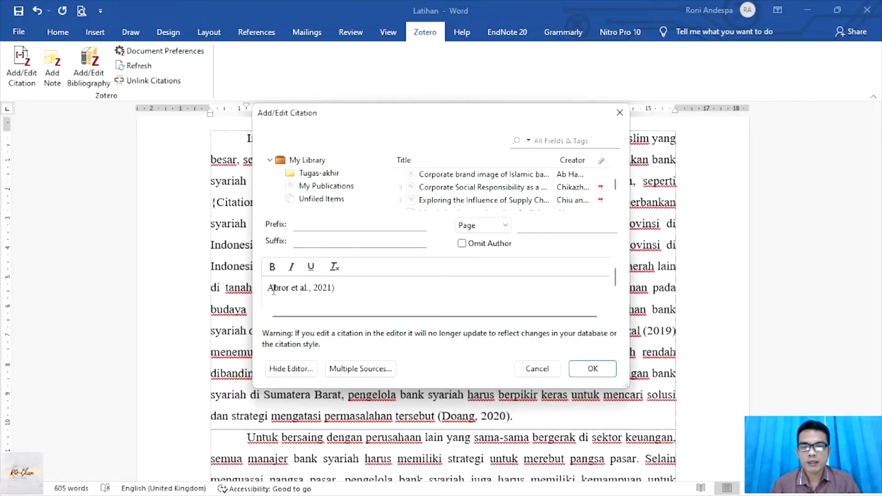
key("BackSpace")
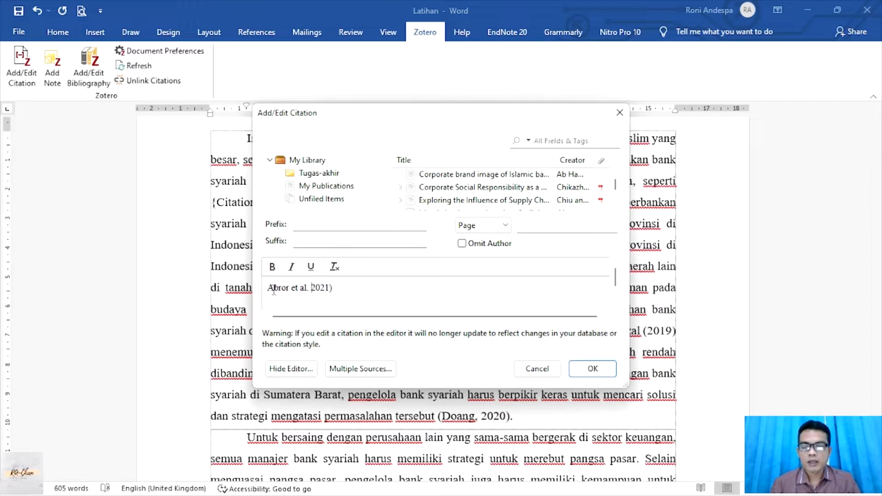
type("(")
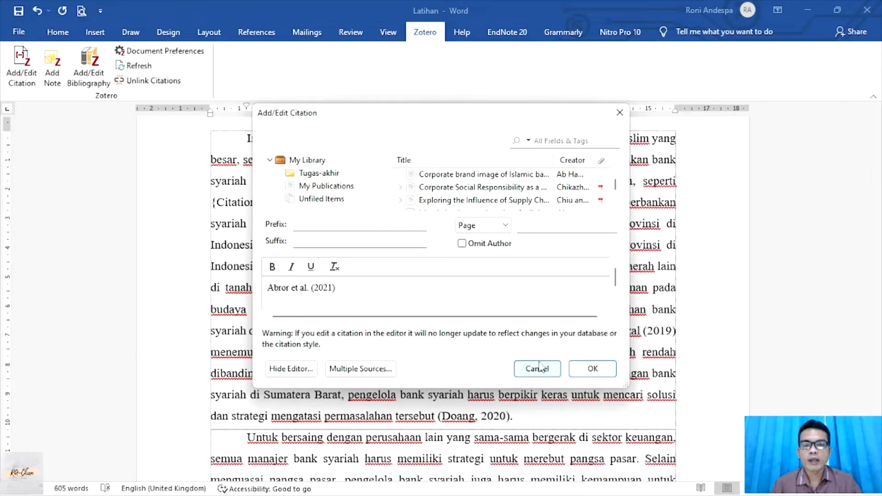
left_click(591, 369)
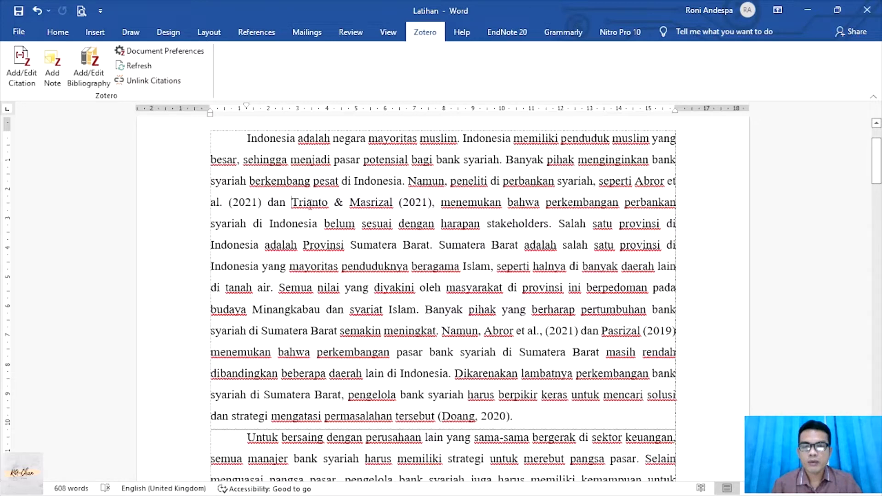
Delete the manually typed two-author 2021 citation after "dan" and before ", menemukan" in the first paragraph
left_click_drag(291, 202, 368, 207)
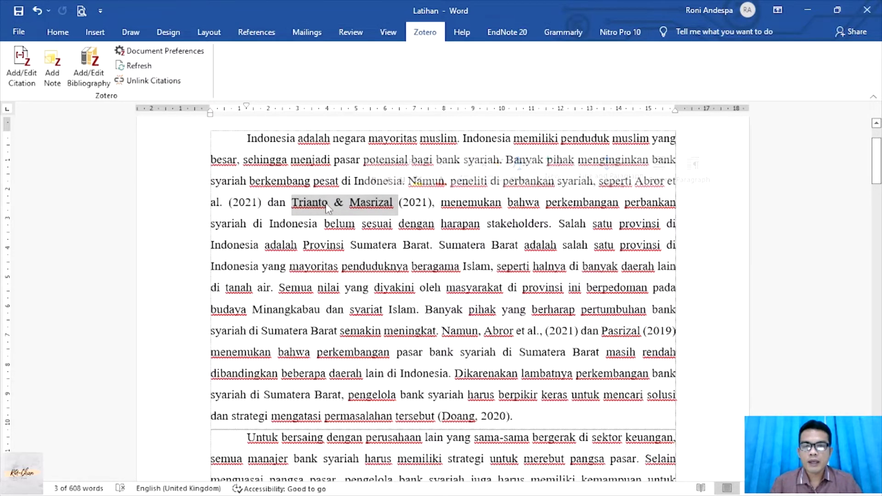
left_click_drag(292, 202, 422, 213)
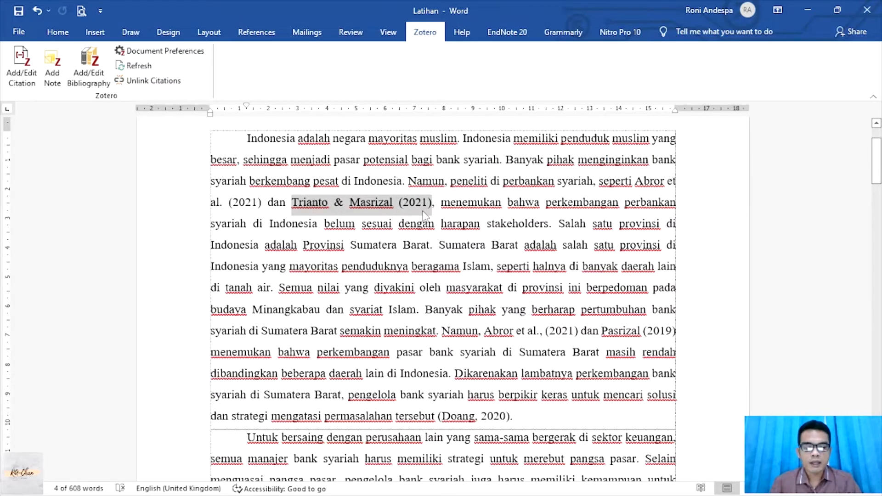
key("BackSpace")
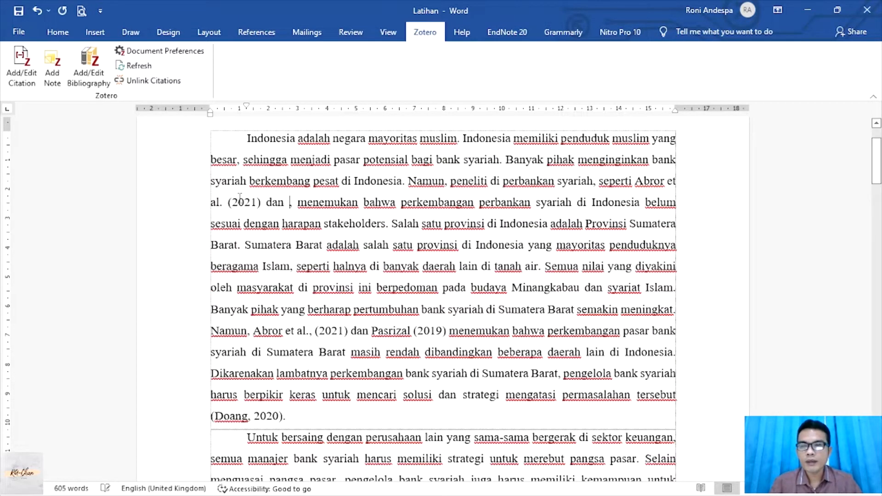
Start a Zotero citation after "dan" in Classic View and select the source "SUKUK AND ISLAMIC BANKING FINANCING"
left_click(22, 78)
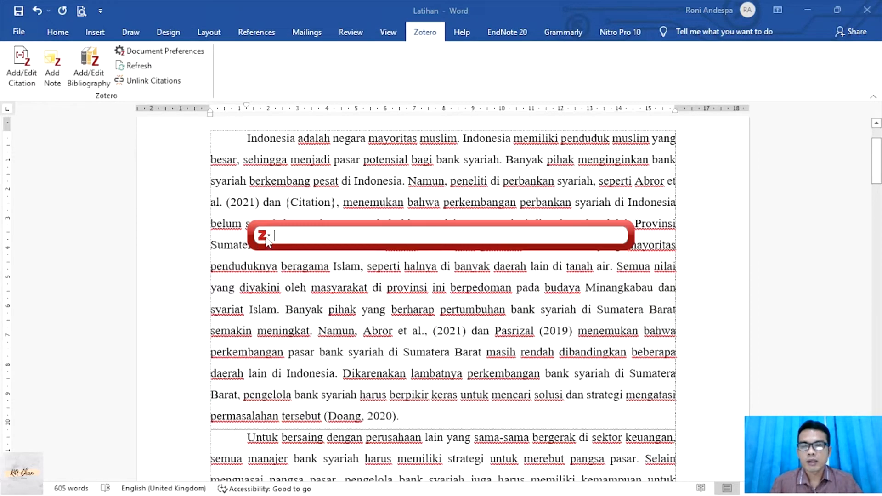
left_click(266, 238)
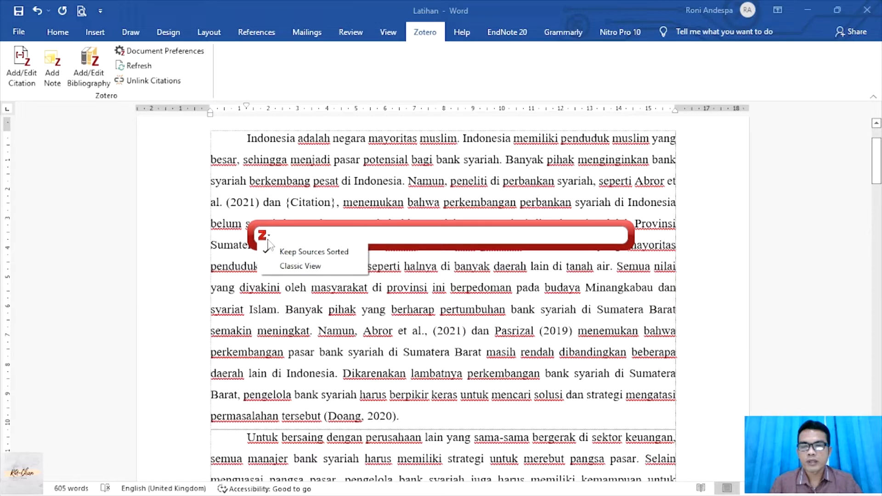
left_click(286, 266)
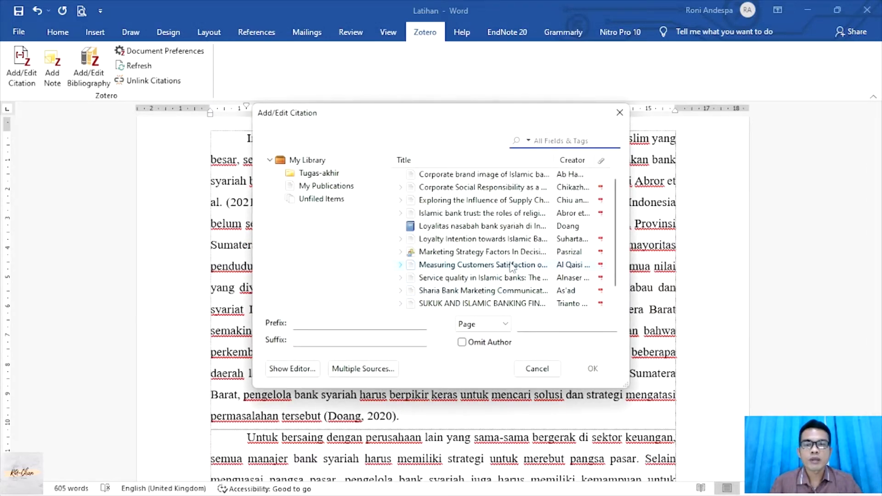
scroll(546, 253, "down", 1)
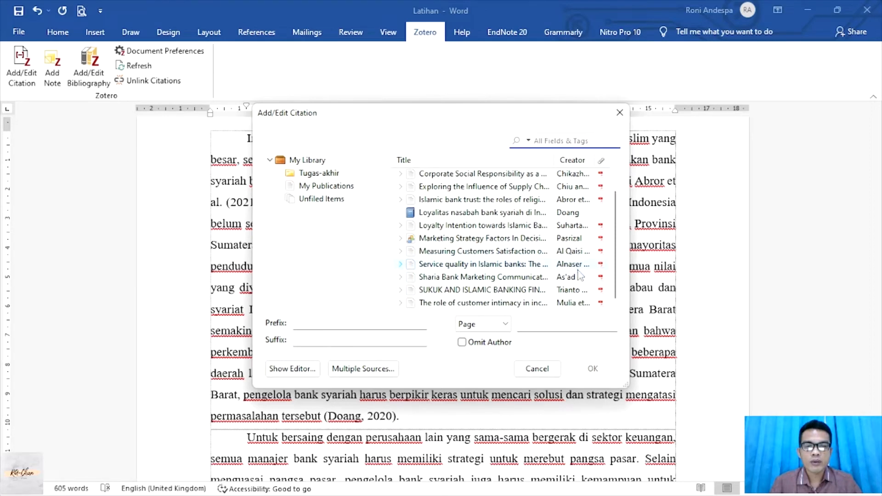
left_click(582, 290)
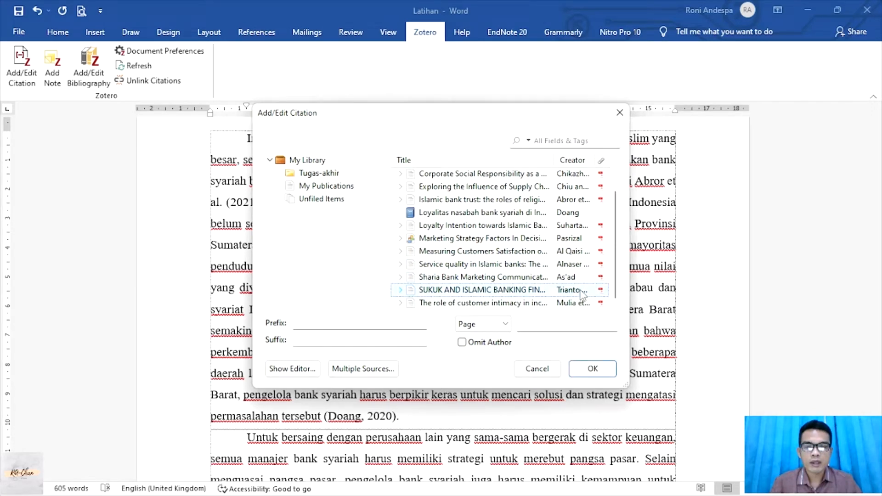
Edit the two-author citation to narrative form, with no comma and only the year 2021 in parentheses, and insert it
left_click(292, 369)
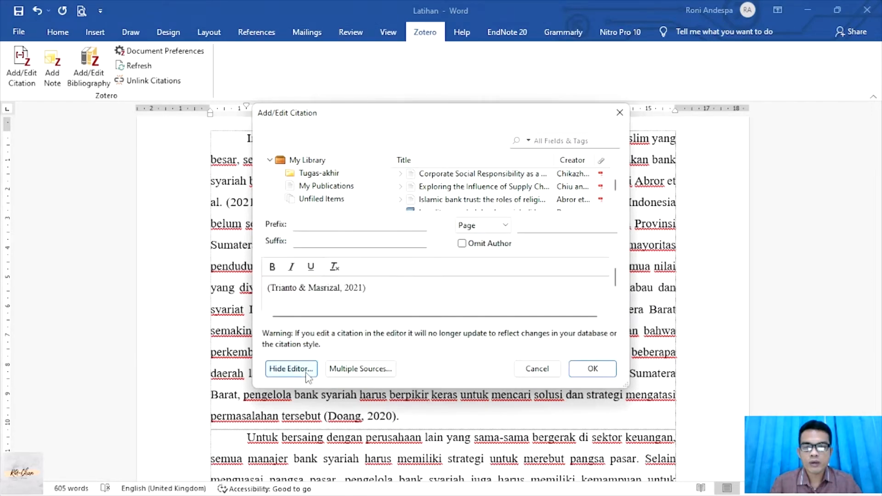
left_click(272, 288)
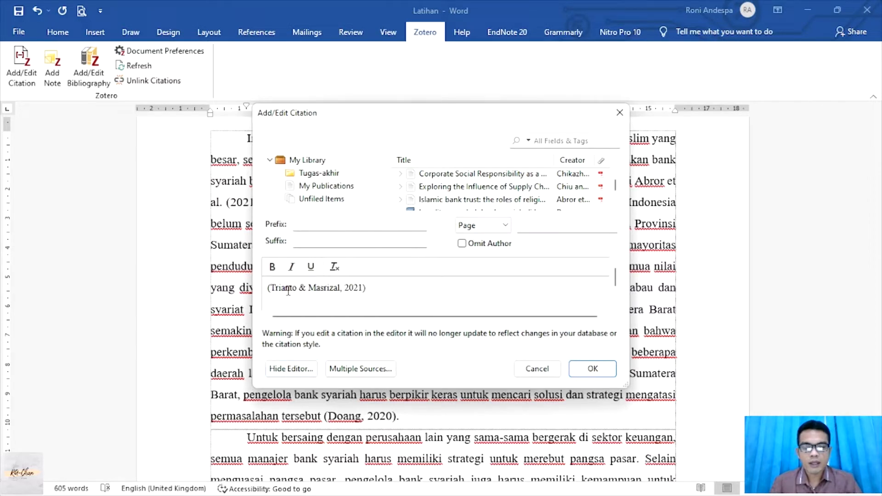
key("BackSpace")
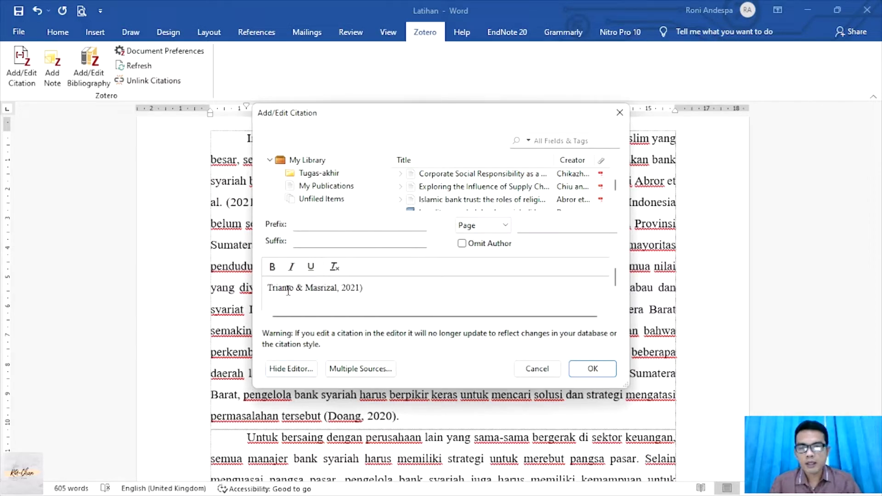
left_click(340, 288)
key("BackSpace")
key("BackSpace")
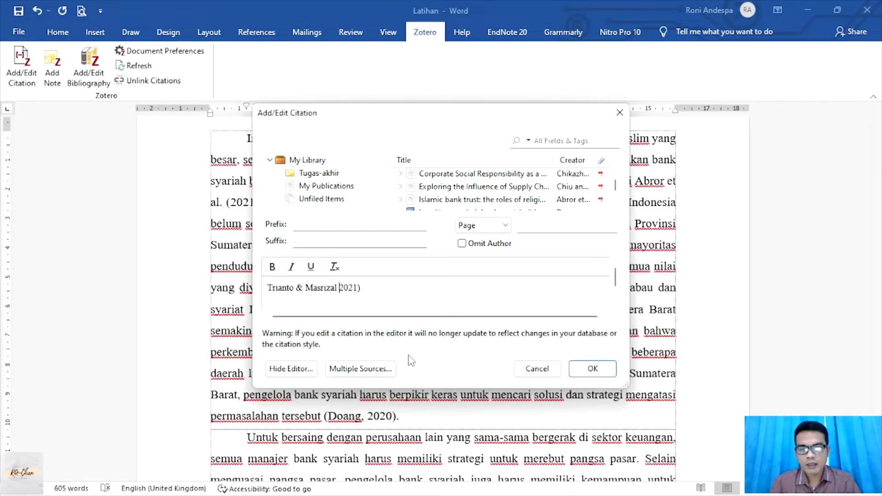
type("(")
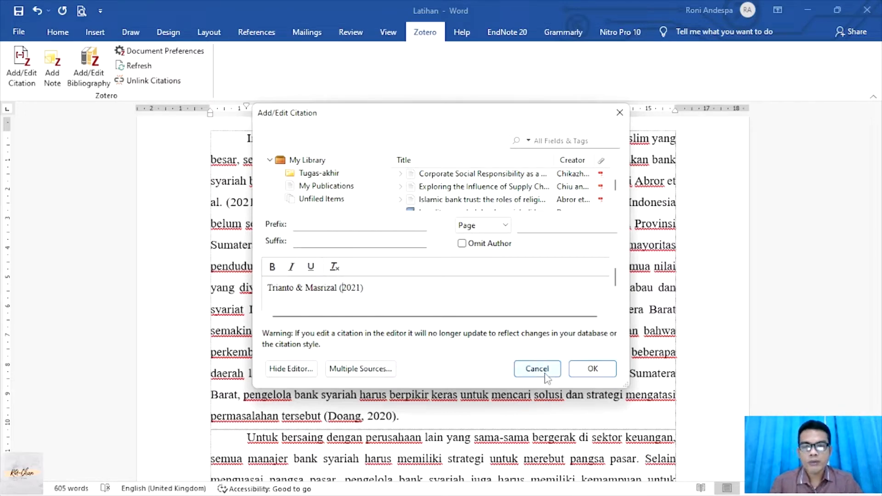
left_click(592, 369)
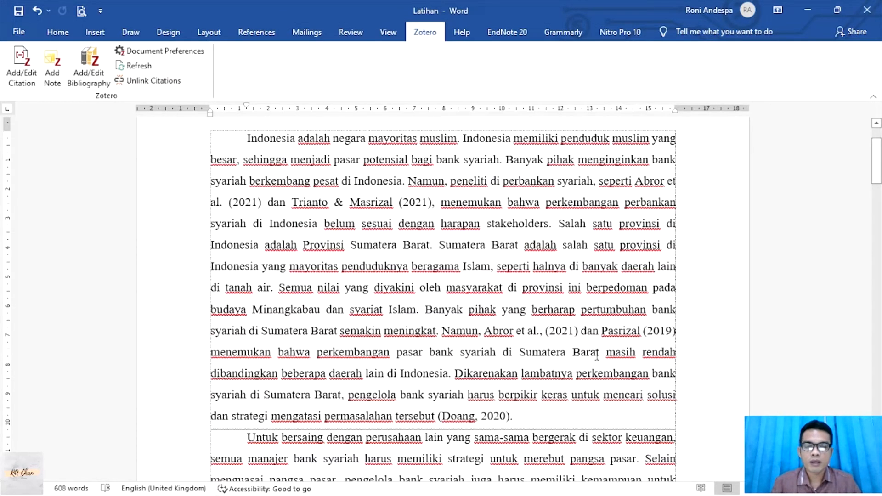
Examine the two Zotero citations inserted after "seperti" and "dan" in the first paragraph to check that they are linked fields
scroll(541, 317, "down", 2)
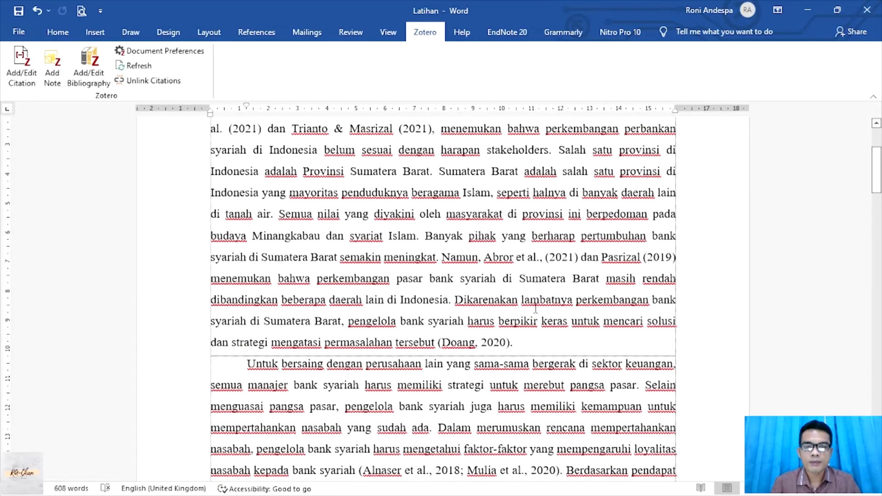
left_click(509, 257)
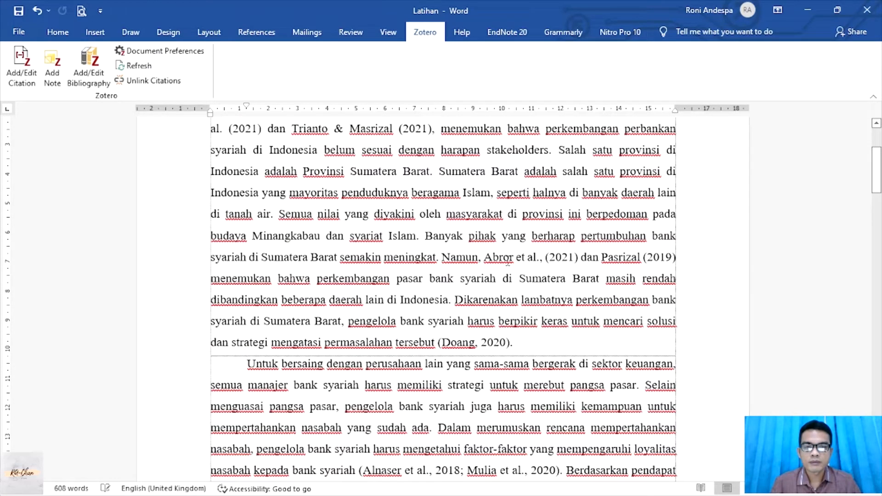
scroll(483, 258, "up", 1)
scroll(387, 258, "up", 1)
left_click(354, 207)
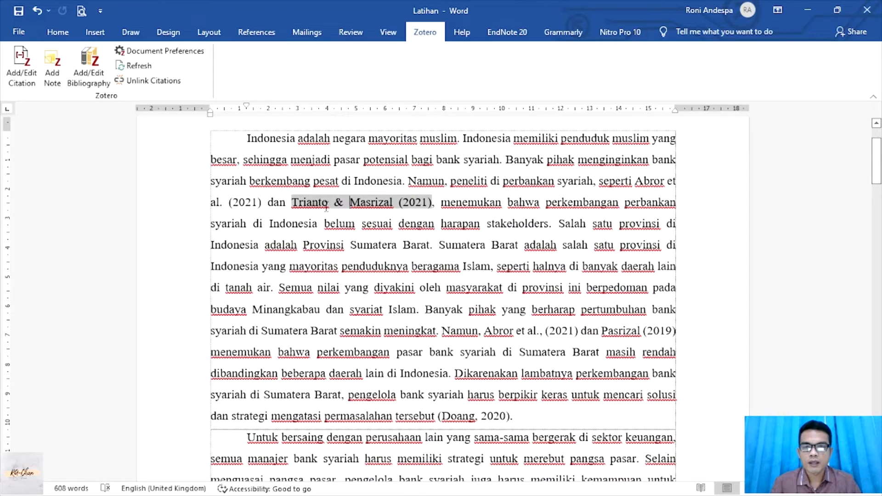
left_click(241, 205)
left_click(656, 186)
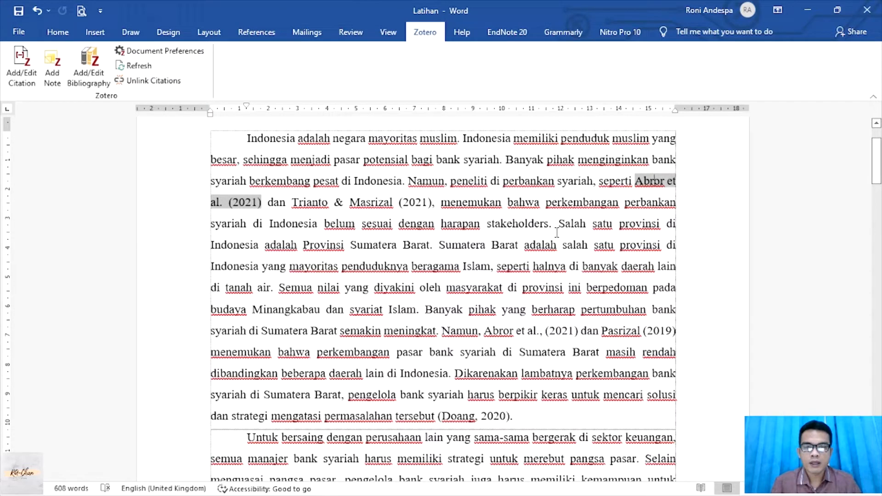
Delete the typed 2021 citation after "Namun," and start a Zotero citation there in Classic View with the source "Islamic bank trust" selected
scroll(556, 233, "down", 2)
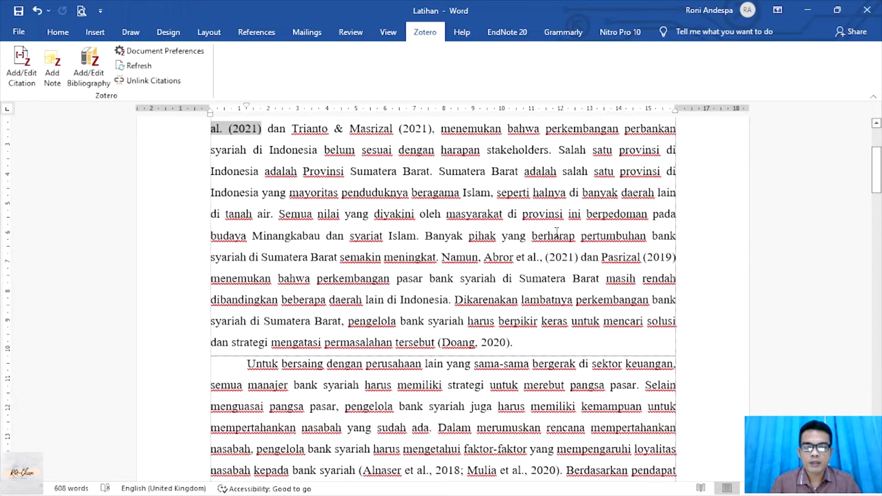
left_click_drag(485, 259, 581, 260)
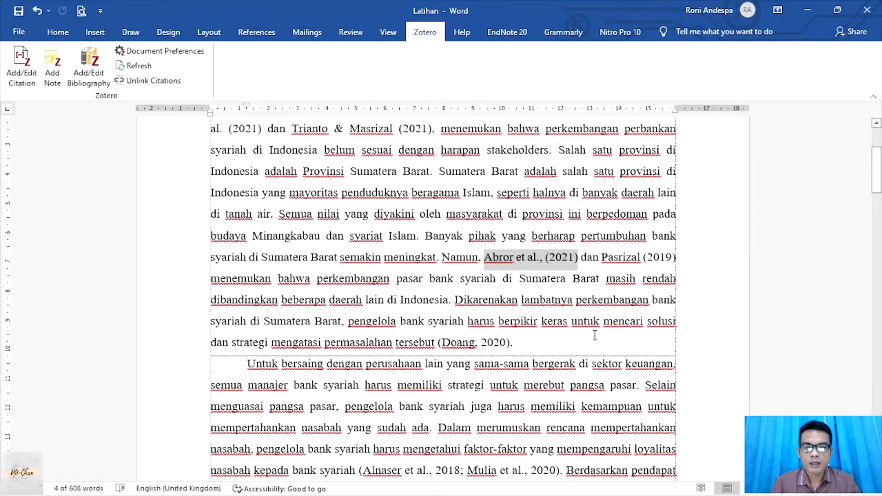
key("BackSpace")
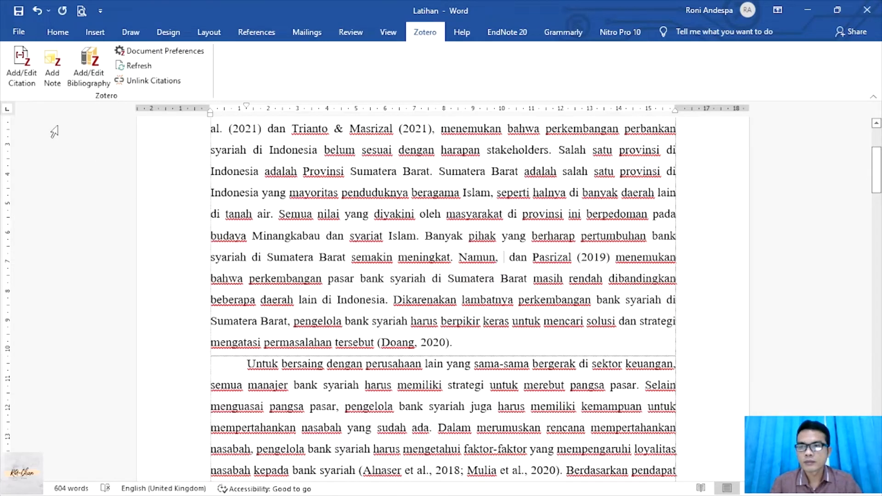
left_click(18, 83)
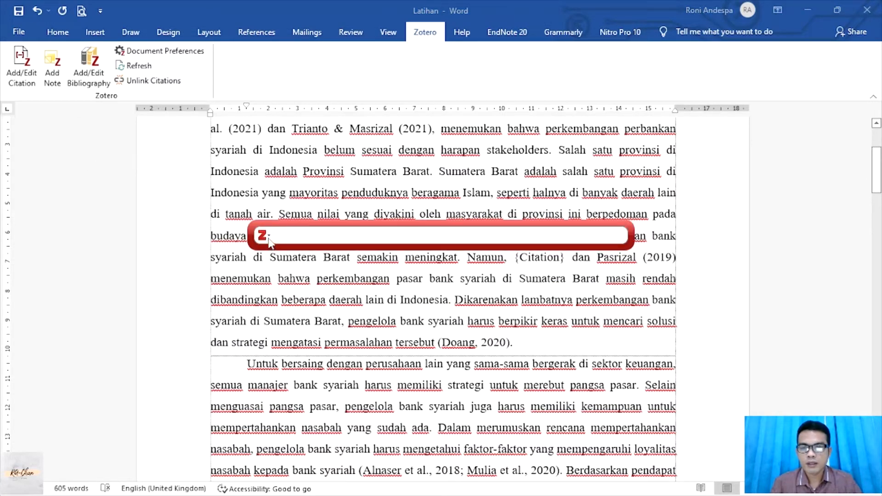
left_click(265, 238)
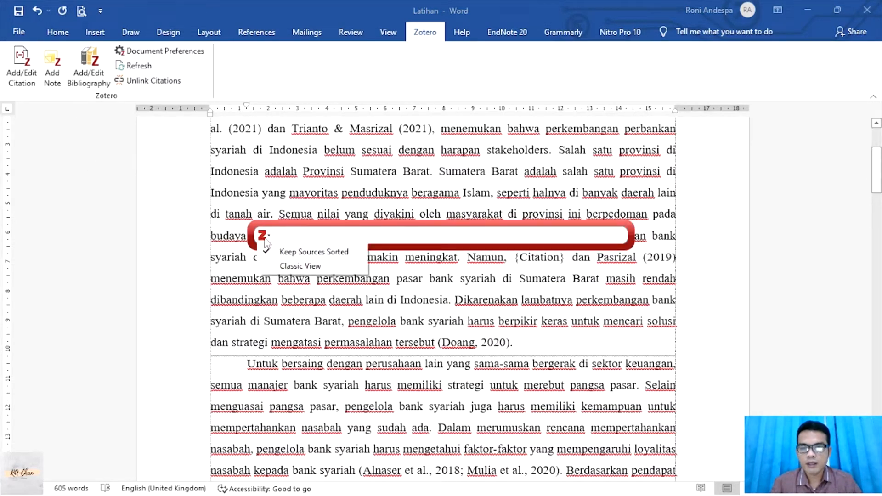
left_click(286, 266)
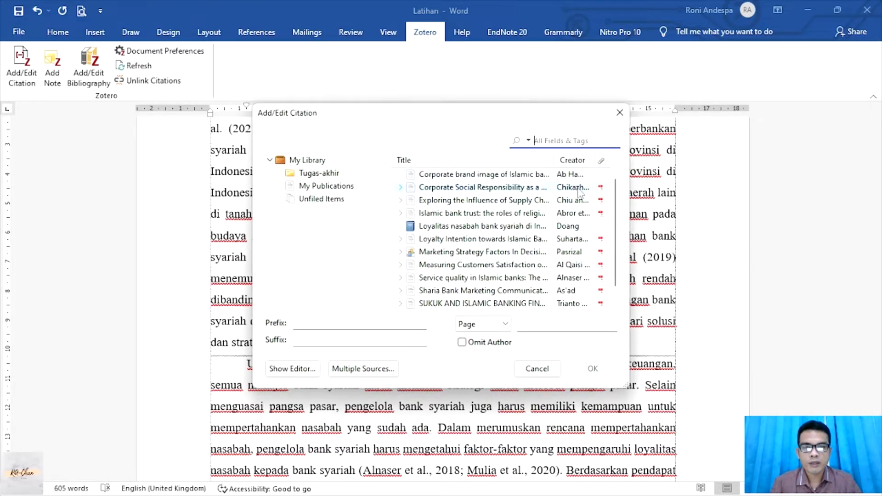
left_click(580, 214)
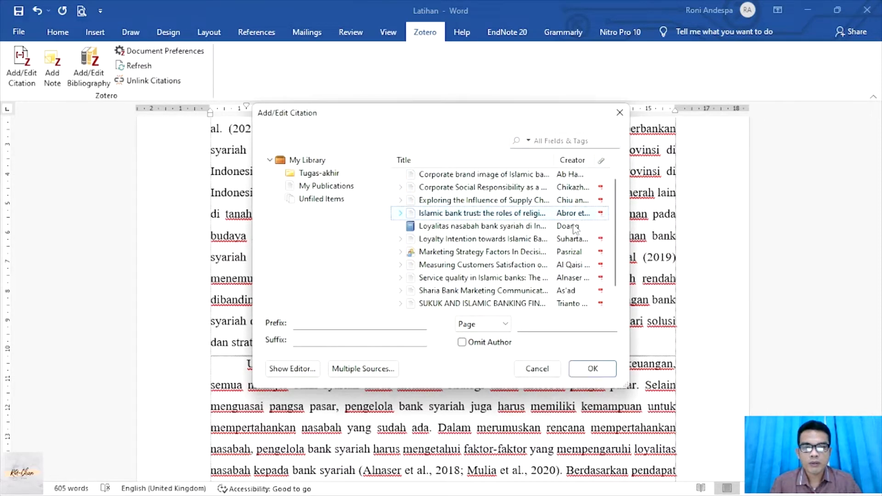
Edit the citation after "Namun," to narrative form with no comma and only the year 2021 in parentheses, and insert it
left_click(292, 373)
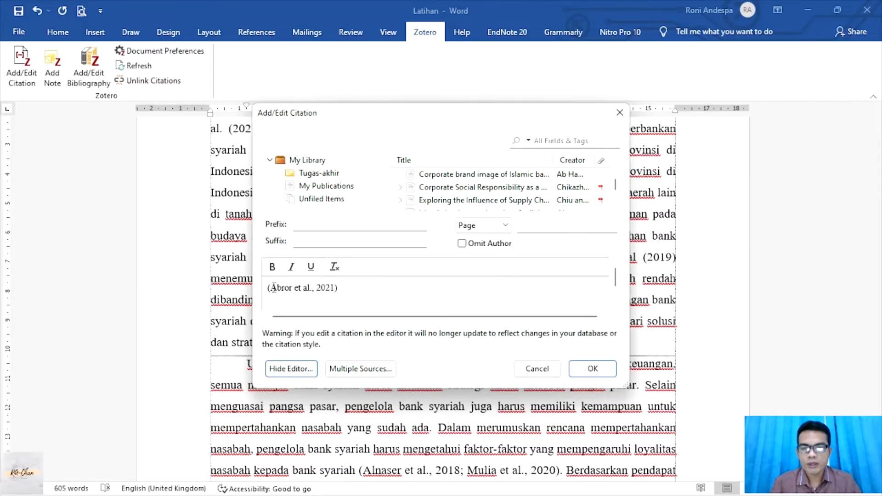
key("BackSpace")
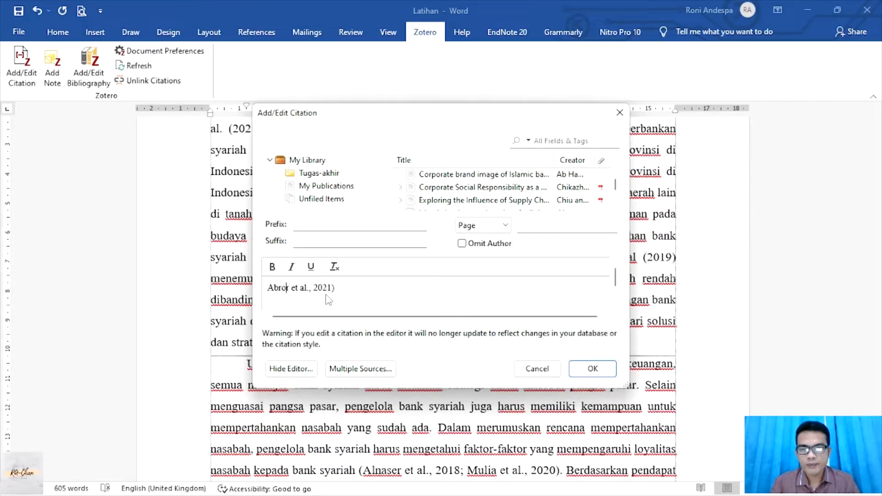
key("BackSpace")
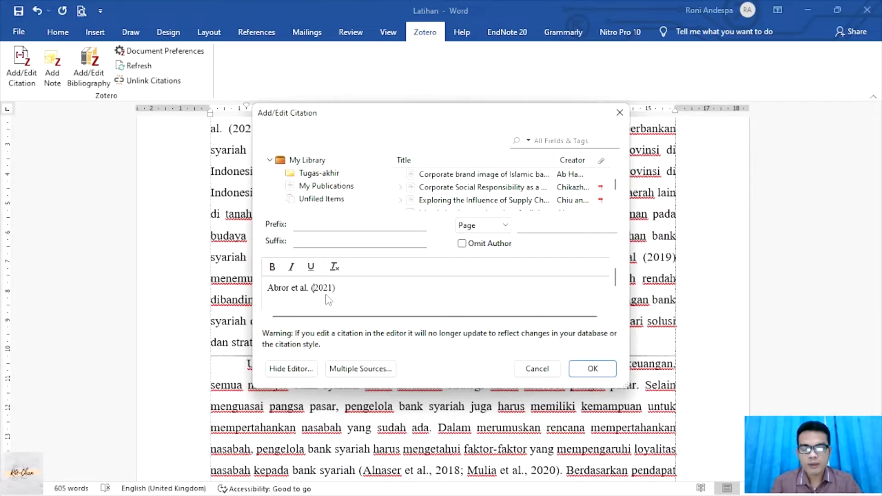
left_click(595, 367)
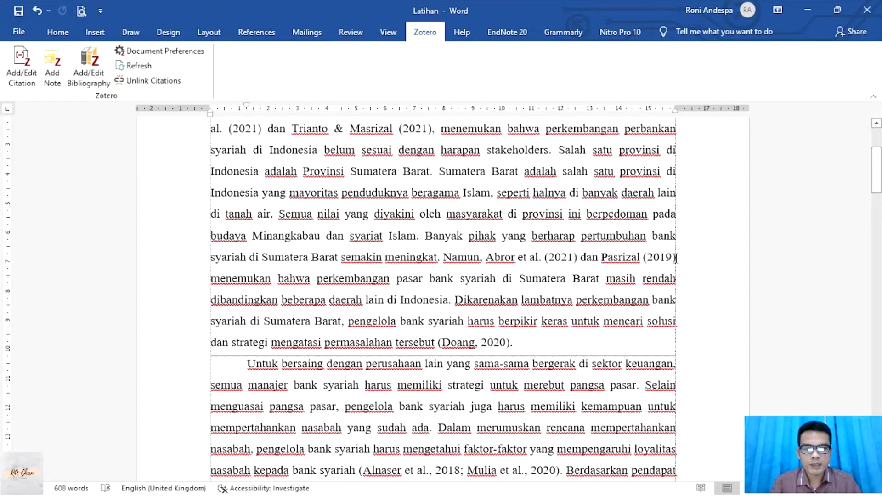
Delete the typed 2019 citation before "menemukan" and start a Zotero citation there in Classic View, selecting the source beginning "Marketing Strategy Factors In"
left_click_drag(675, 258, 601, 257)
key("BackSpace")
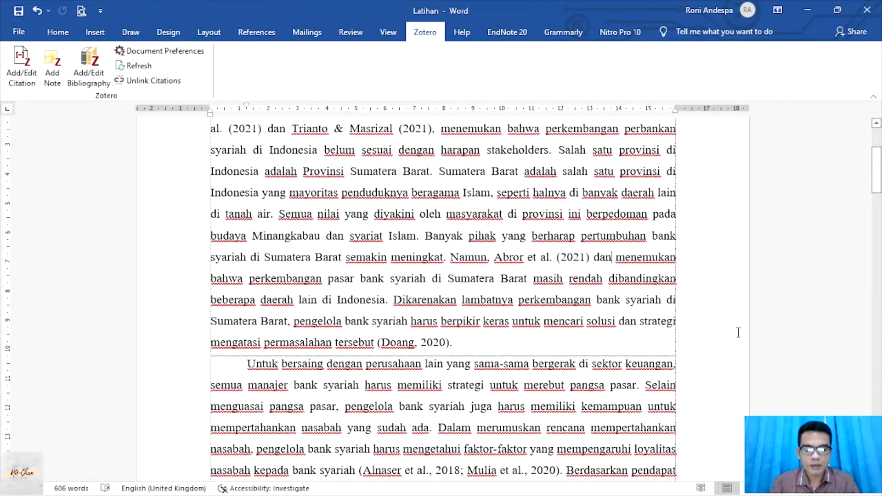
left_click(30, 88)
left_click(264, 236)
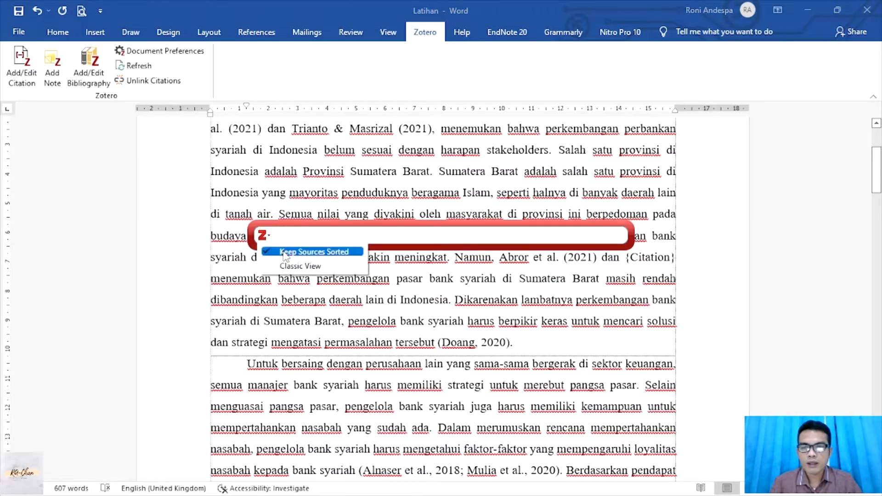
left_click(294, 267)
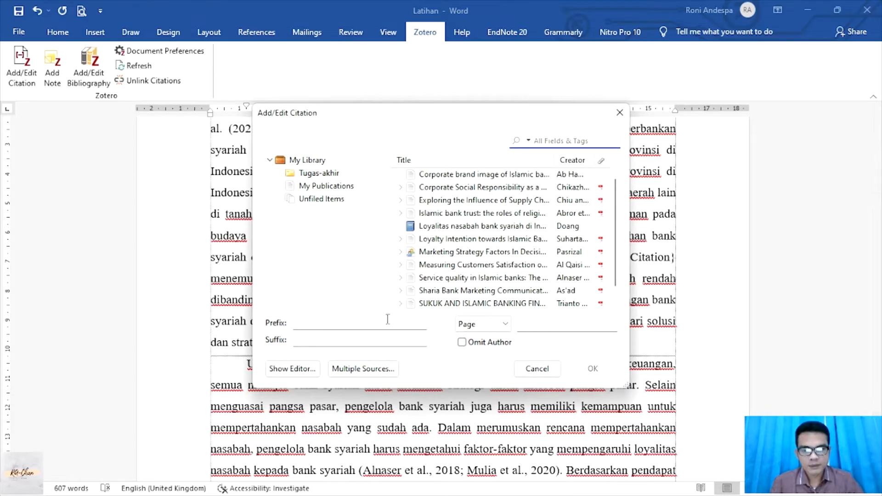
scroll(535, 271, "down", 1)
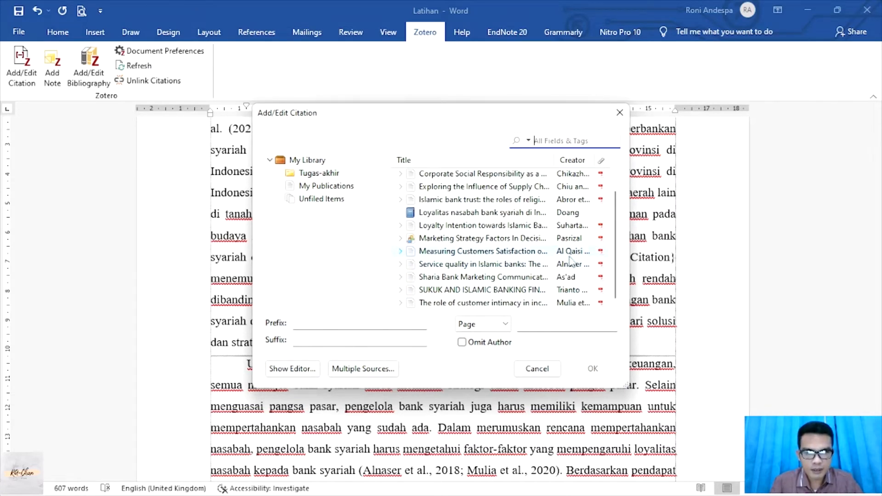
left_click(572, 240)
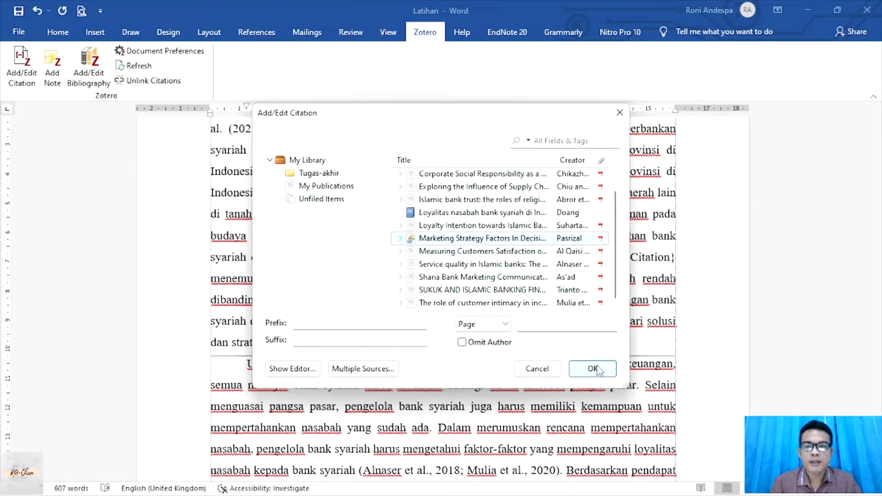
Edit the single-author citation to narrative form, with no comma and only the year 2019 in parentheses, and insert it
left_click(311, 371)
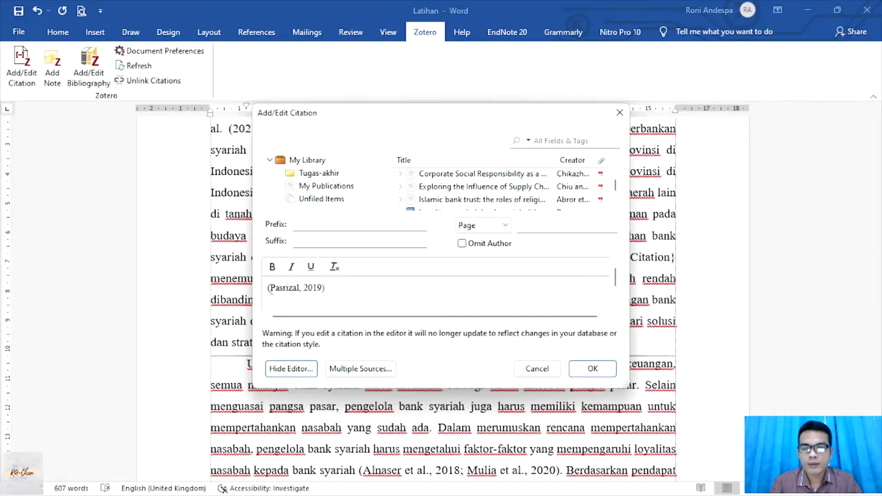
left_click(271, 288)
key("BackSpace")
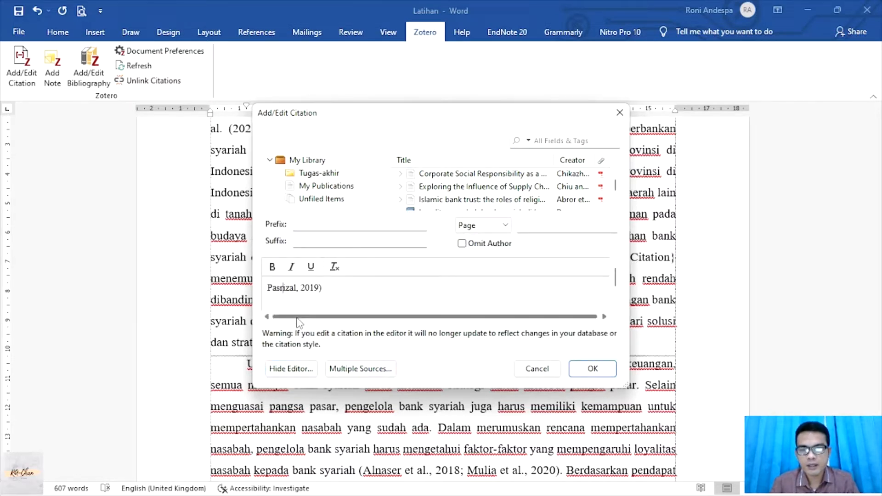
key("BackSpace")
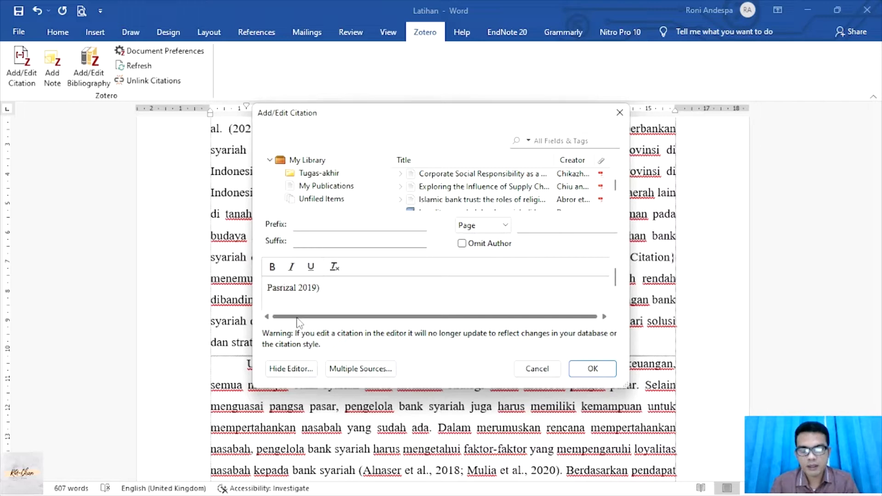
type("(")
left_click(594, 368)
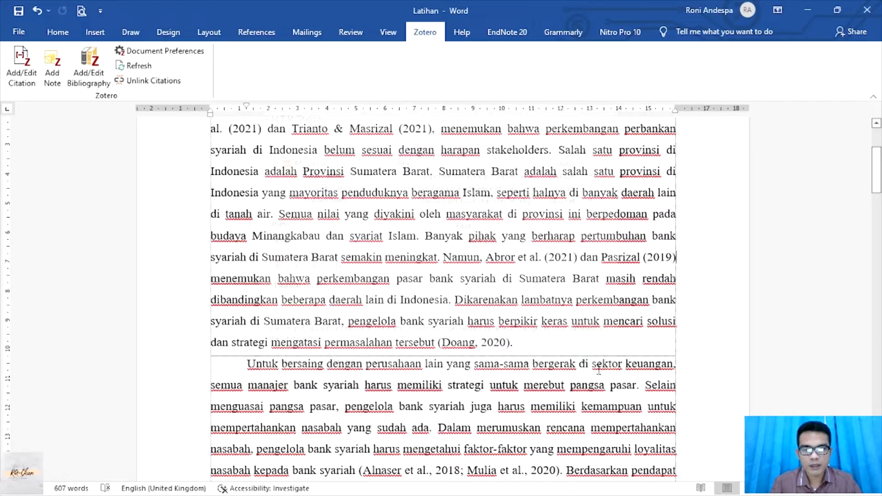
Replace the typed 2020 citation after "permasalahan tersebut" with a Zotero citation of "Loyalitas nasabah bank syariah di Indonesia"
scroll(566, 309, "down", 2)
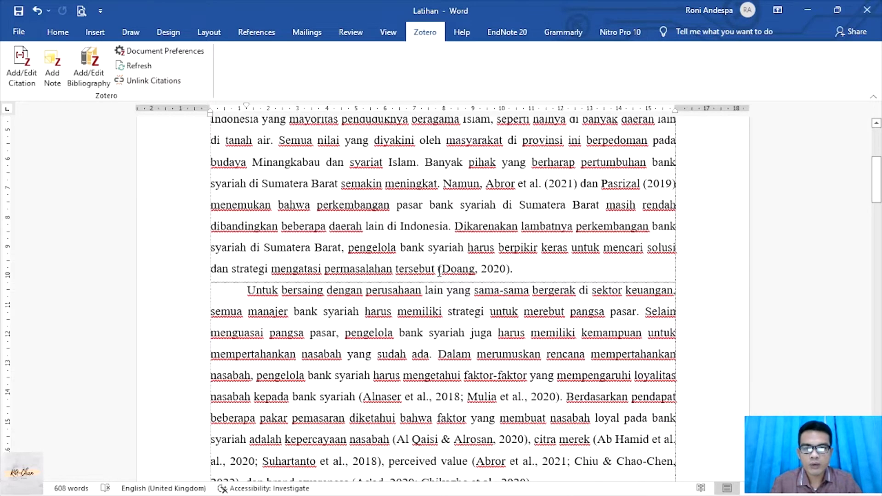
left_click_drag(438, 269, 507, 274)
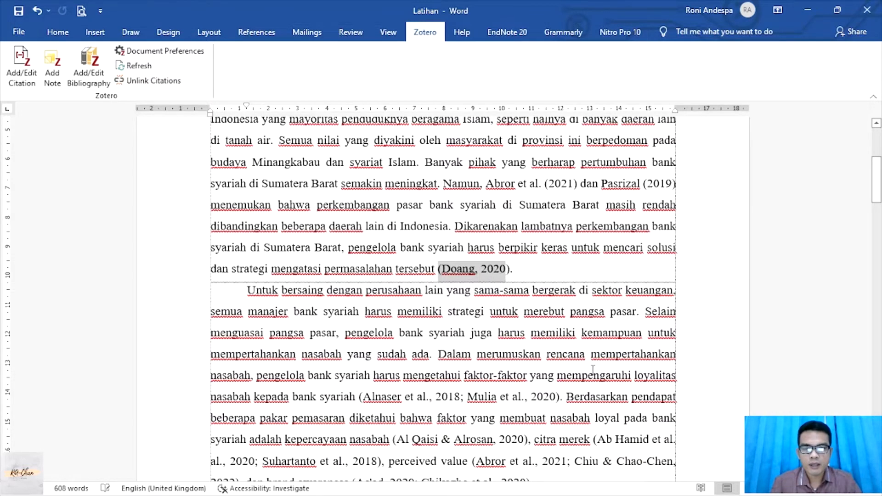
key("Delete")
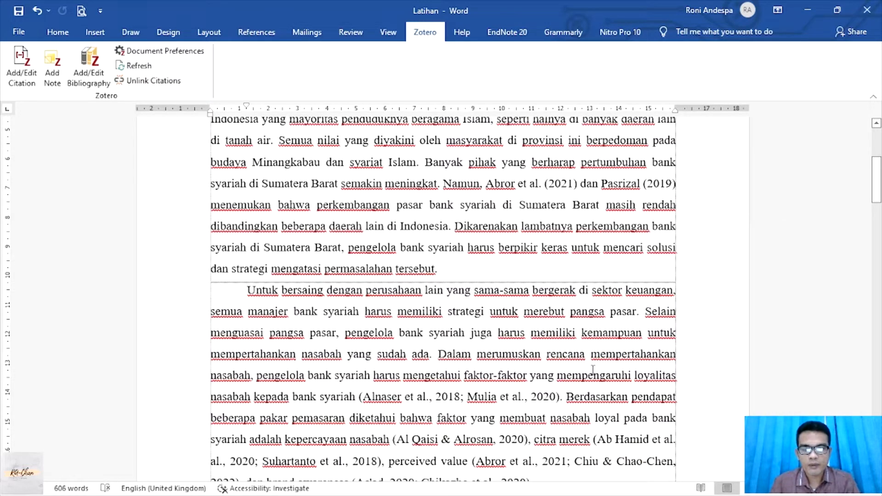
left_click(14, 85)
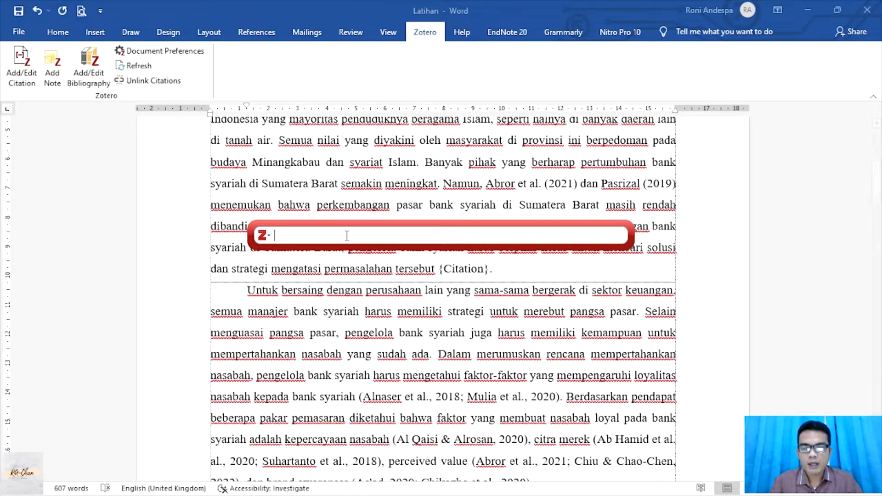
type("doang")
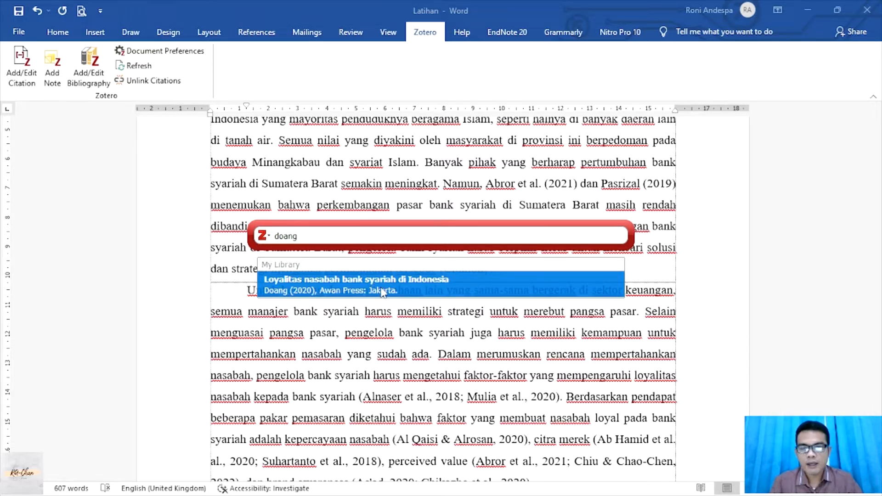
left_click(382, 291)
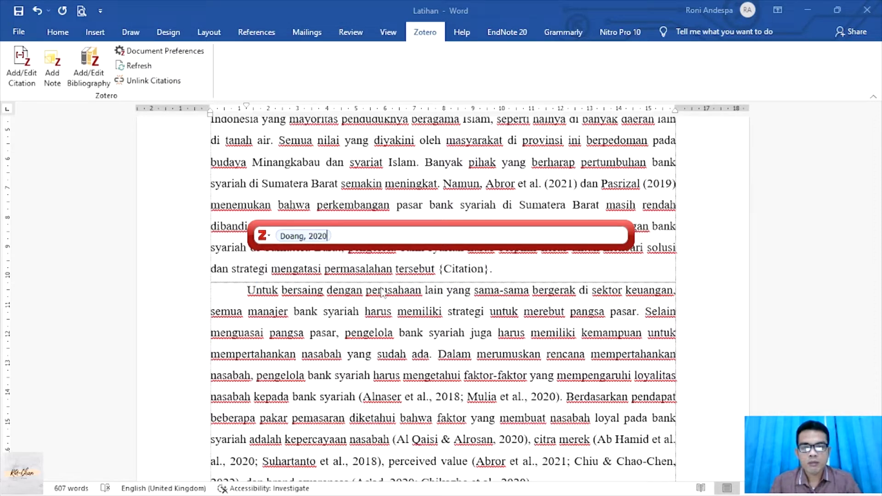
key("Return")
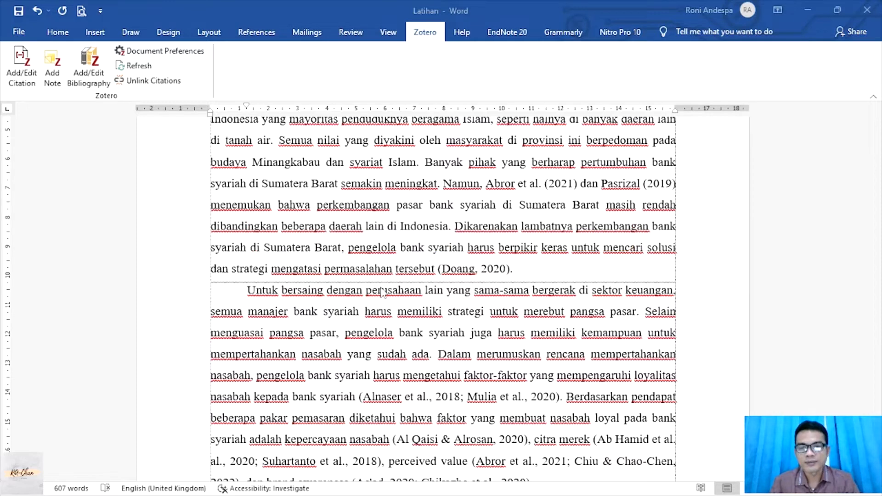
left_click(458, 269)
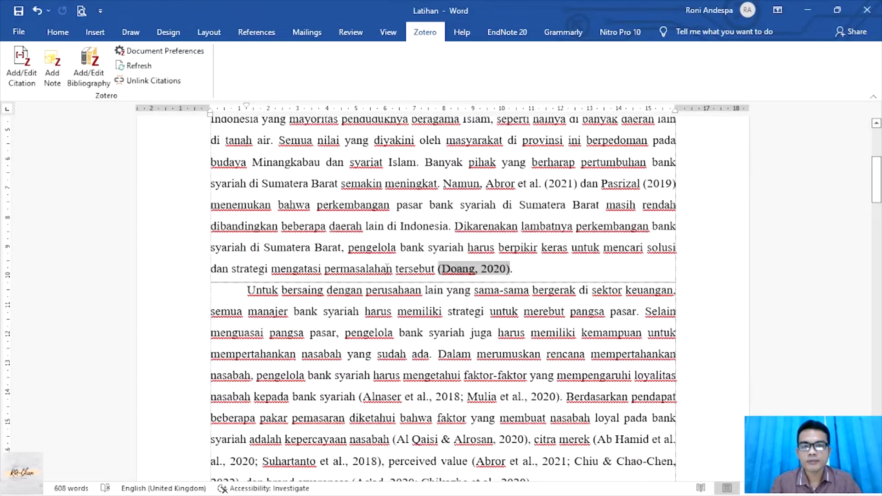
Delete the typed citation after "nasabah kepada bank syariah" and start a Zotero citation in Classic View, selecting "Service quality in Islamic banks" and sorting by creator
scroll(387, 268, "down", 1)
scroll(395, 260, "down", 1)
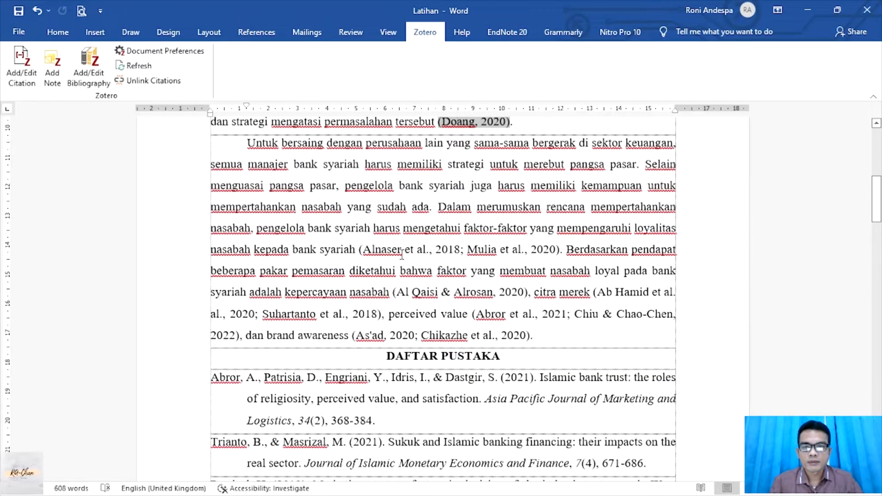
left_click(442, 249)
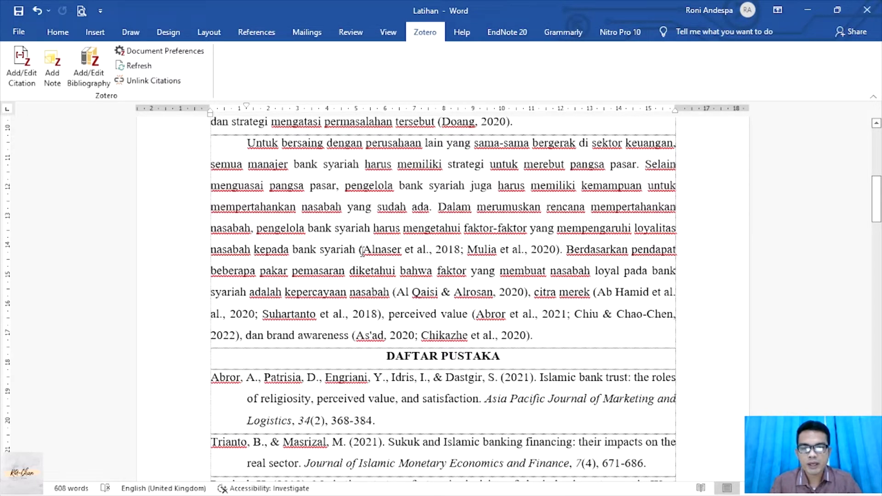
left_click_drag(362, 251, 559, 258)
key("Delete")
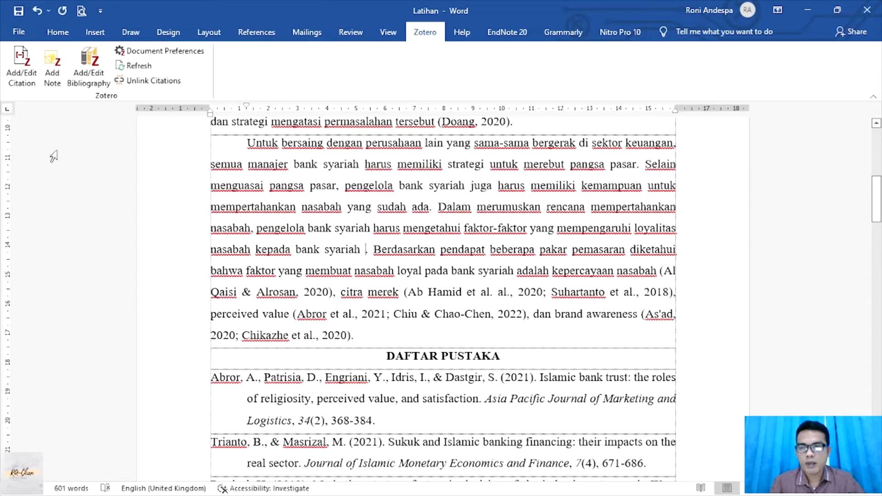
left_click(31, 90)
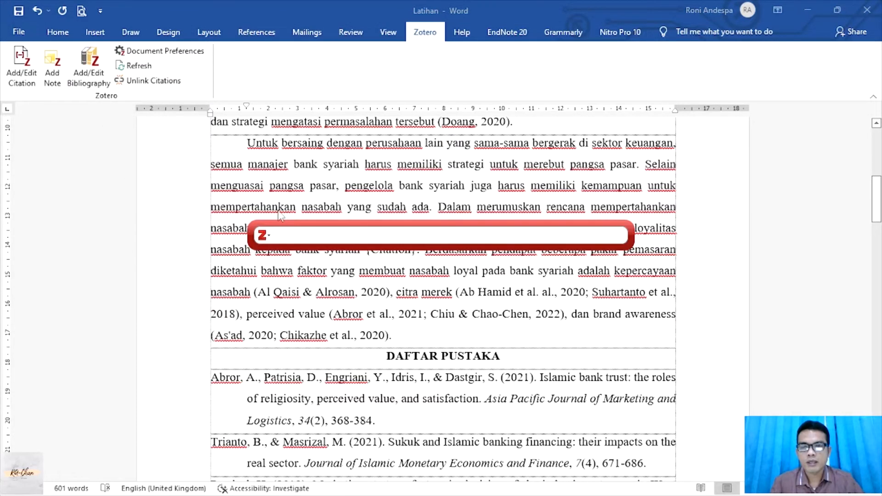
left_click(269, 237)
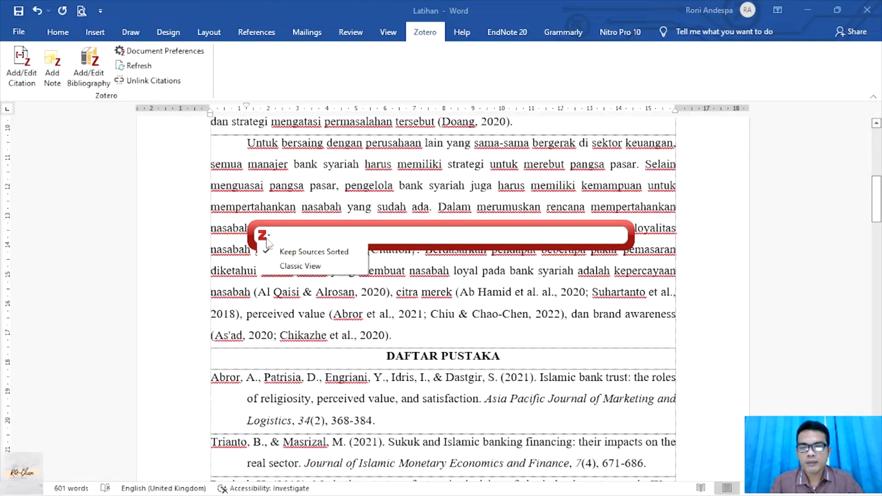
left_click(287, 264)
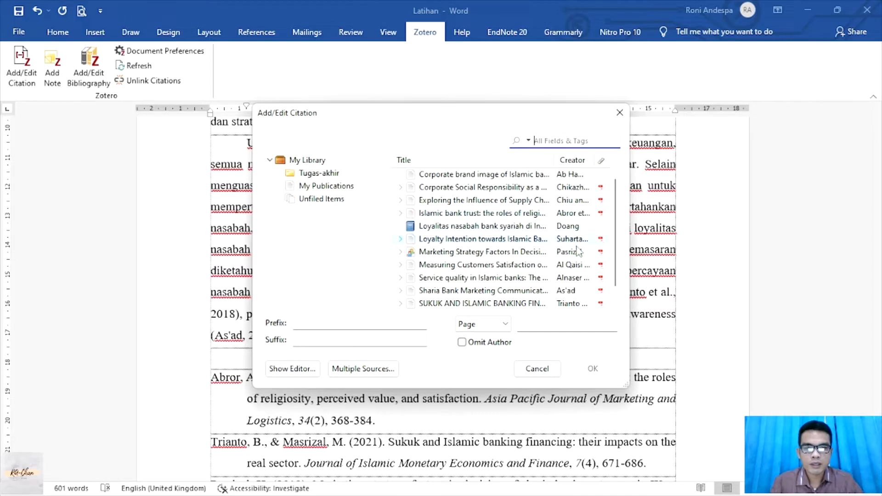
left_click(580, 278)
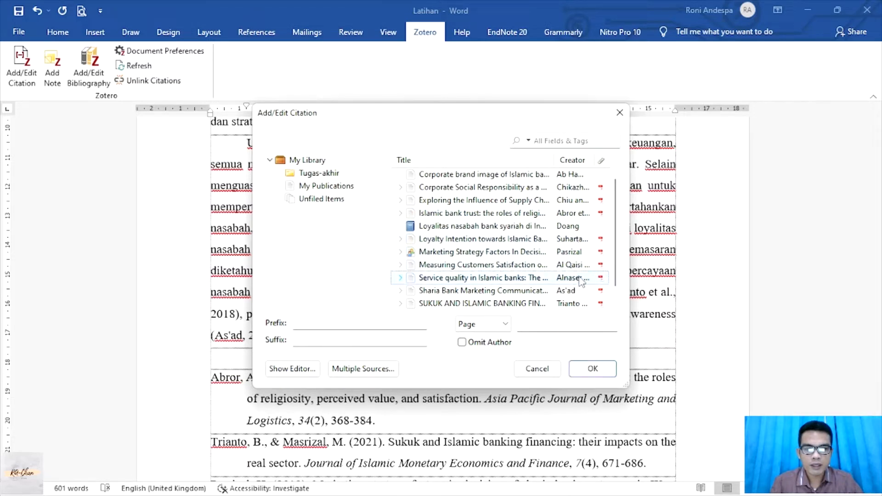
left_click(577, 165)
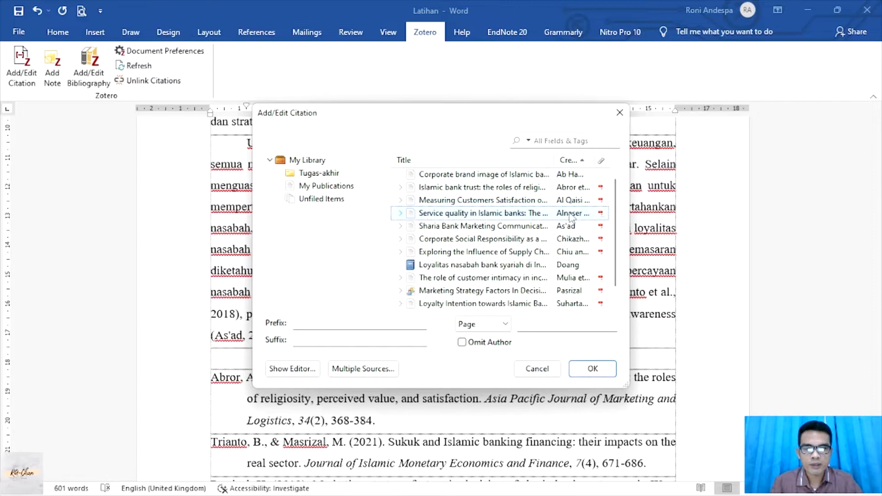
Switch the citation to multiple sources, add "The role of customer intimacy" and "Exploring the Influence of Supply Chain", and insert it
left_click(387, 370)
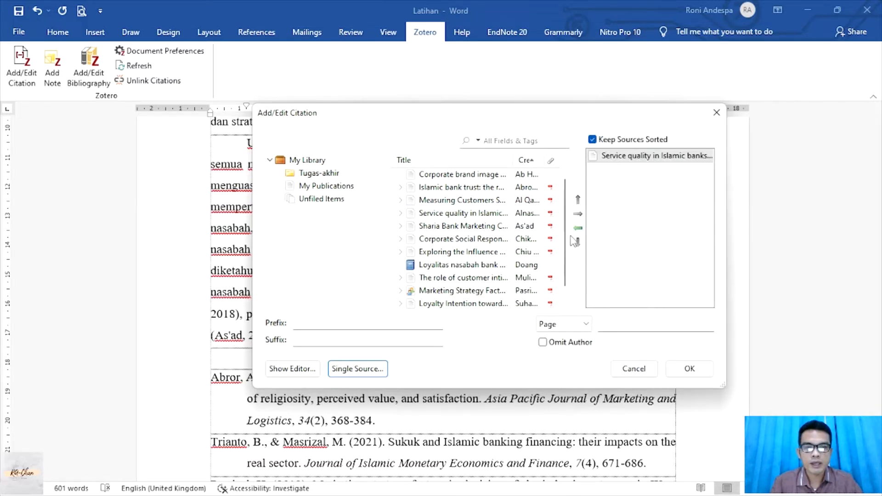
scroll(568, 246, "down", 1)
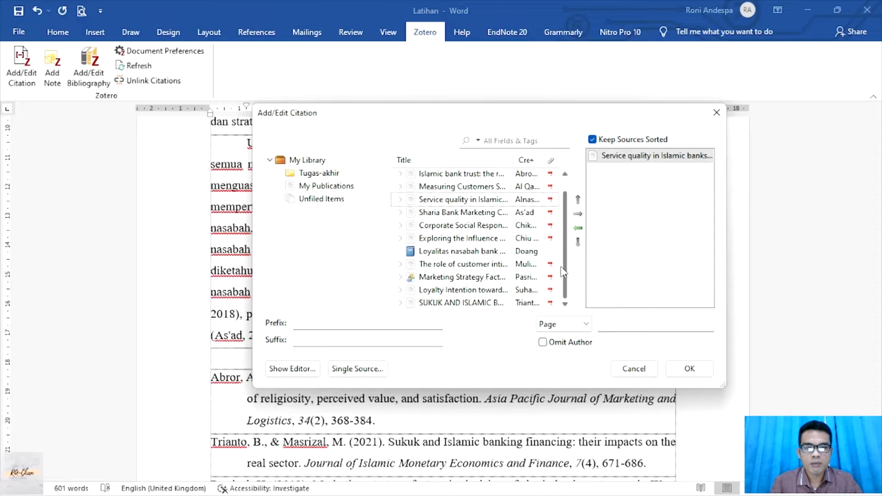
left_click(531, 266)
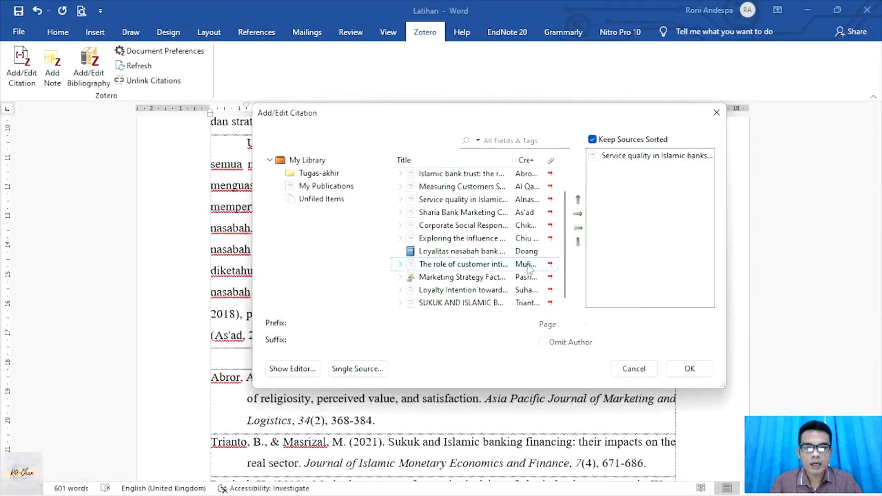
left_click(578, 214)
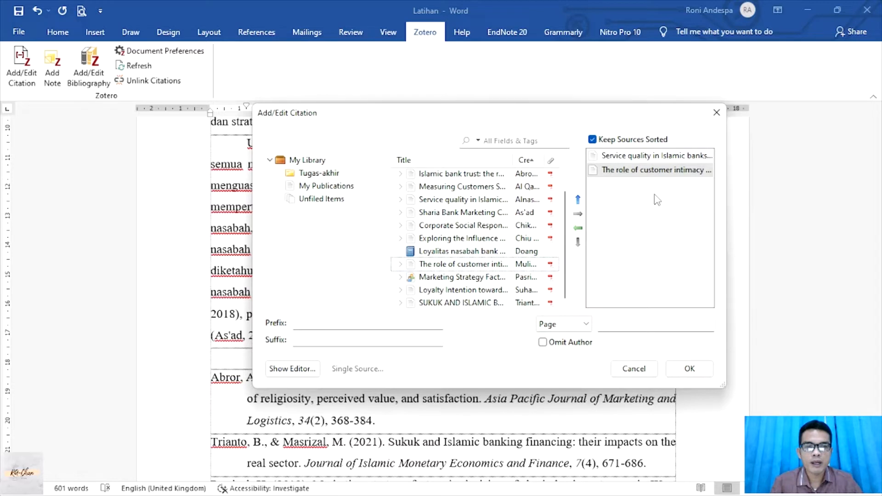
left_click(528, 240)
left_click(578, 214)
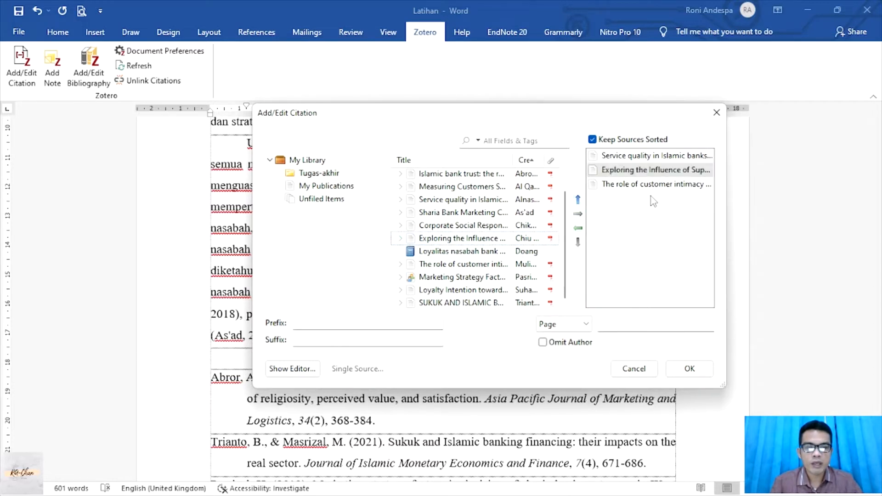
left_click(687, 368)
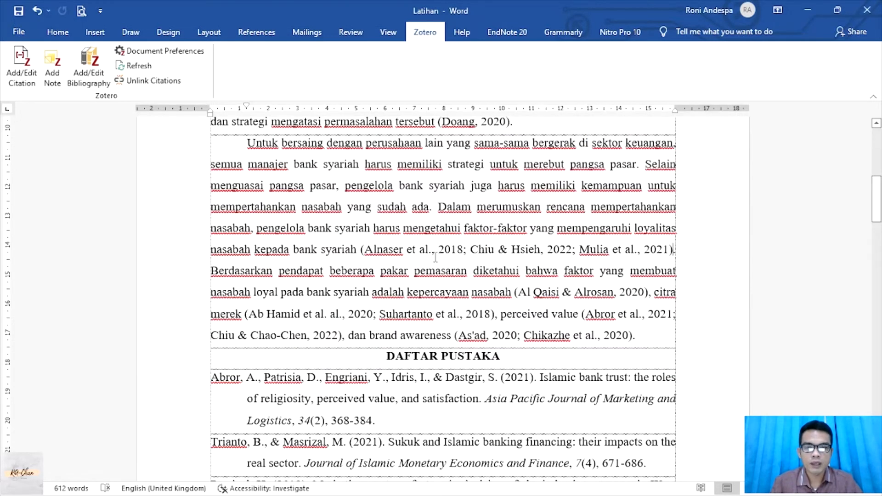
left_click(434, 251)
Delete the typed two-author 2020 citation after "kepercayaan nasabah"
left_click(554, 272)
left_click(648, 294, "shift")
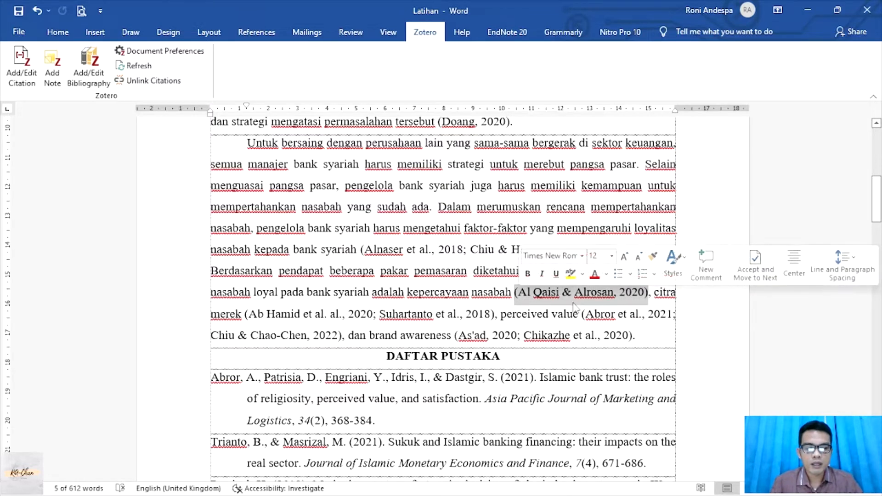
key("Delete")
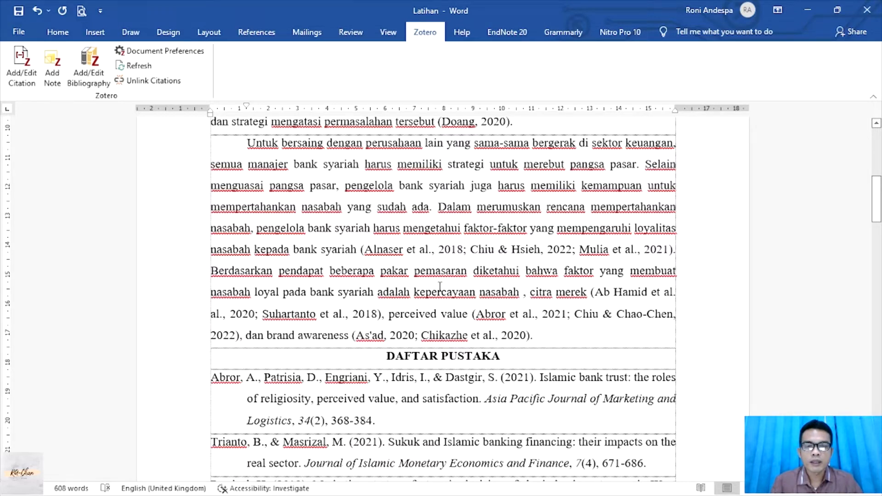
left_click(30, 87)
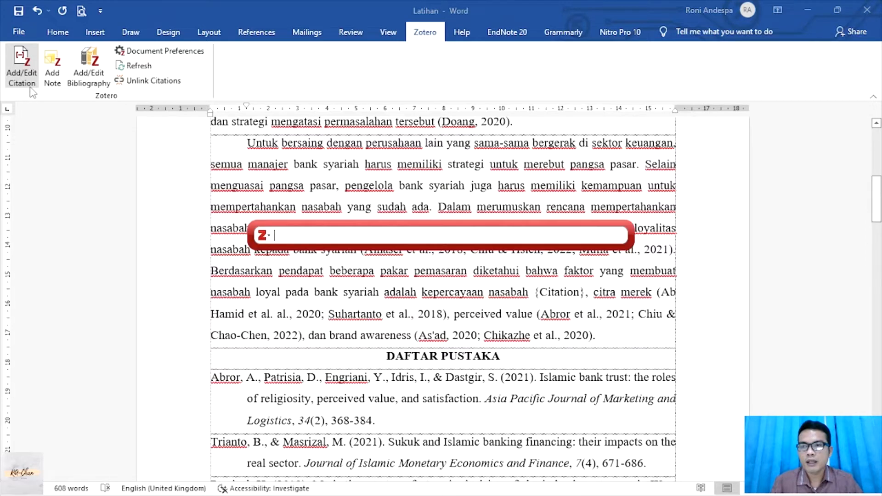
left_click(264, 236)
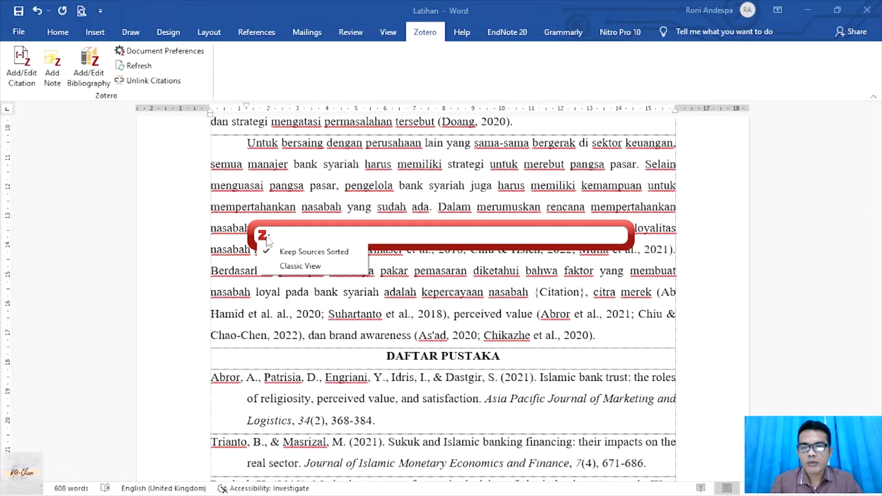
left_click(282, 267)
scroll(647, 231, "down", 1)
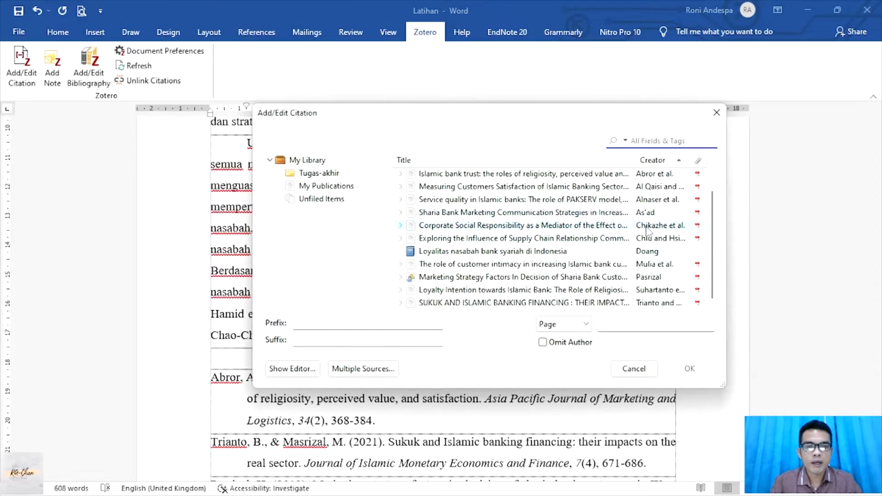
scroll(647, 232, "up", 1)
scroll(648, 231, "down", 1)
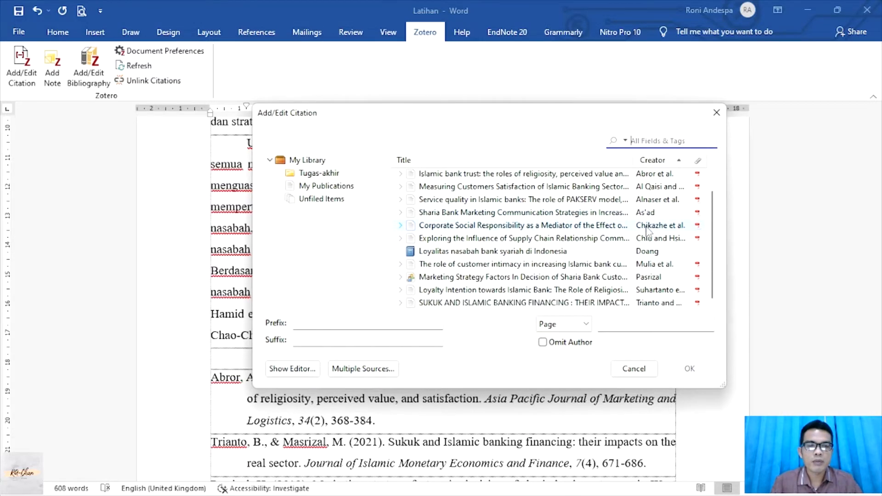
scroll(648, 231, "up", 1)
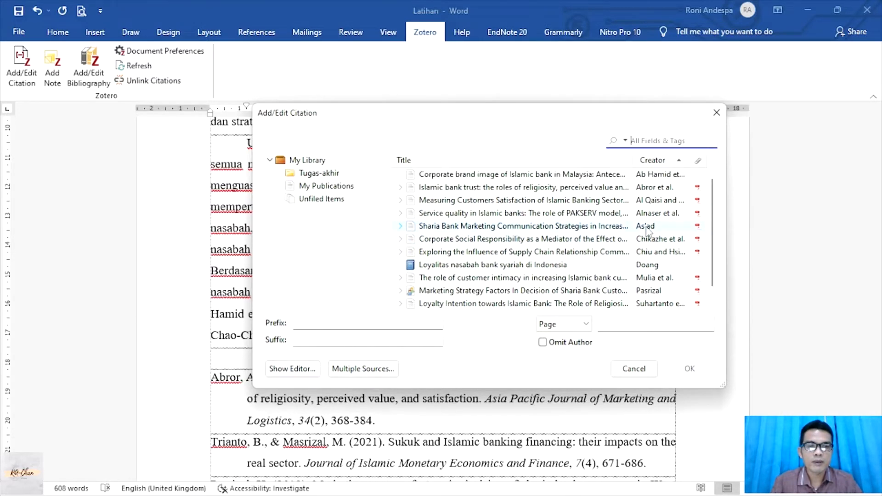
left_click(634, 368)
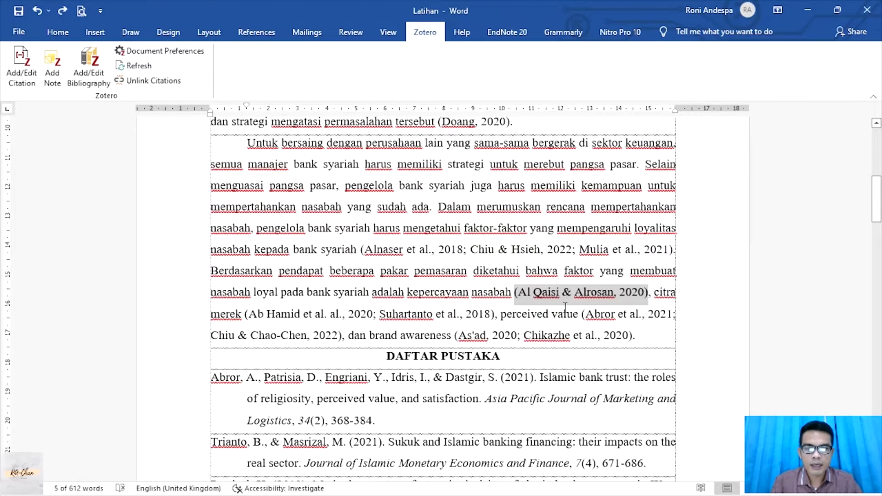
Redo the deletion of the typed citation after "kepercayaan nasabah" and insert a Zotero citation there for "Measuring Customers Satisfaction of Islamic Banking Sector"
left_click(62, 11)
left_click(22, 66)
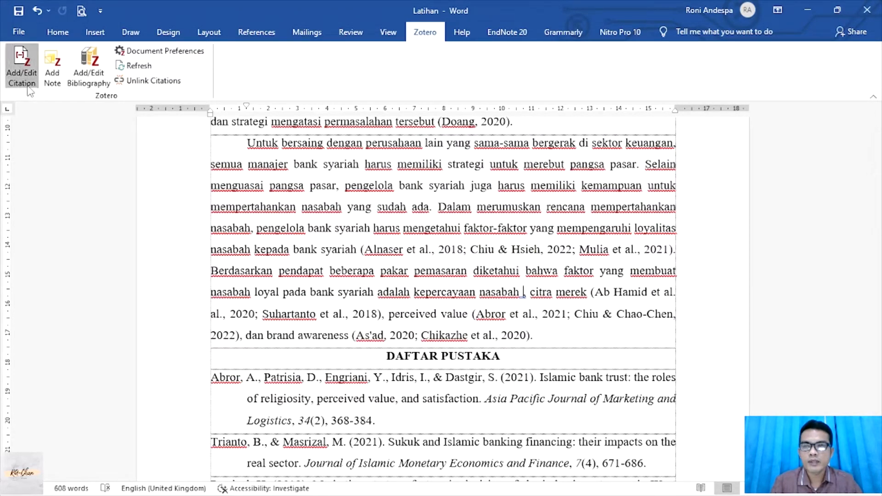
left_click(267, 237)
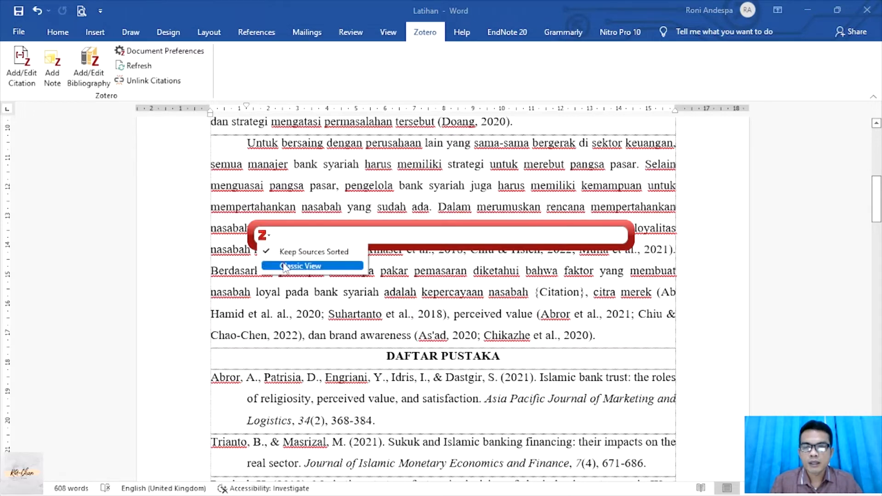
left_click(287, 265)
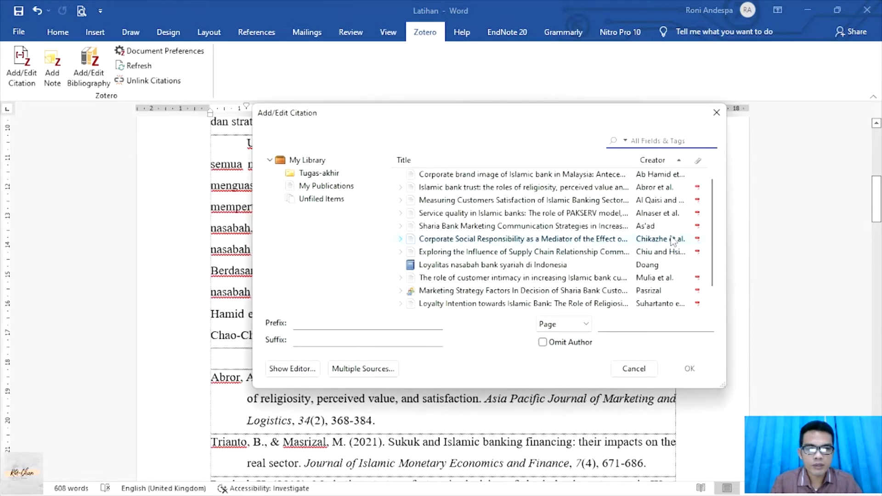
left_click(663, 201)
left_click(690, 370)
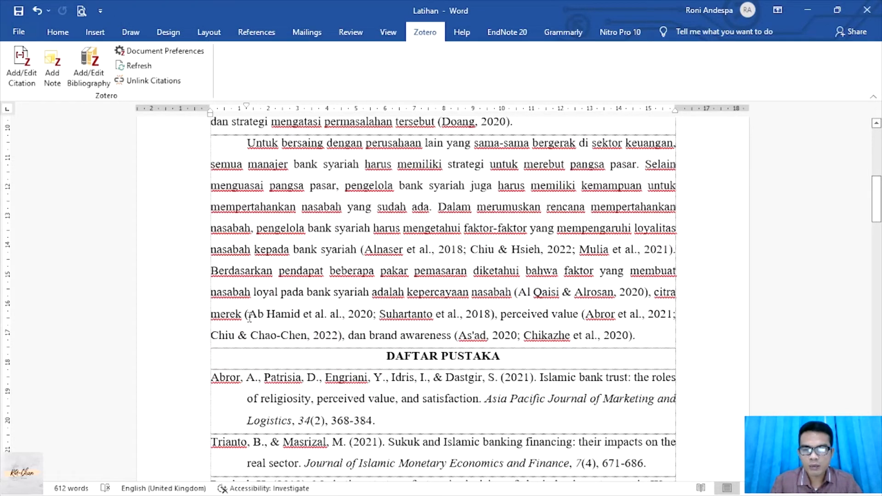
Delete the typed citation after "citra merek" and start a Zotero citation there in Classic View
left_click_drag(246, 316, 488, 315)
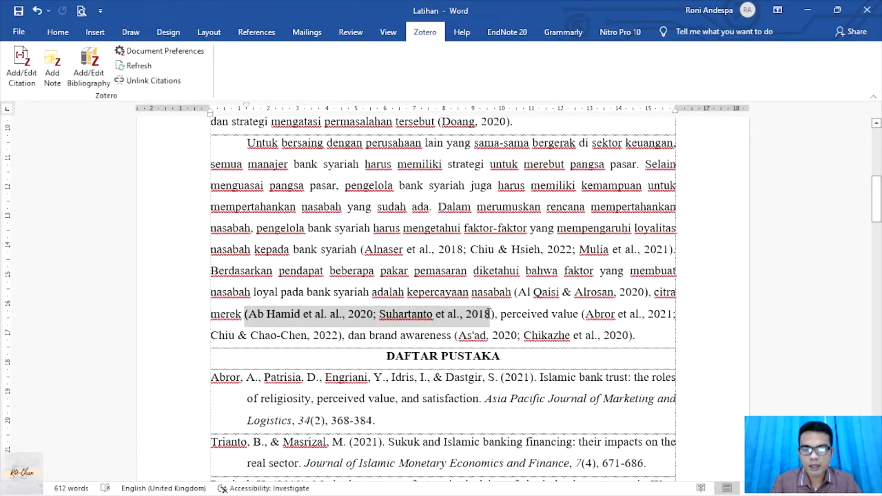
key("shift+Right")
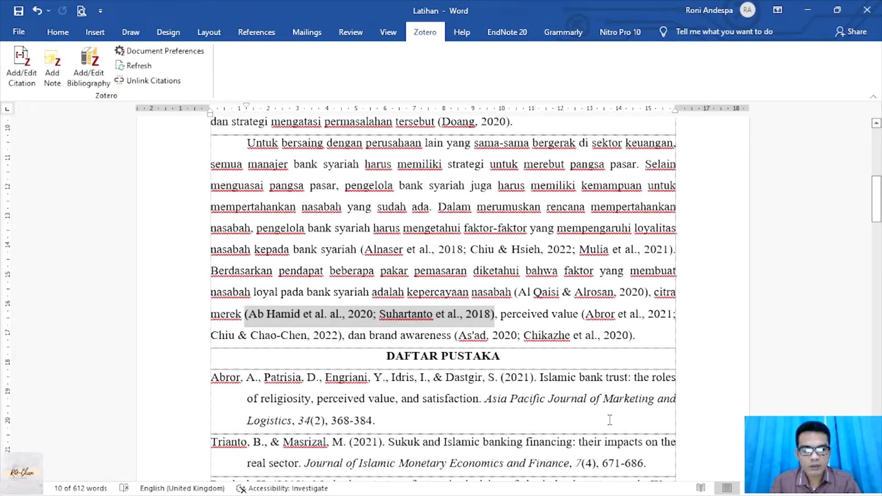
key("Delete")
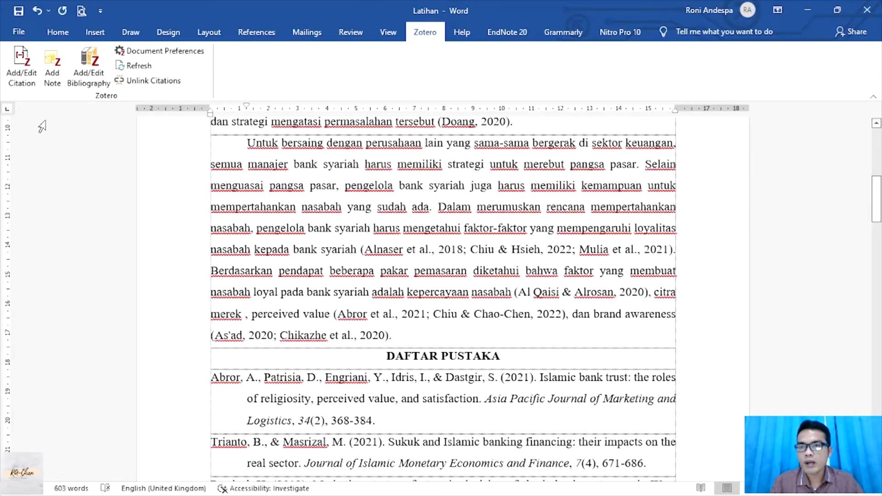
left_click(22, 64)
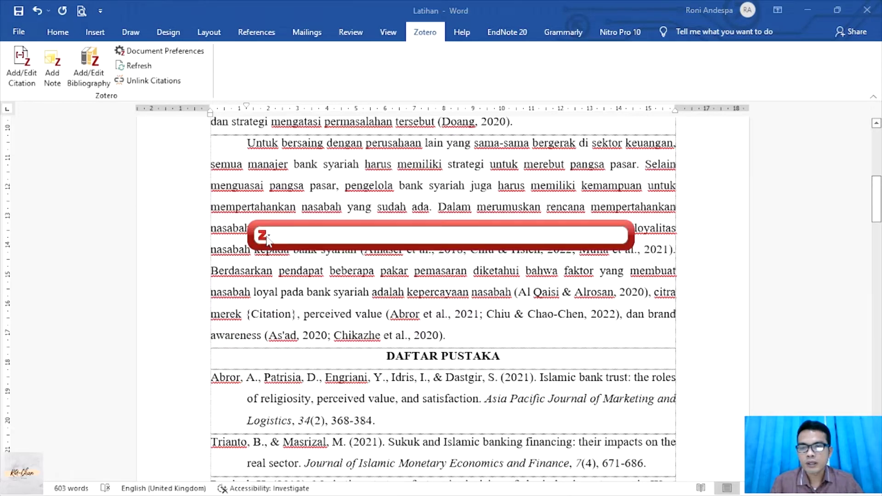
left_click(263, 236)
left_click(281, 263)
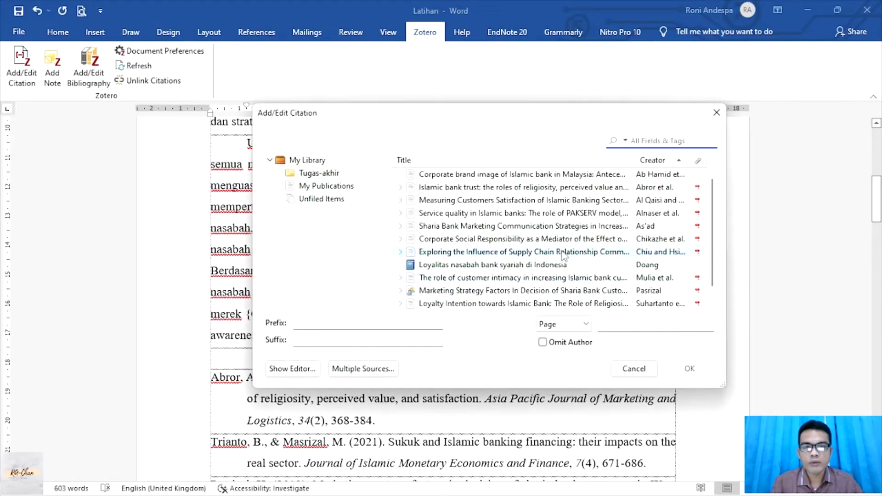
Switch the citation to multiple sources, add "Corporate brand image of Islamic bank in Malaysia" and "Loyalty Intention towards Islamic Bank", and insert it
left_click(364, 369)
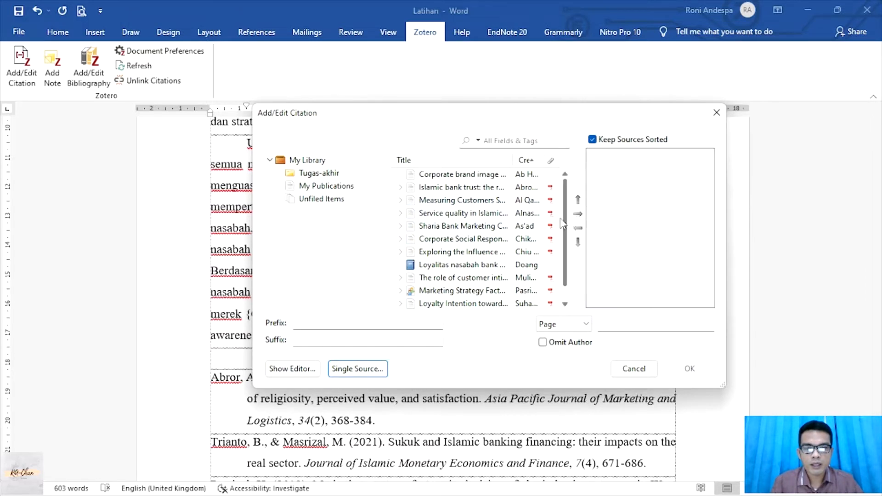
left_click(526, 175)
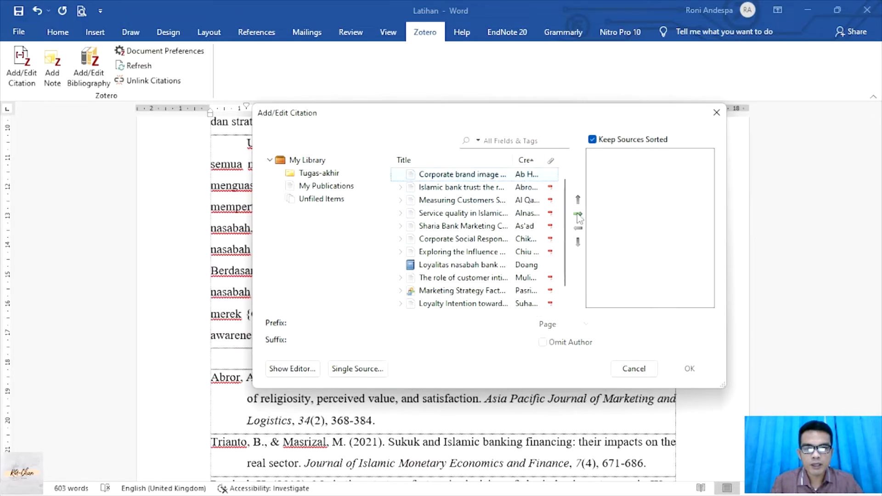
left_click(578, 215)
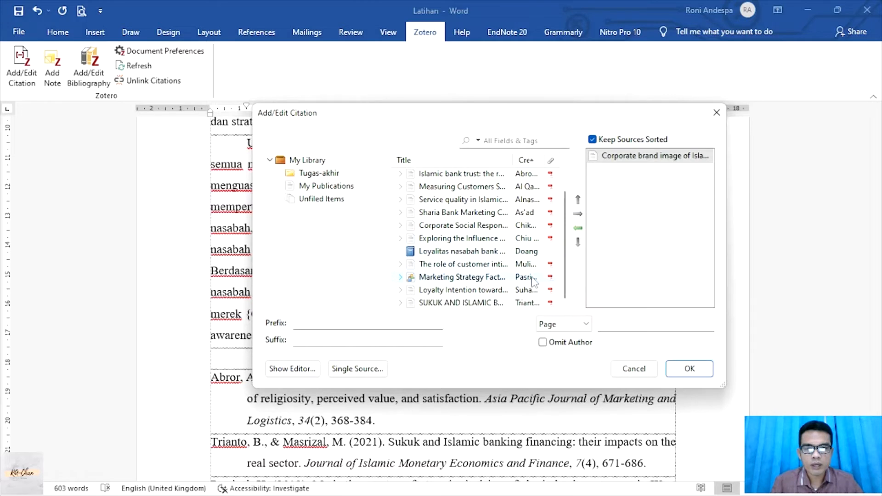
left_click(537, 289)
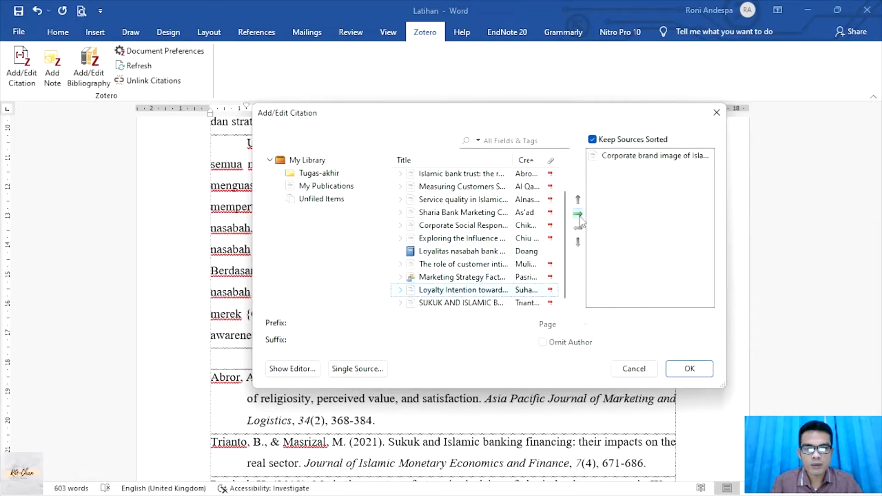
left_click(578, 213)
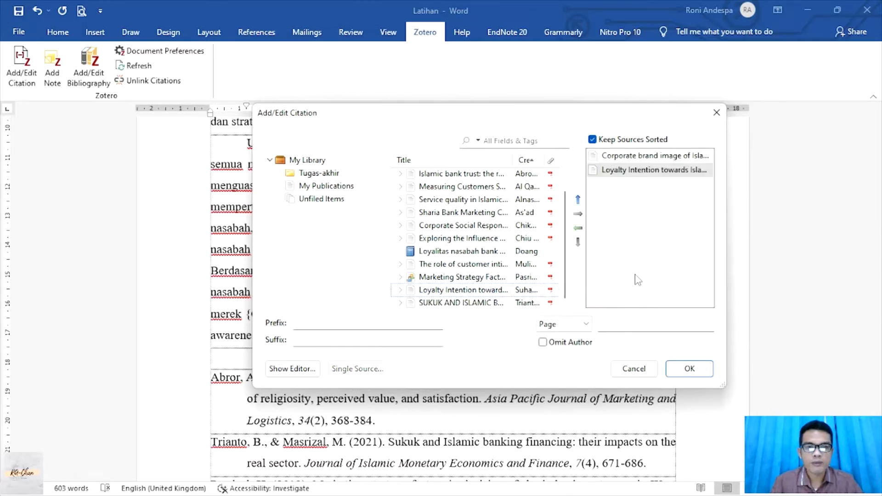
left_click(687, 368)
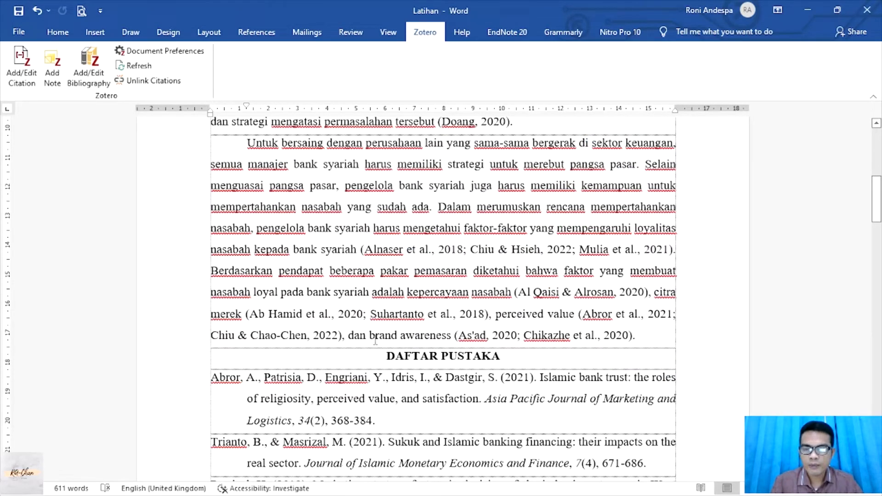
Delete the typed citation after "perceived value" and start a Zotero citation in Classic View with "Islamic bank trust" selected
left_click(342, 338, "shift")
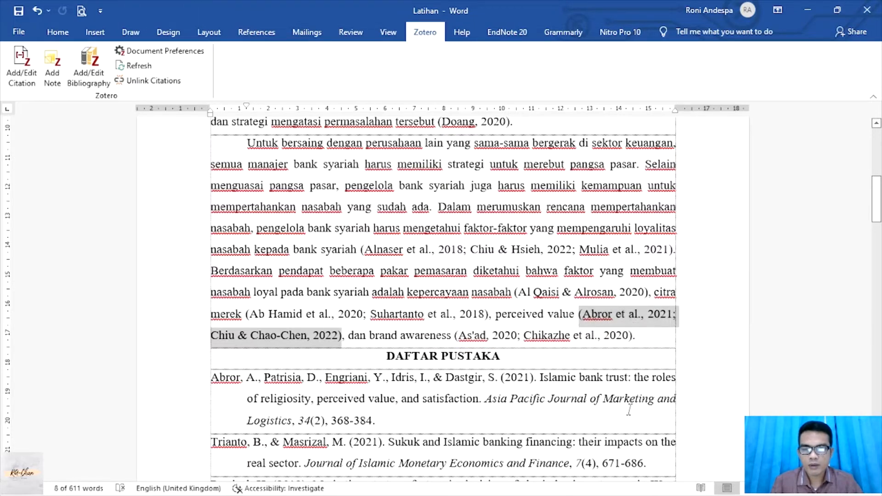
key("Delete")
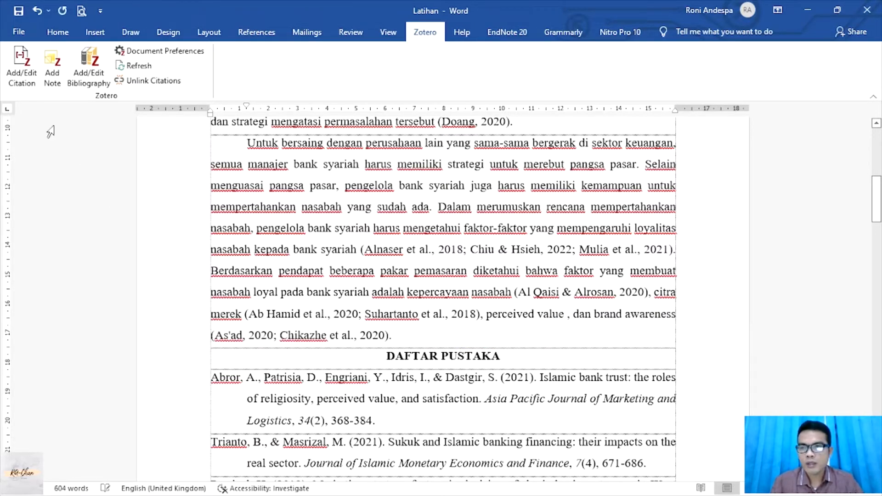
left_click(24, 78)
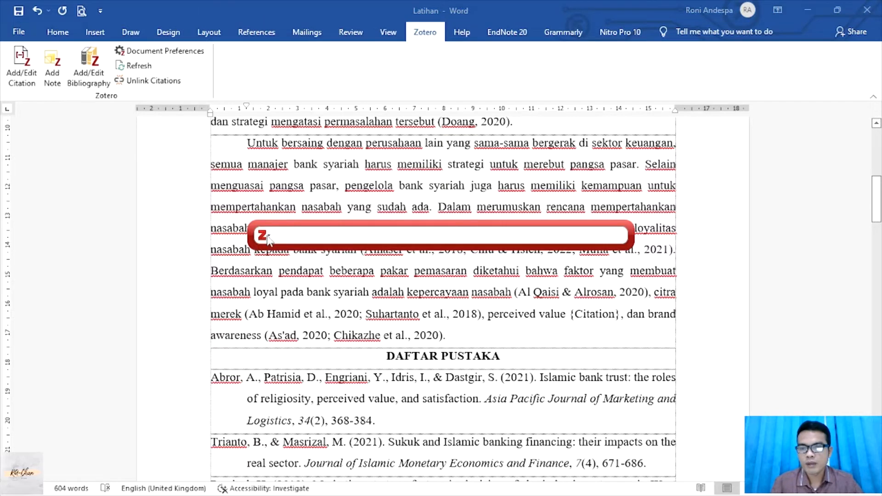
left_click(262, 236)
left_click(295, 265)
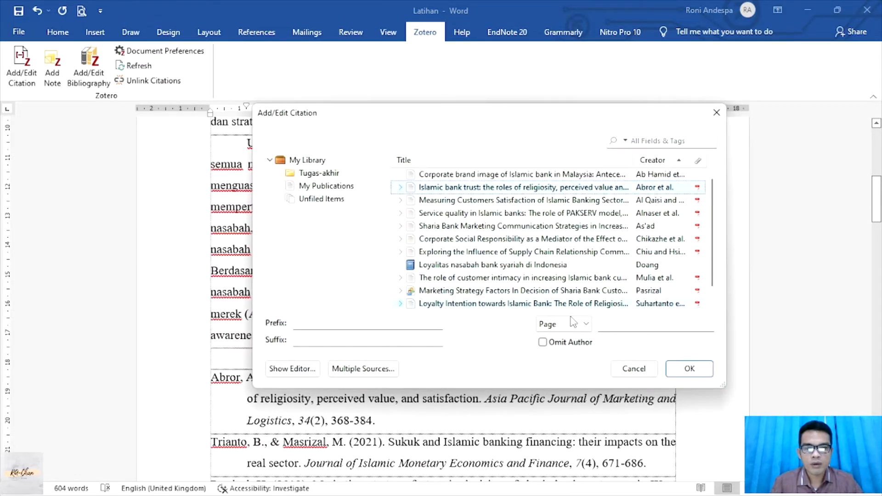
Switch the citation to multiple sources, add "Exploring the Influence of Supply Chain Relationship" to "Islamic bank trust", and insert it
left_click(388, 369)
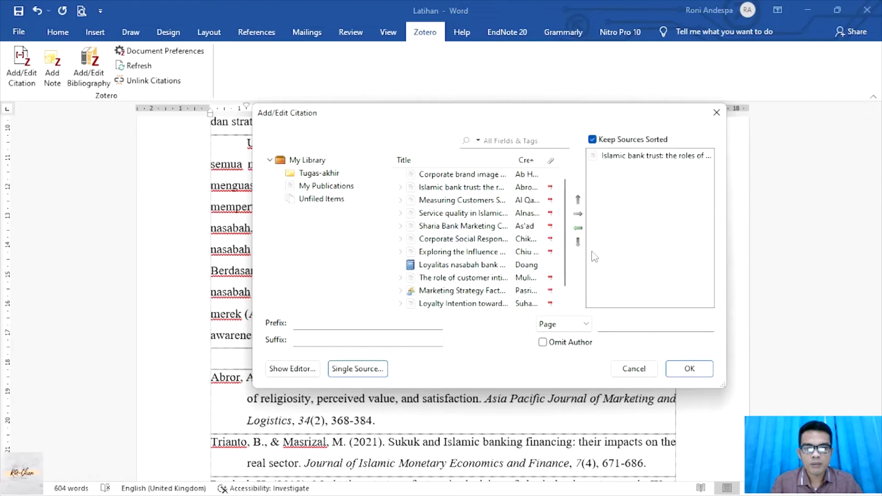
left_click(526, 254)
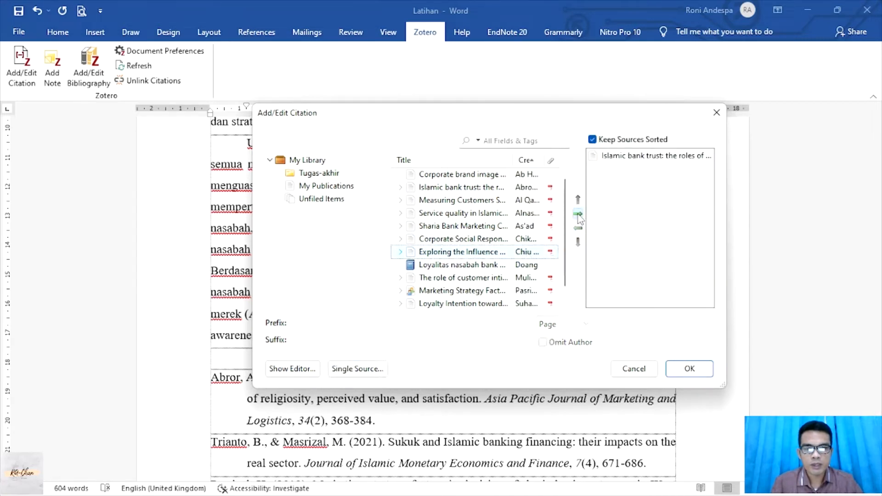
left_click(578, 213)
left_click(687, 370)
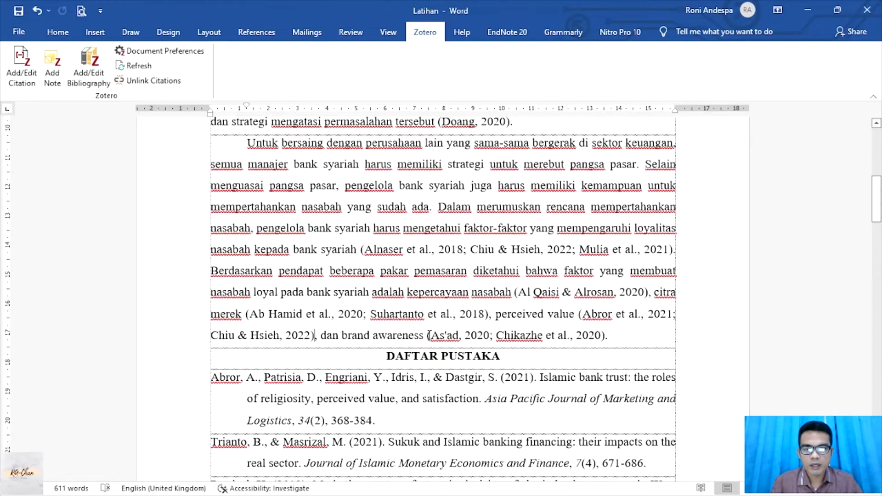
Delete the typed citation after "brand awareness" and start a Zotero citation there in Classic View
left_click(606, 338, "shift")
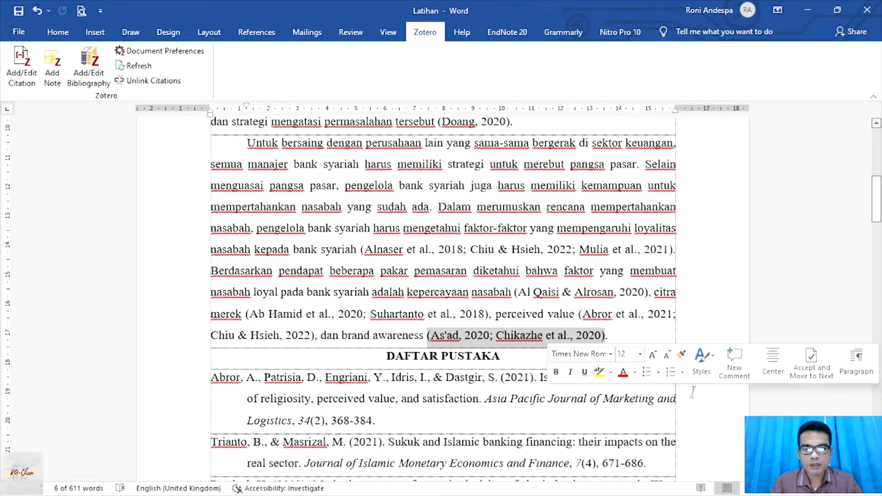
key("Delete")
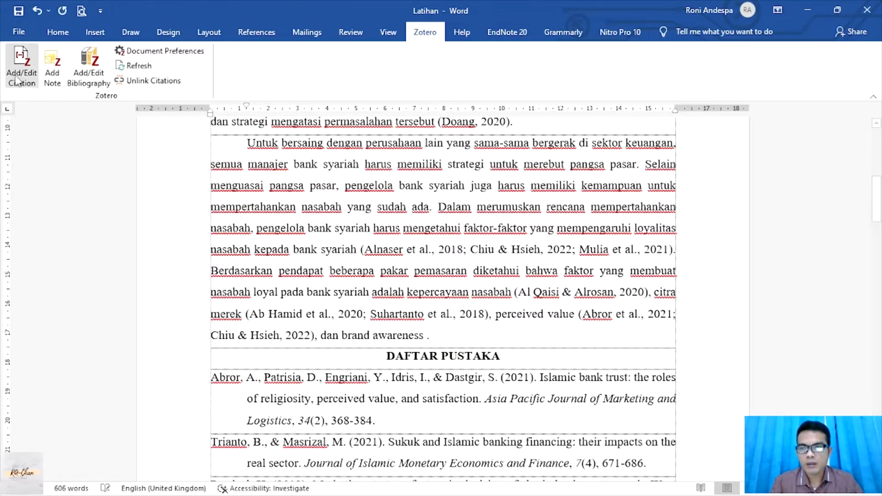
left_click(21, 64)
left_click(265, 236)
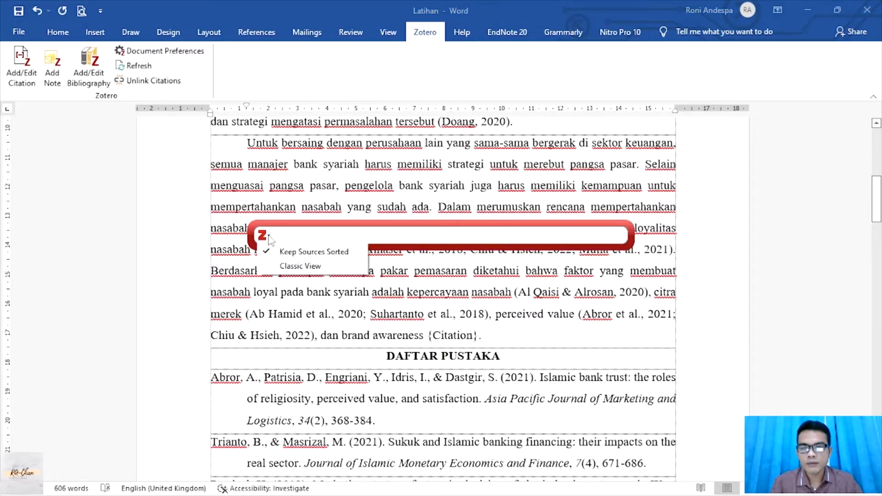
left_click(312, 267)
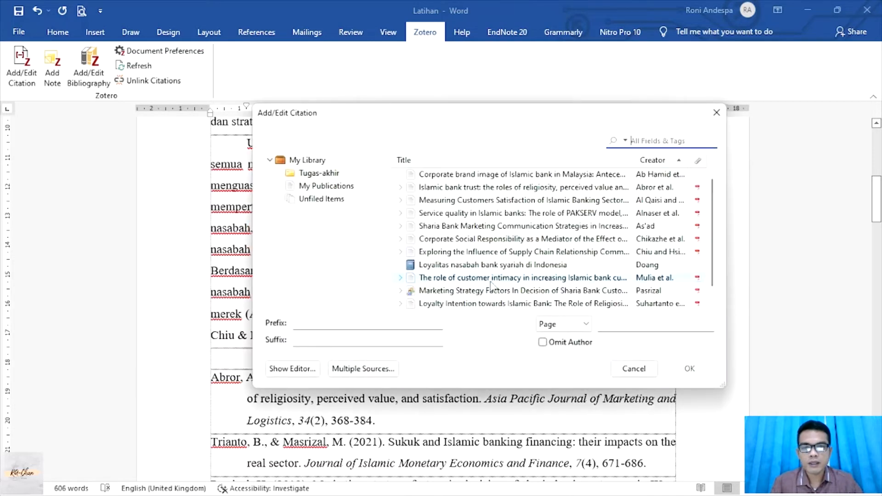
Switch the citation to multiple sources, add "Sharia Bank Marketing Communication Strategies" and "Corporate Social Responsibility as a Mediator", and insert it
left_click(390, 368)
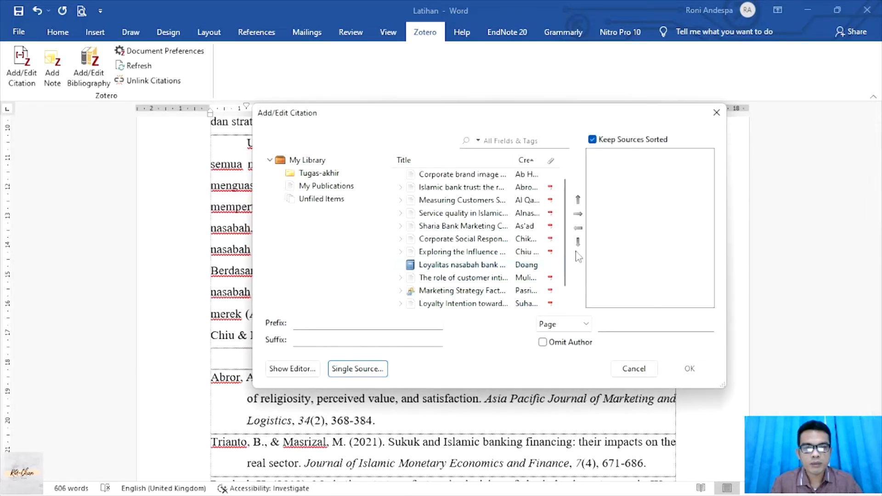
left_click(532, 228)
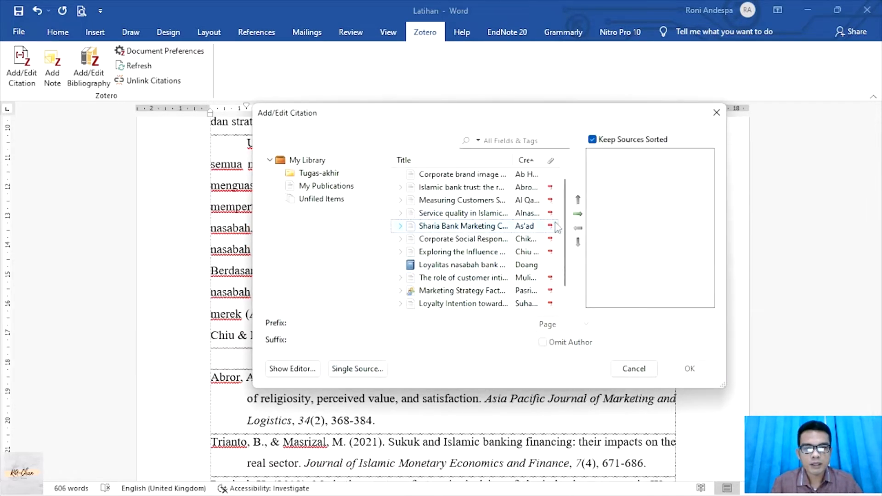
left_click(578, 213)
scroll(539, 275, "down", 1)
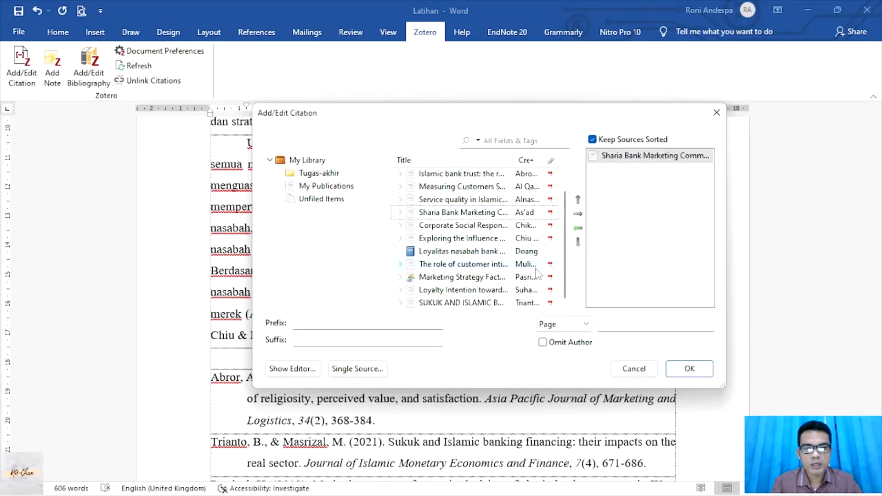
left_click(528, 227)
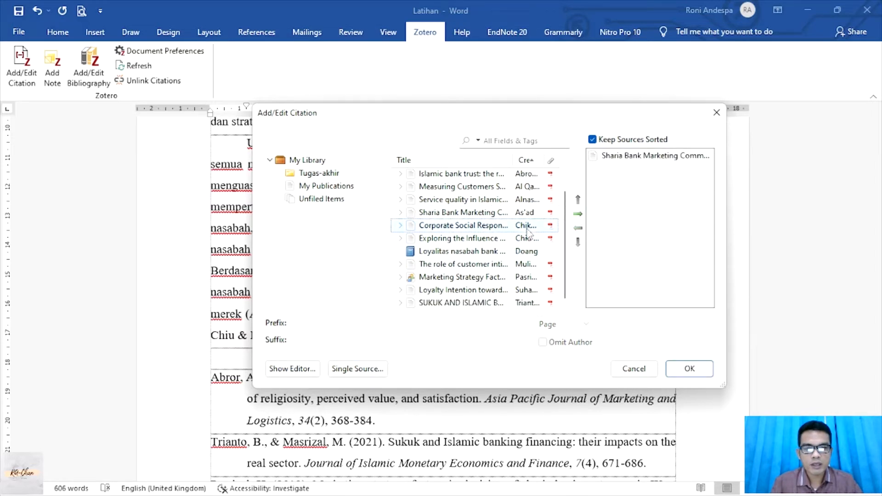
left_click(579, 214)
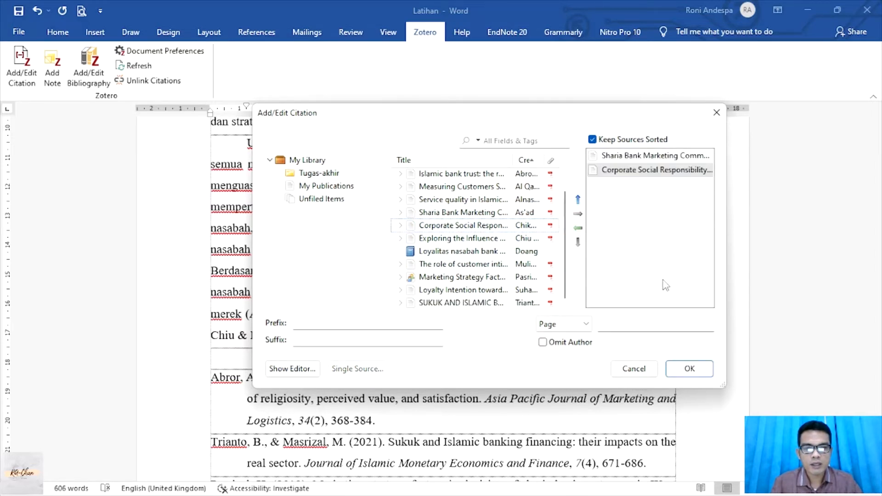
left_click(689, 368)
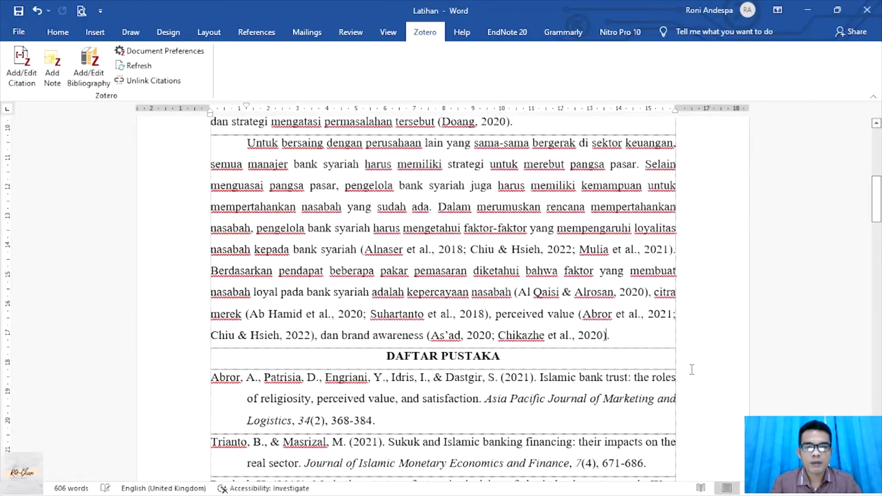
Delete all the manually typed reference entries under the "DAFTAR PUSTAKA" heading, keeping the heading itself
scroll(501, 237, "up", 3)
scroll(501, 237, "up", 4)
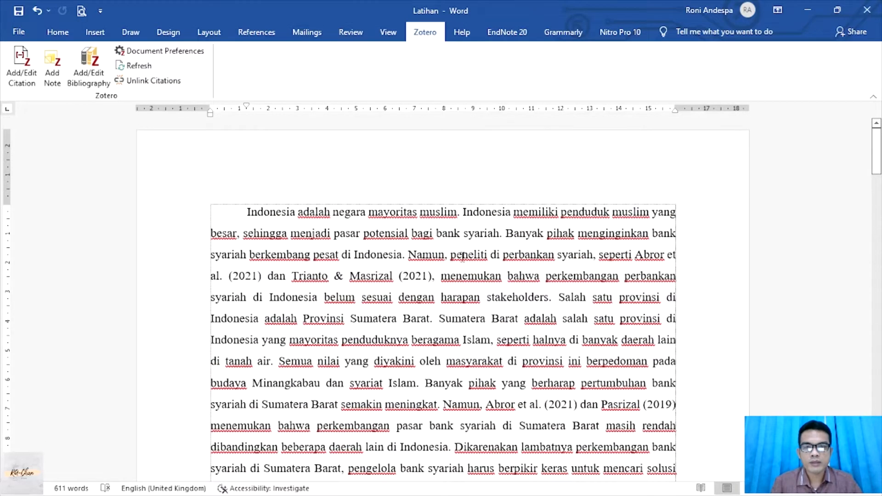
scroll(444, 296, "down", 15)
scroll(486, 240, "up", 4)
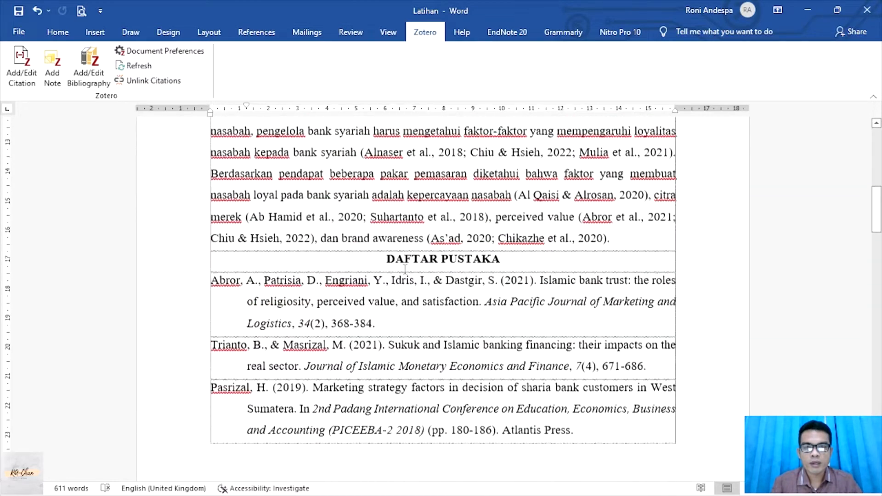
scroll(484, 240, "up", 4)
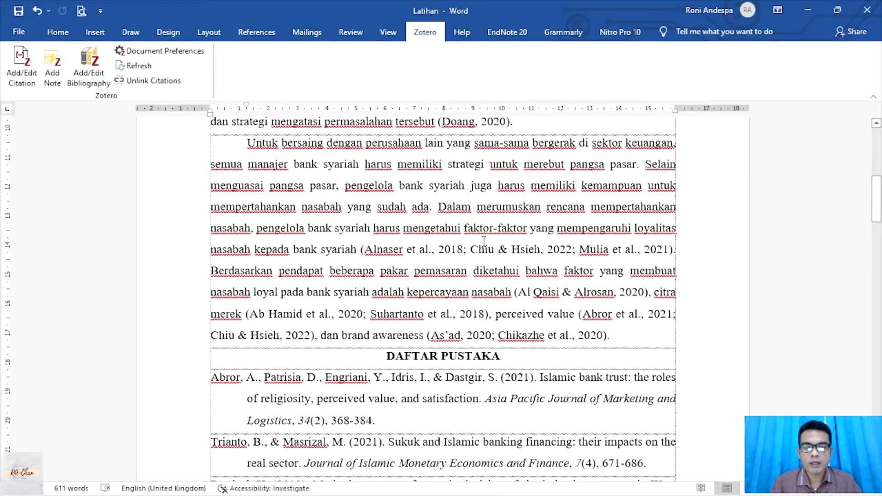
scroll(484, 241, "down", 5)
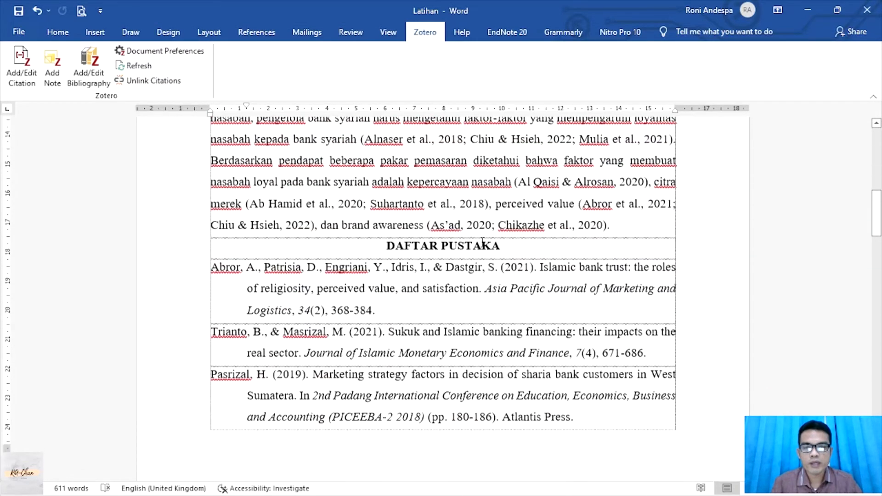
left_click(211, 266)
scroll(484, 284, "down", 20)
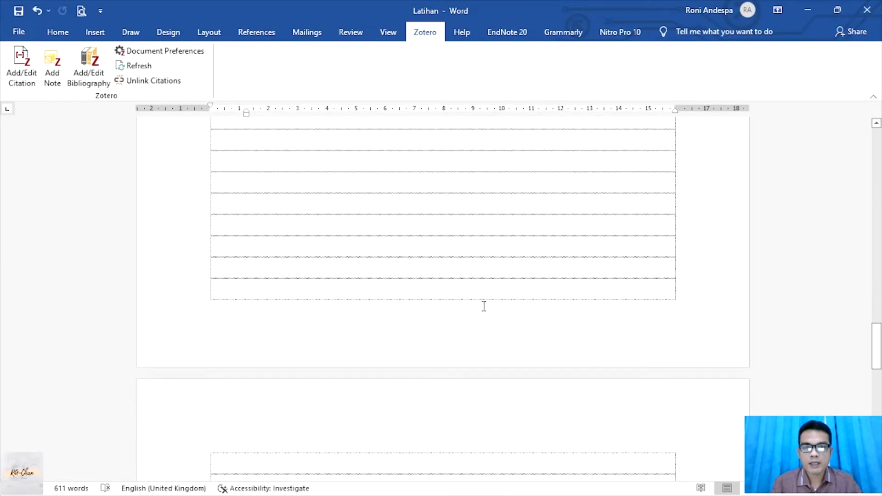
scroll(483, 306, "up", 8)
left_click(674, 250, "shift")
scroll(673, 248, "down", 8)
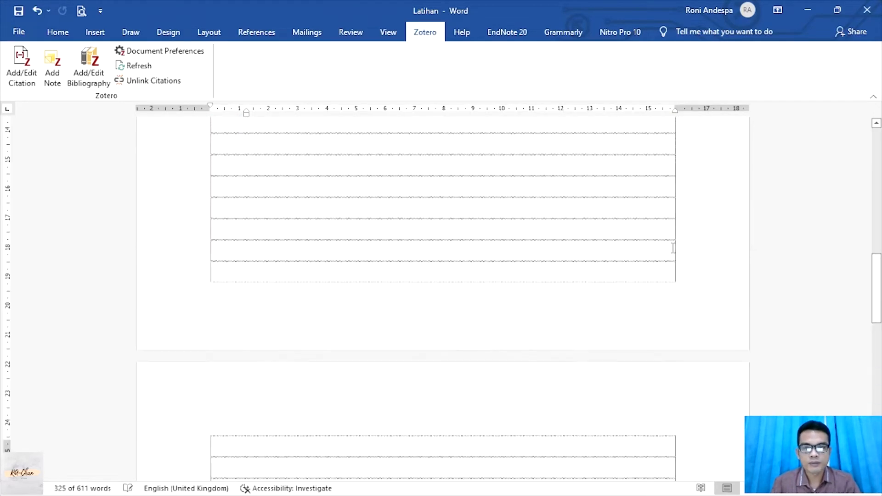
key("Delete")
scroll(357, 210, "up", 5)
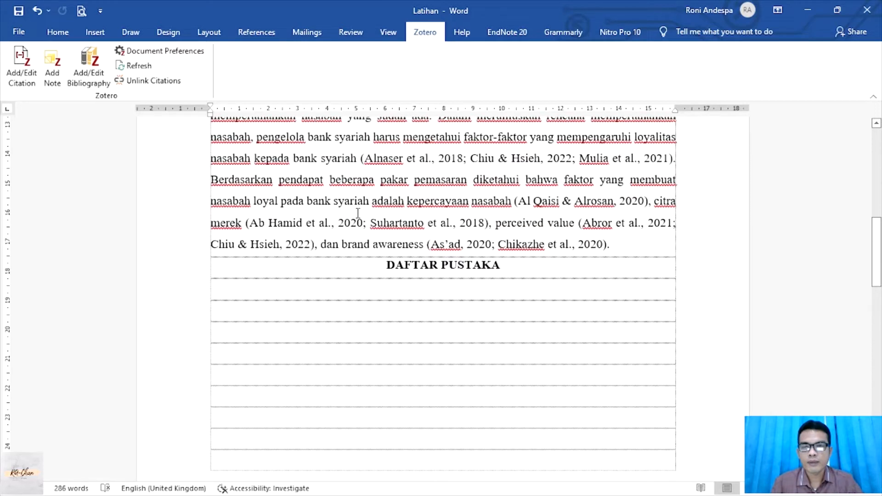
Insert the Zotero-generated bibliography under the "DAFTAR PUSTAKA" heading and check its entries
left_click(96, 88)
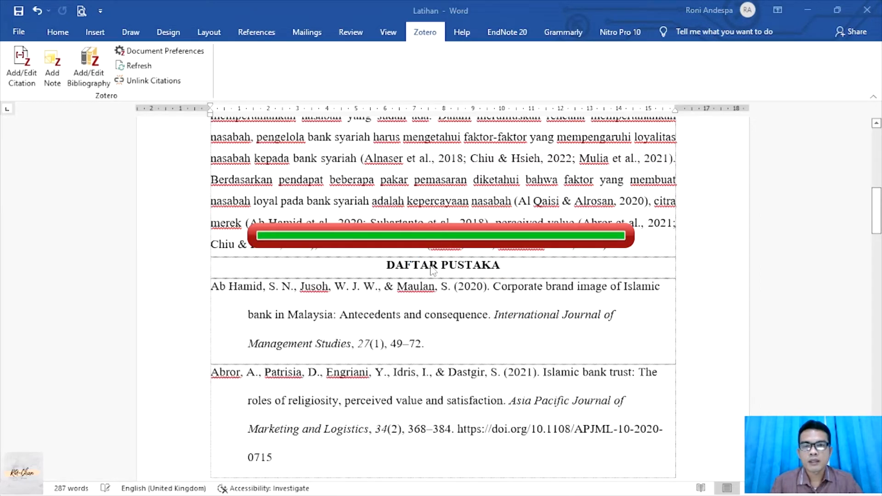
scroll(295, 266, "down", 8)
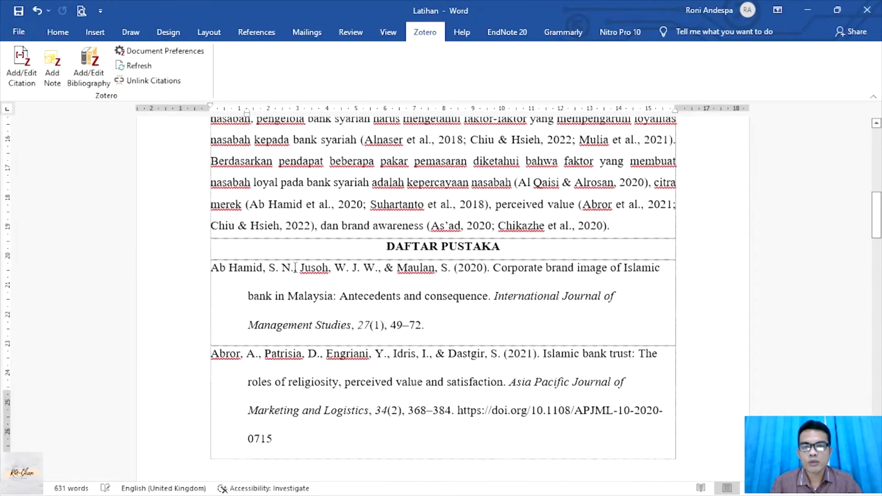
scroll(295, 267, "down", 15)
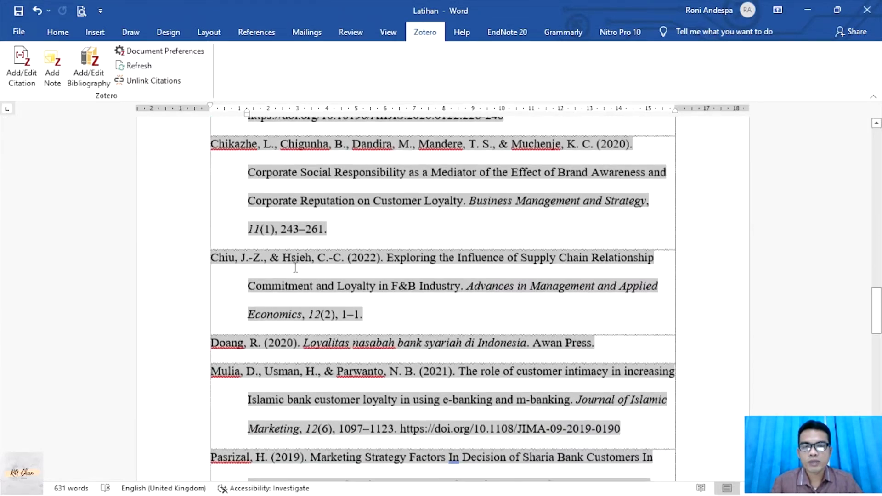
scroll(296, 268, "down", 5)
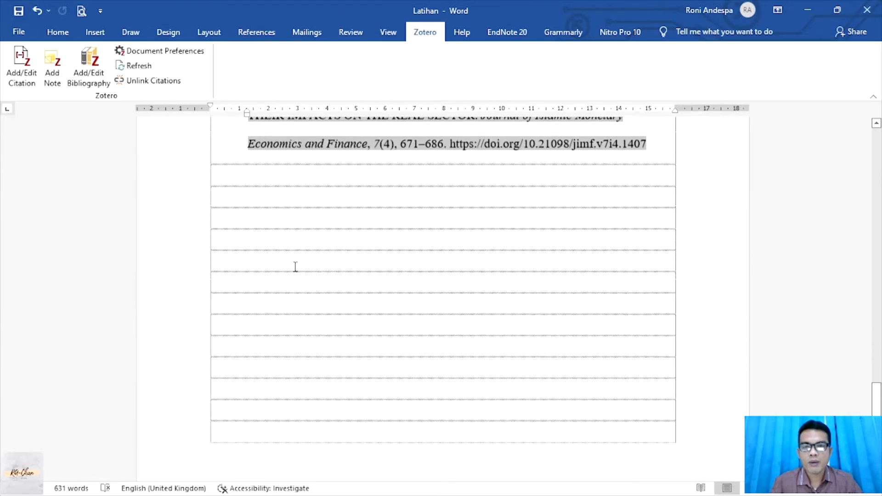
scroll(297, 265, "up", 10)
scroll(300, 258, "up", 12)
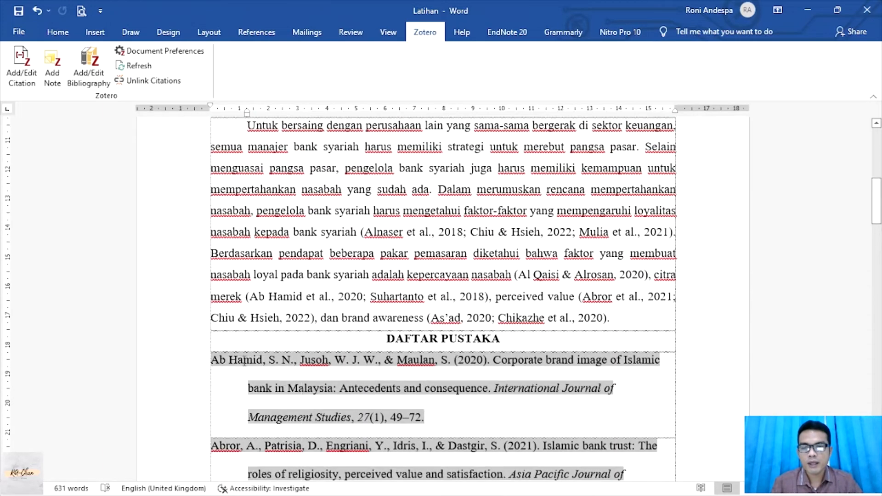
scroll(461, 301, "down", 10)
scroll(461, 301, "down", 12)
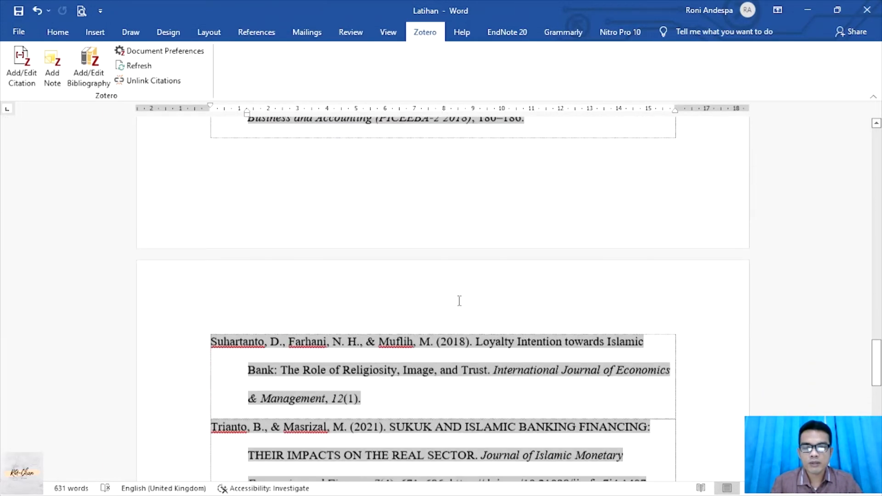
Justify all the bibliography entries and set their line spacing to 1.5 lines
scroll(595, 276, "down", 1)
left_click_drag(674, 218, 153, 95)
scroll(153, 95, "up", 8)
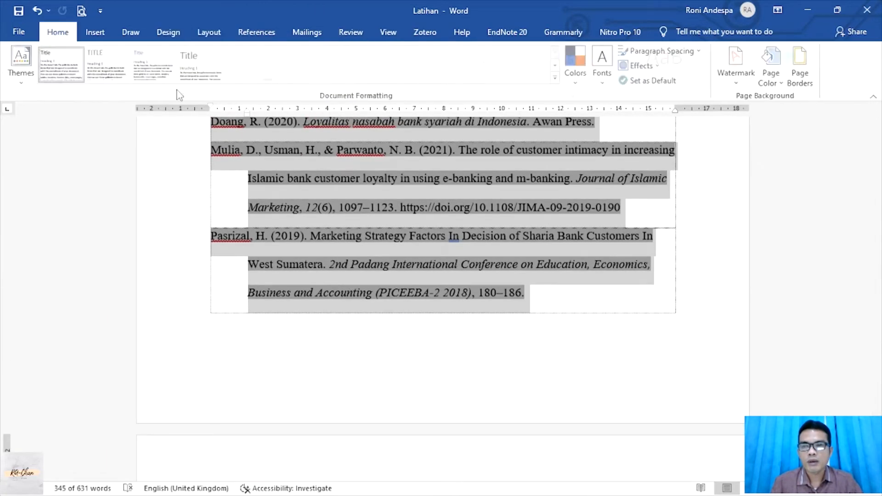
left_click(356, 76)
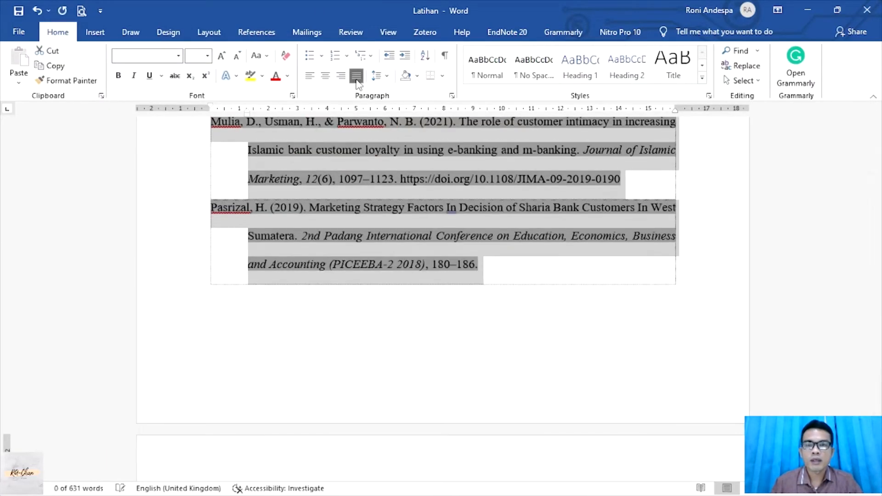
left_click(451, 96)
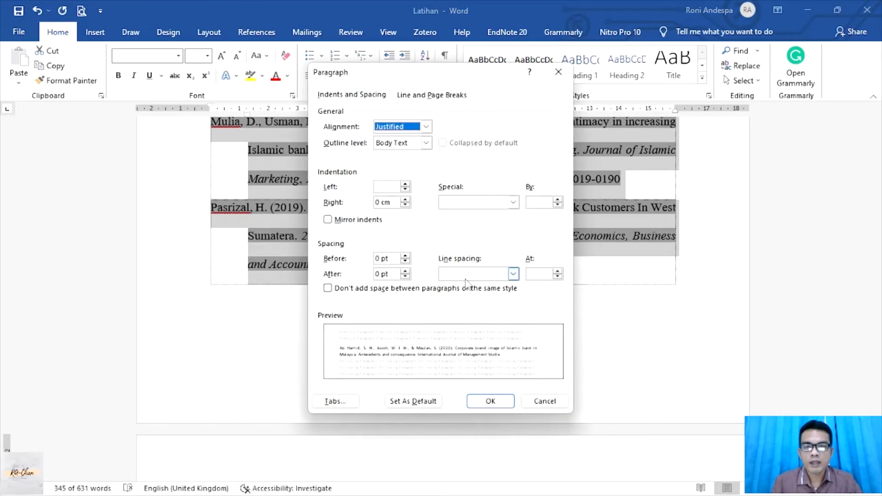
left_click(513, 274)
left_click(472, 297)
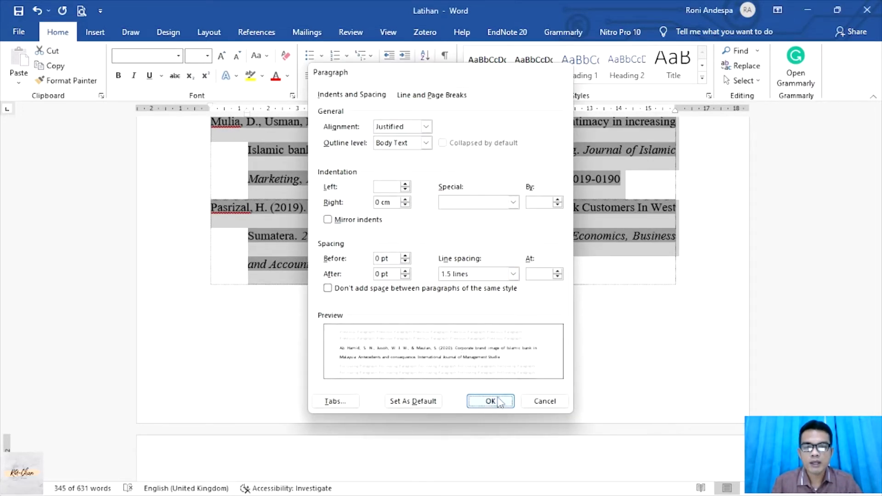
left_click(493, 401)
scroll(482, 285, "up", 2)
left_click(548, 316)
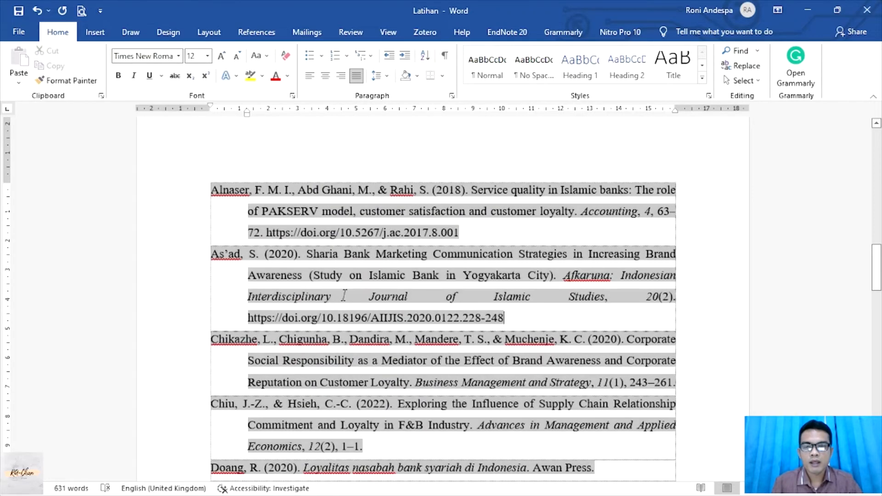
Review the in-text citations in both paragraphs and the formatted reference list under "DAFTAR PUSTAKA"
scroll(394, 269, "up", 10)
scroll(398, 268, "up", 5)
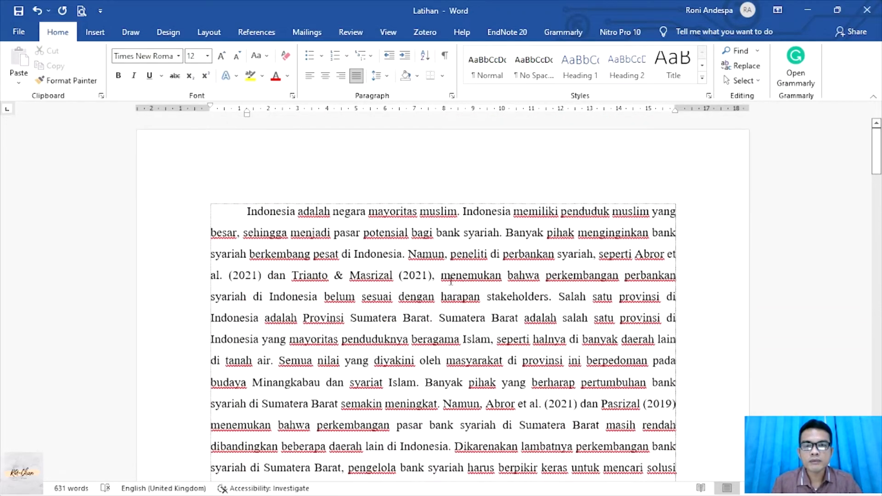
scroll(469, 275, "down", 15)
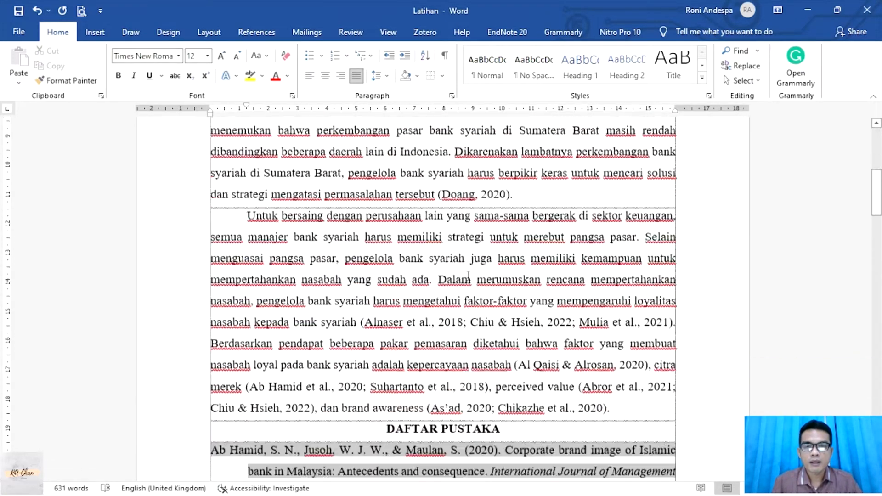
scroll(468, 276, "down", 4)
scroll(468, 276, "up", 10)
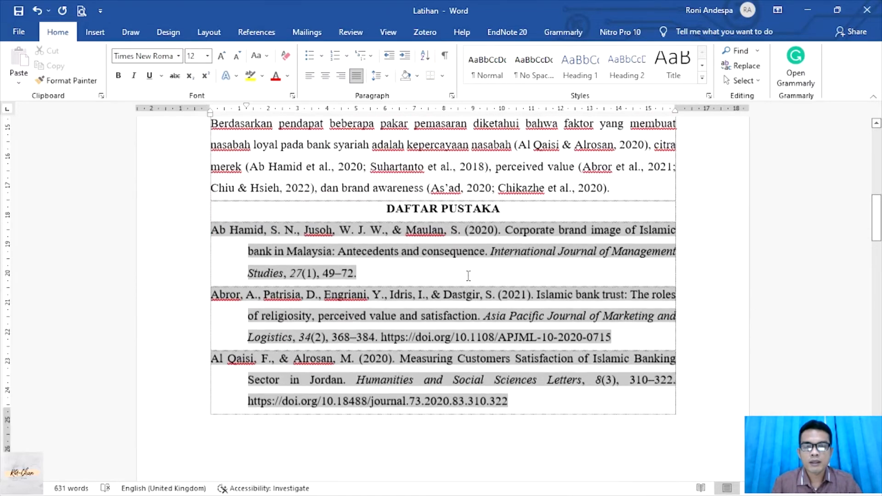
scroll(469, 276, "down", 3)
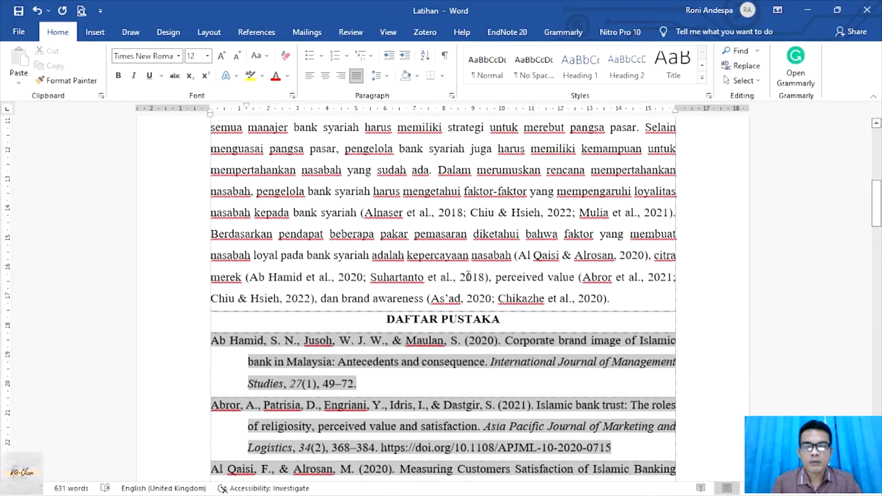
scroll(482, 234, "down", 2)
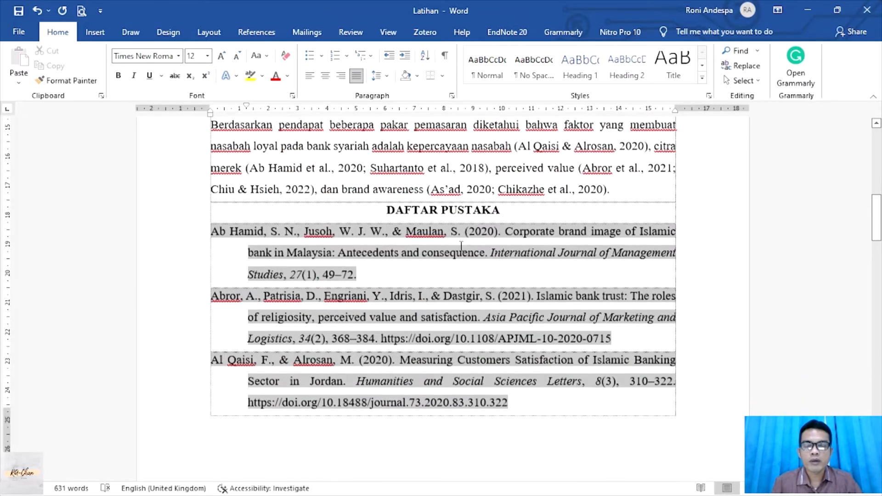
left_click(379, 210)
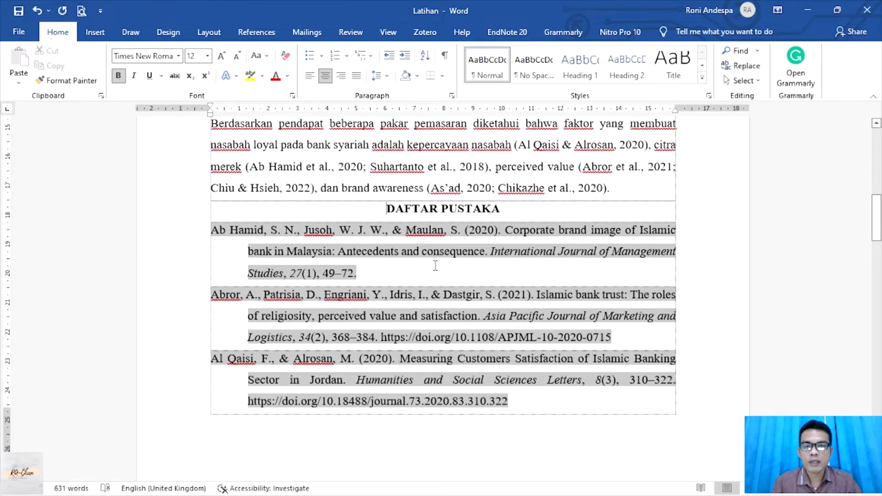
scroll(436, 265, "down", 8)
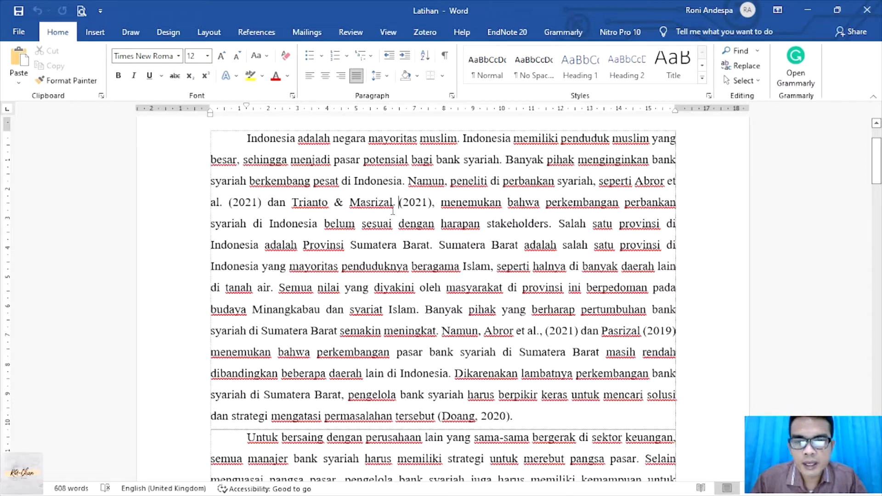
Set the document's Zotero citation style to Chicago Manual of Style 17th edition (full note), with citations displayed as footnotes
left_click_drag(634, 181, 434, 204)
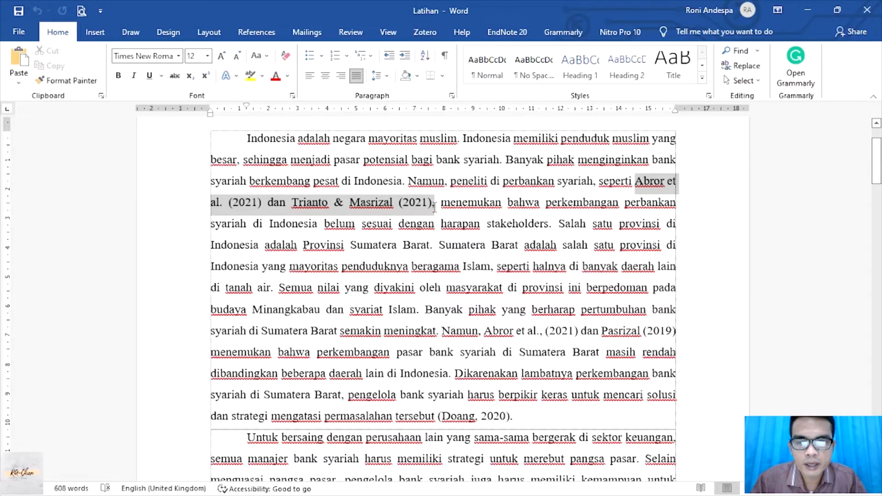
left_click(345, 204)
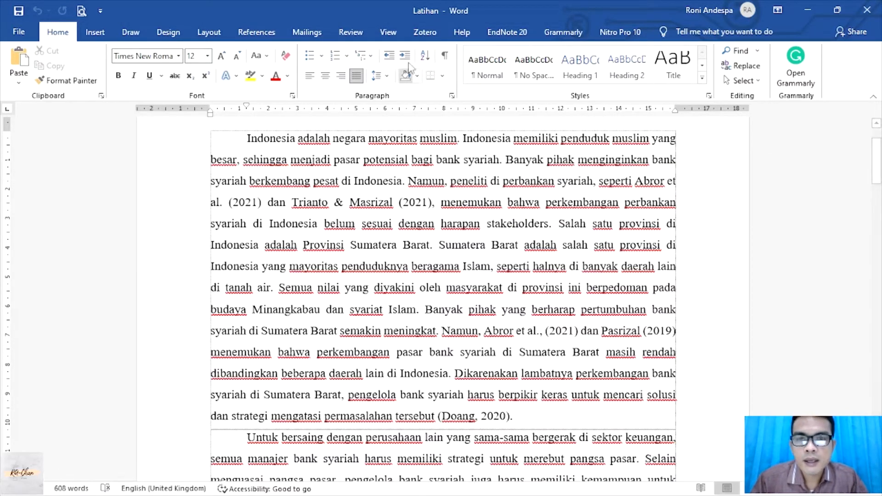
left_click(423, 32)
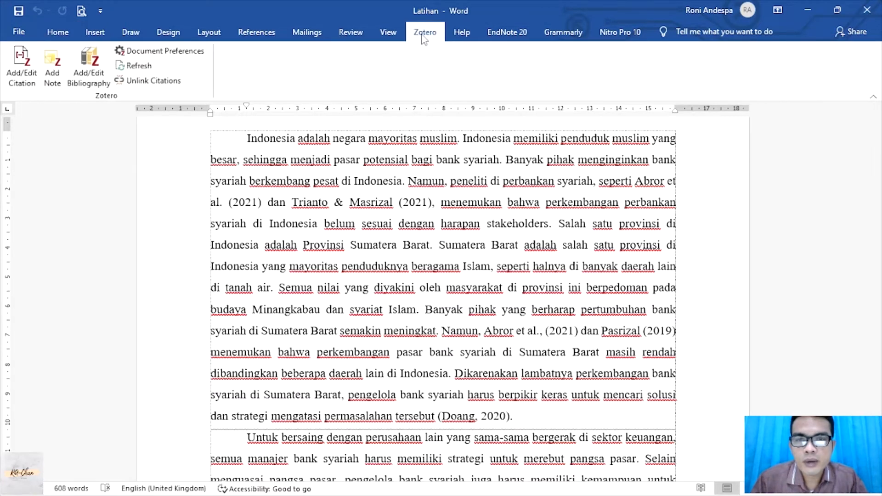
left_click(188, 54)
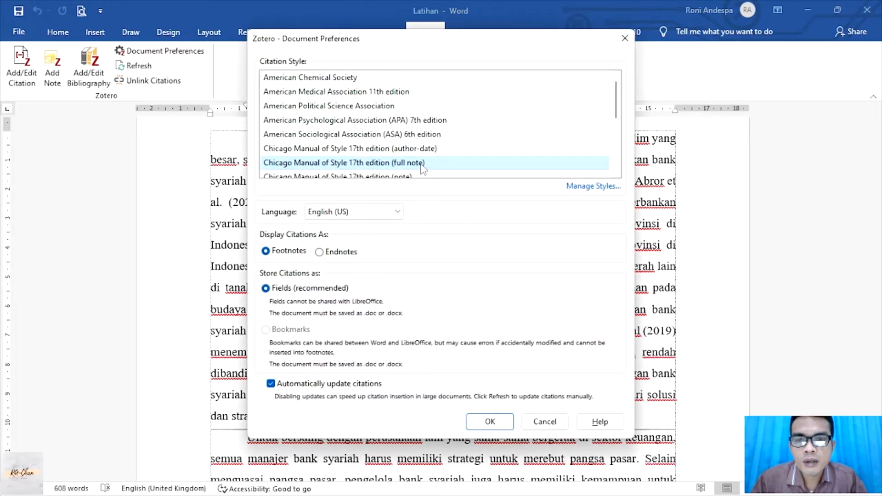
left_click(422, 122)
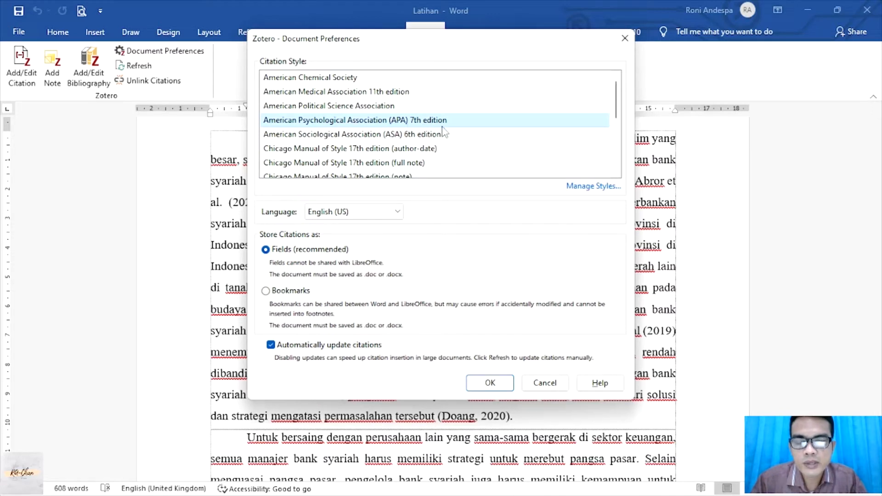
scroll(464, 148, "down", 1)
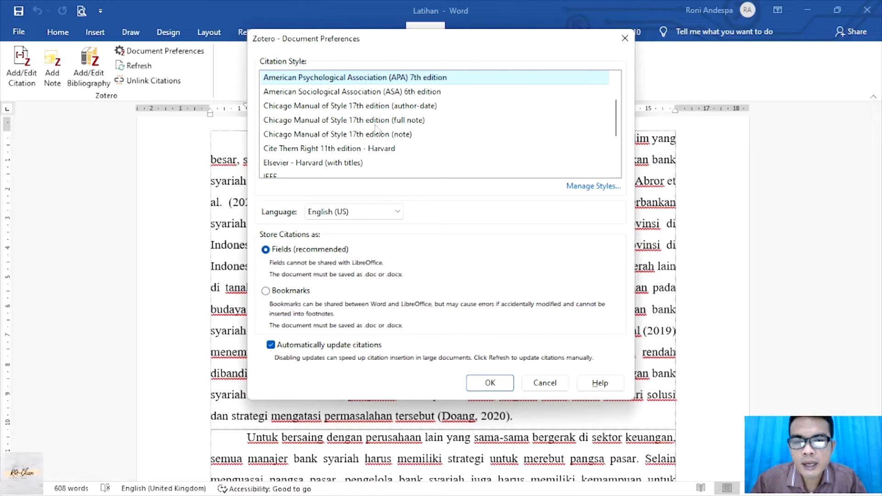
left_click(411, 123)
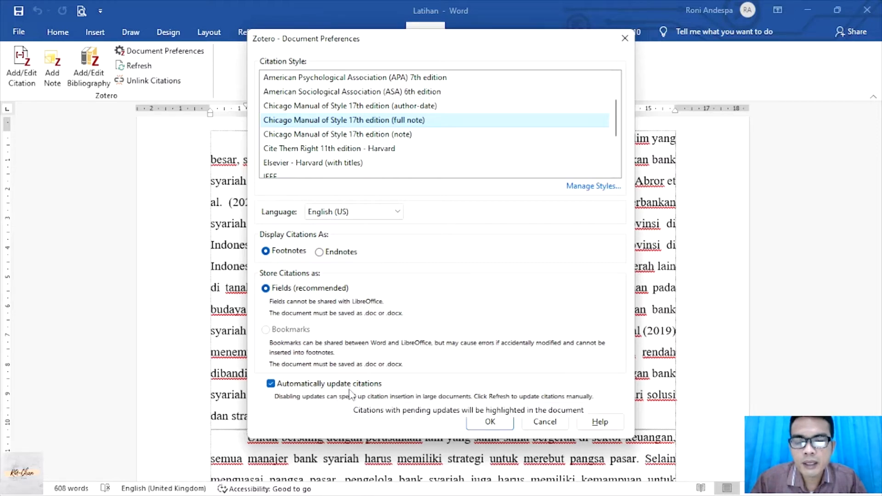
left_click(483, 426)
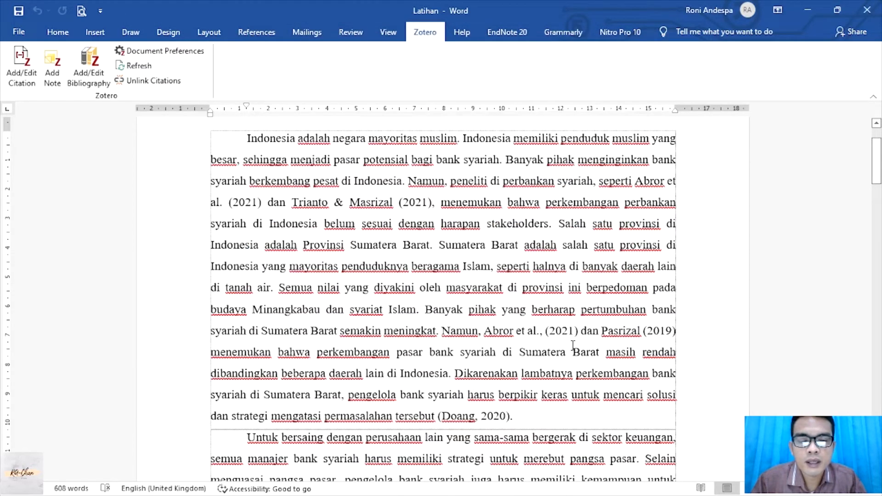
Replace the first typed "et al. (2021)" in the opening paragraph with a Zotero footnote citing "Islamic bank trust" and check the footnote
scroll(573, 346, "up", 1)
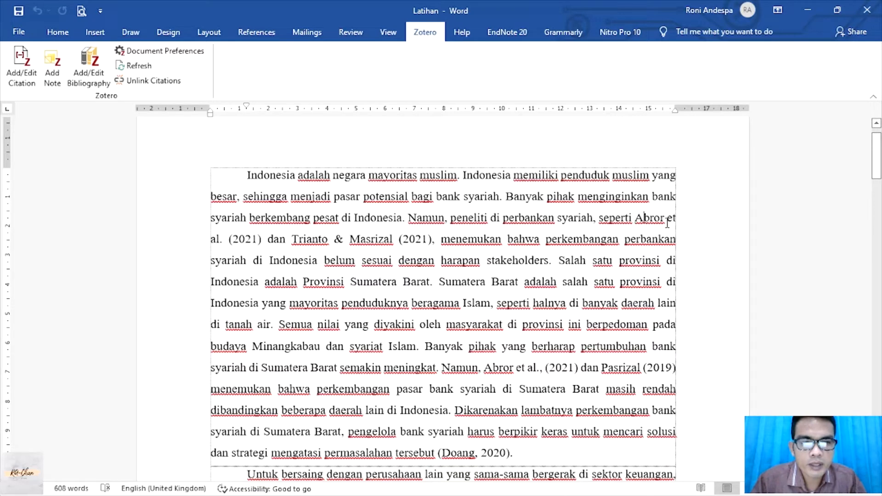
left_click_drag(671, 219, 265, 241)
key("Delete")
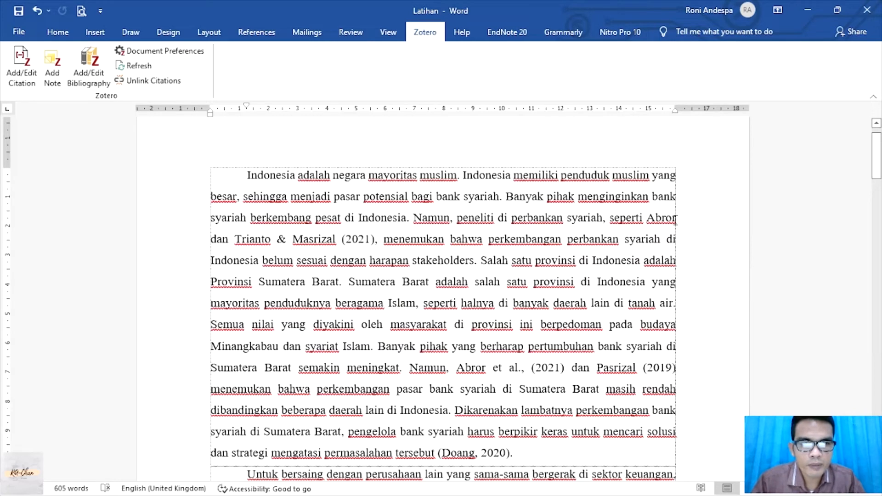
left_click(20, 69)
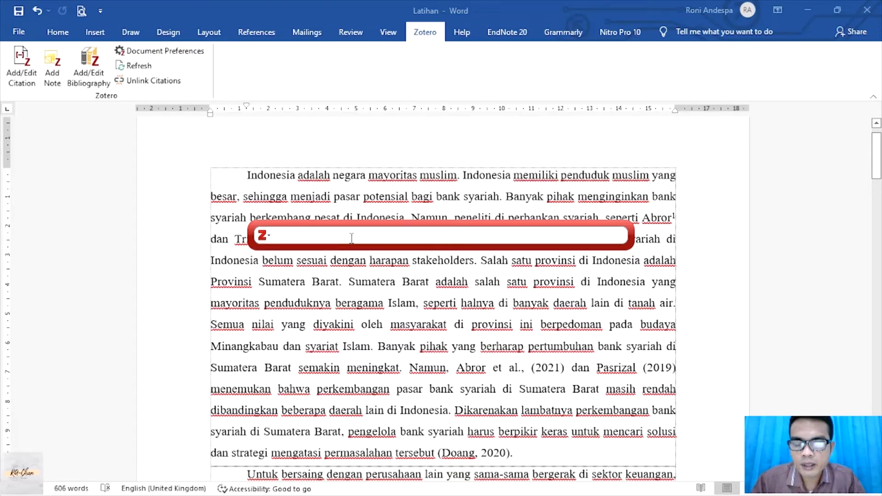
type("abror")
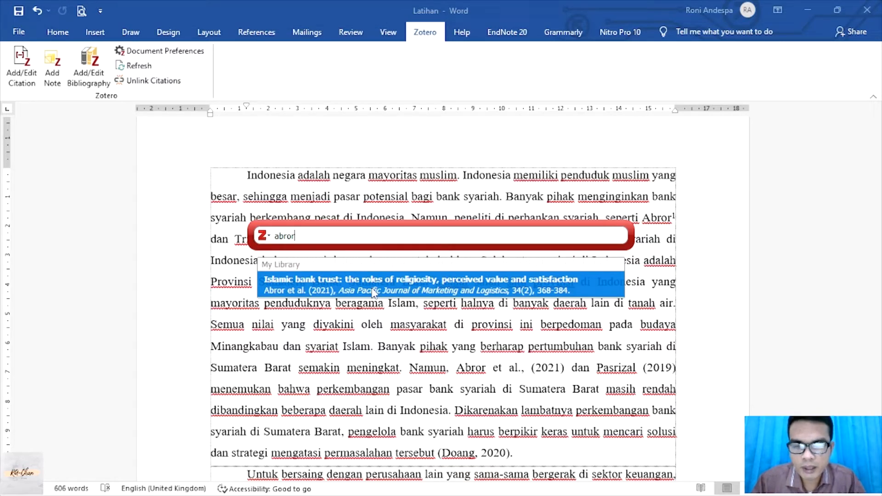
left_click(373, 291)
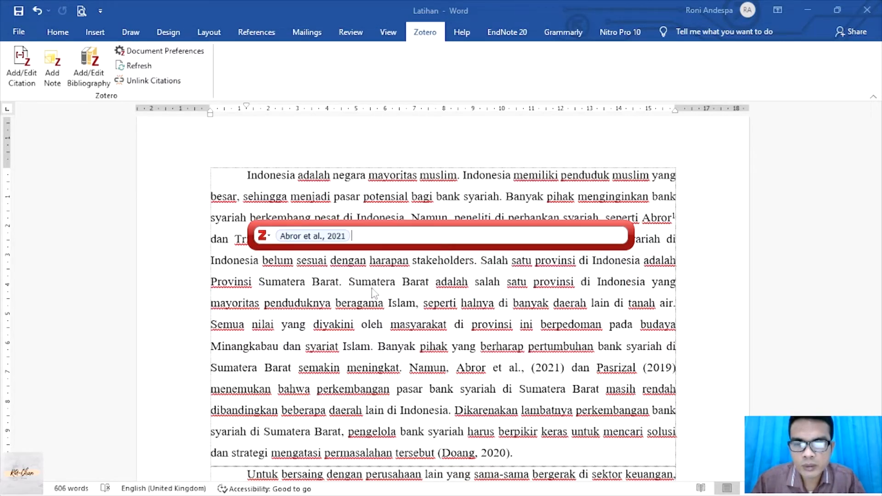
key("Return")
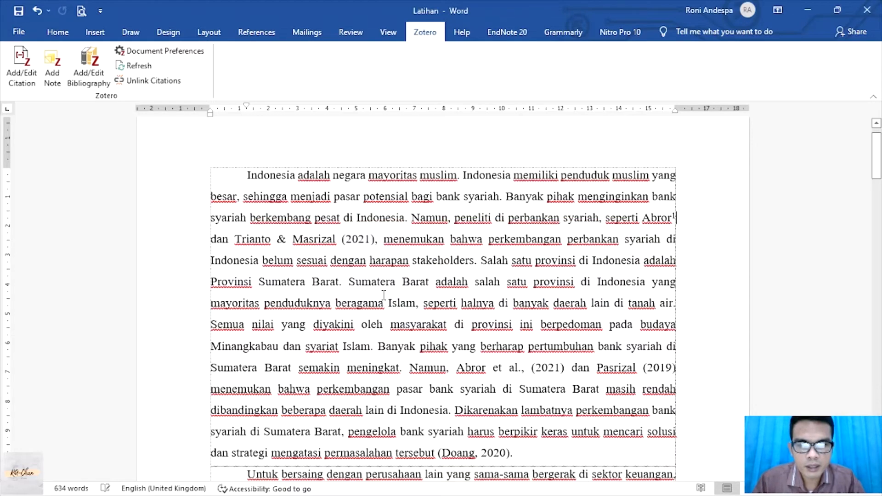
scroll(375, 345, "down", 6)
scroll(375, 344, "down", 3)
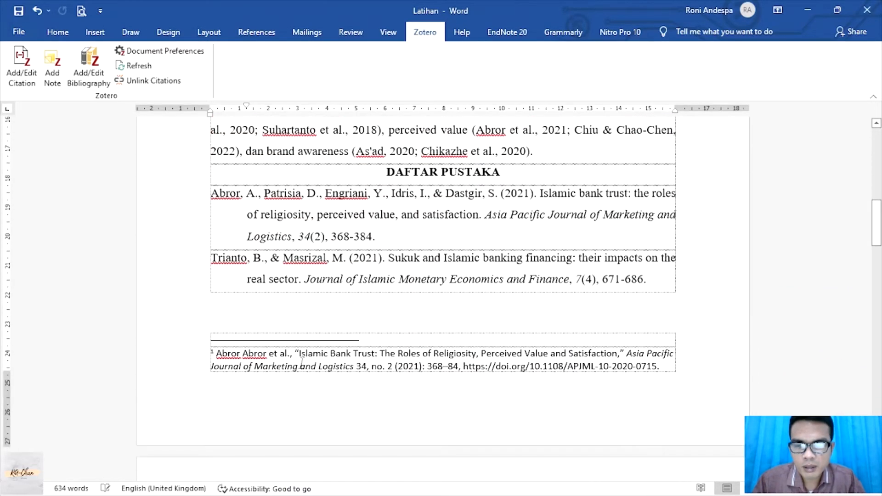
left_click(309, 362)
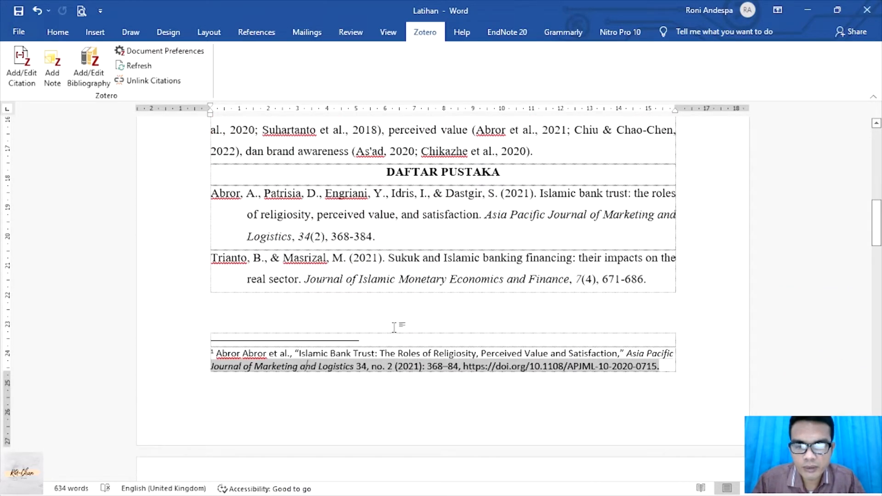
scroll(449, 343, "up", 10)
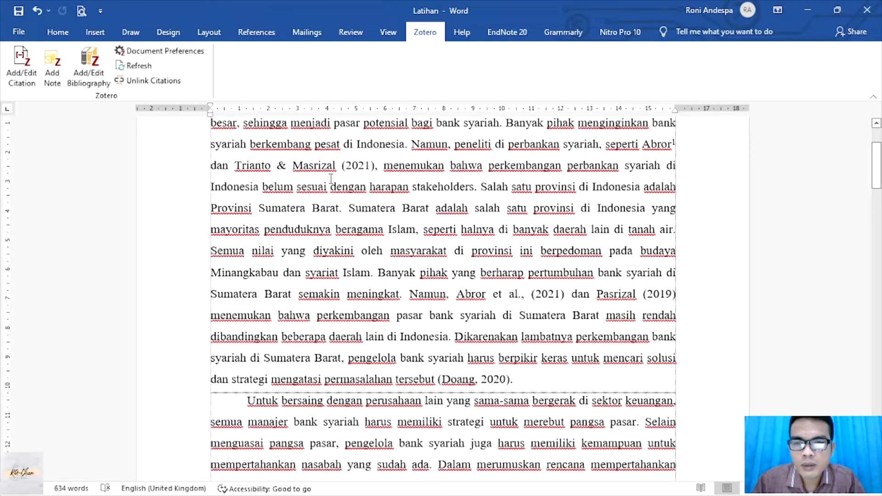
Replace the typed "(2021)" before "menemukan bahwa perkembangan perbankan" in the opening paragraph with a Zotero footnote citing "Sukuk and Islamic Banking Financing"
left_click_drag(342, 169, 379, 171)
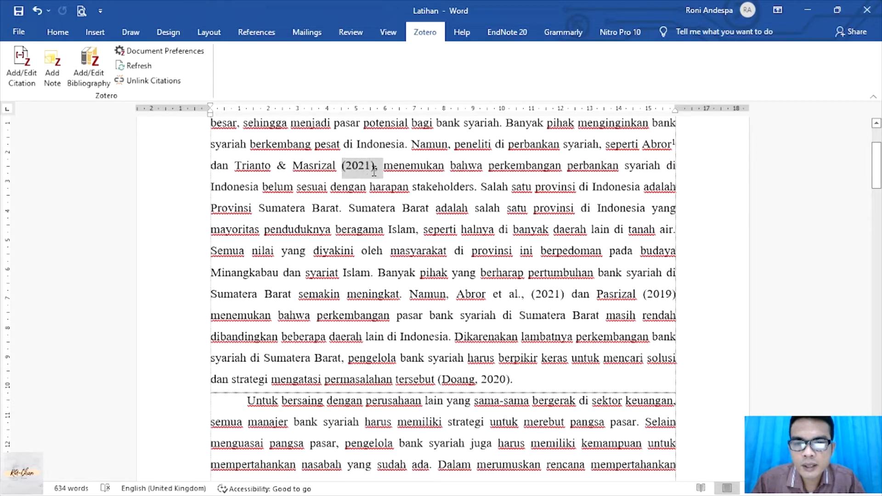
key("shift+Left")
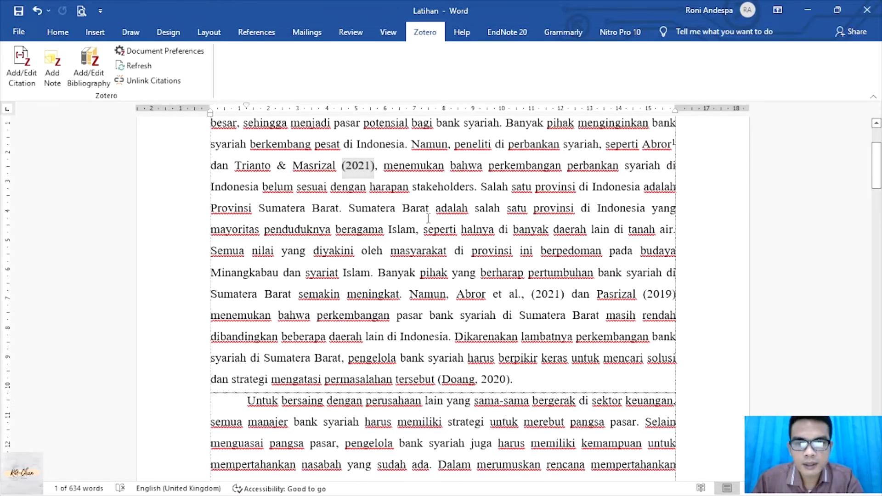
key("Delete")
left_click(21, 67)
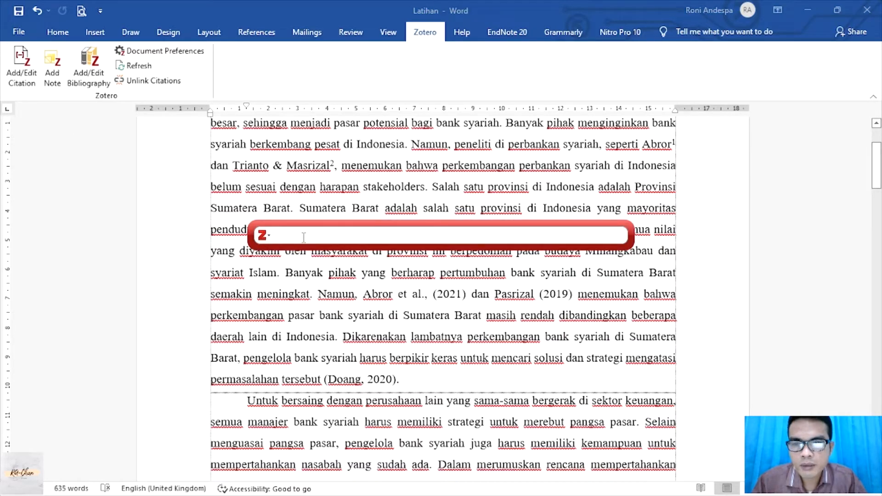
type("trianto")
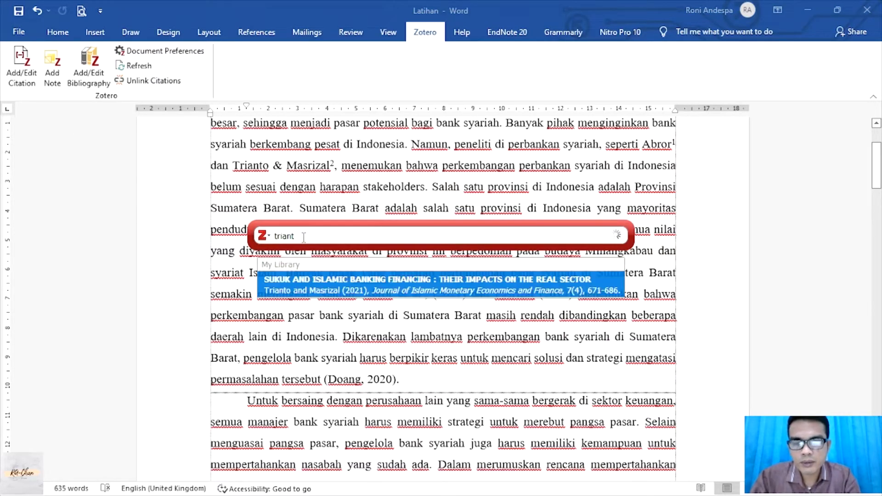
left_click(327, 288)
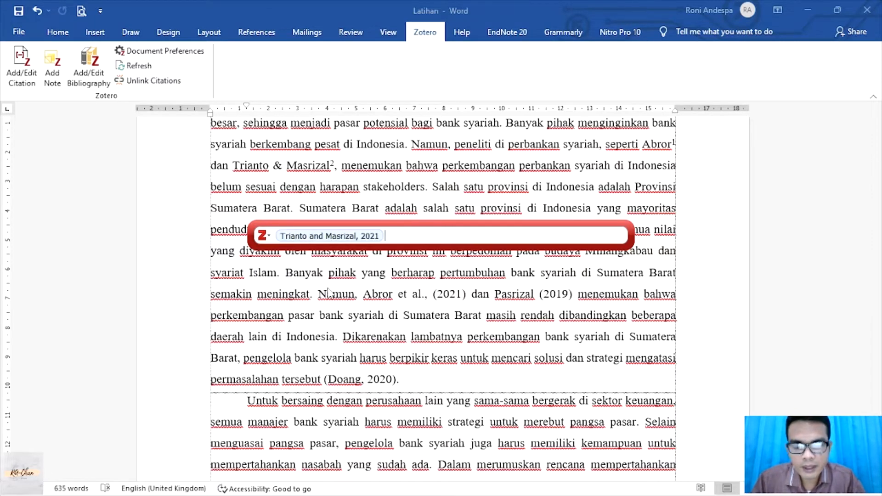
key("Return")
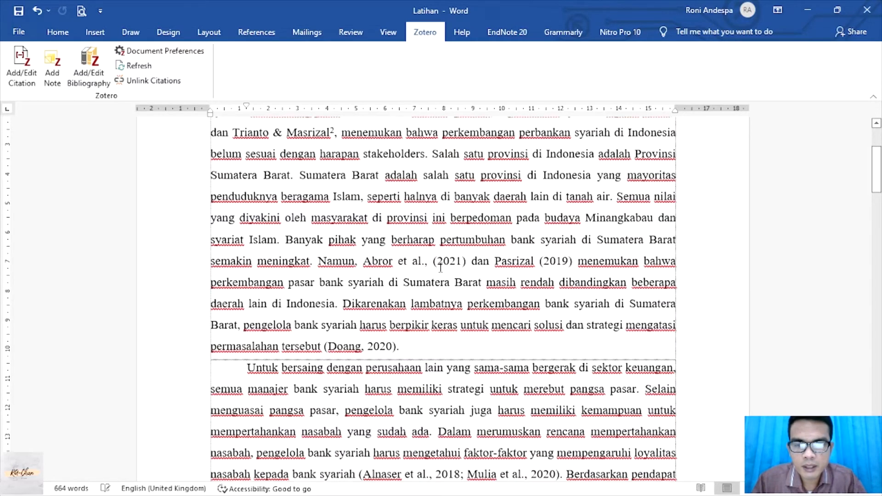
Replace the typed "et al., (2021)" following "semakin meningkat" in the opening paragraph with a Zotero footnote citing "Islamic bank trust"
scroll(440, 267, "down", 1)
scroll(440, 266, "up", 1)
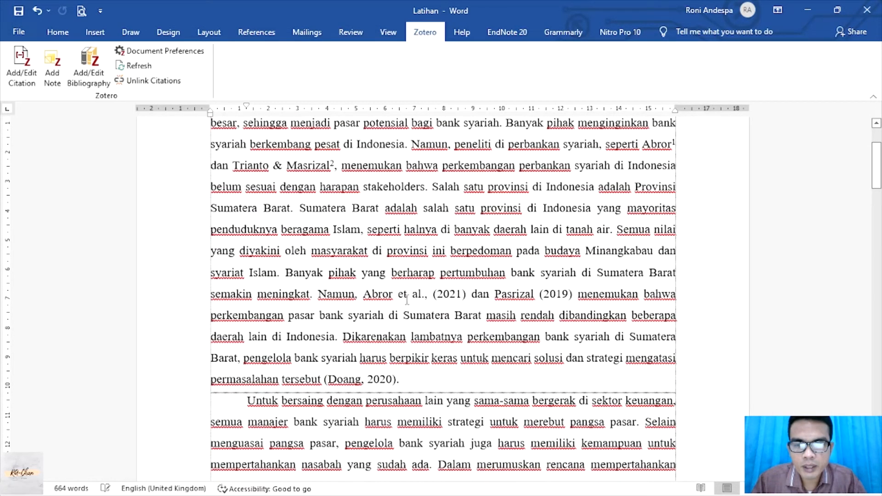
left_click_drag(397, 298, 466, 297)
key("BackSpace")
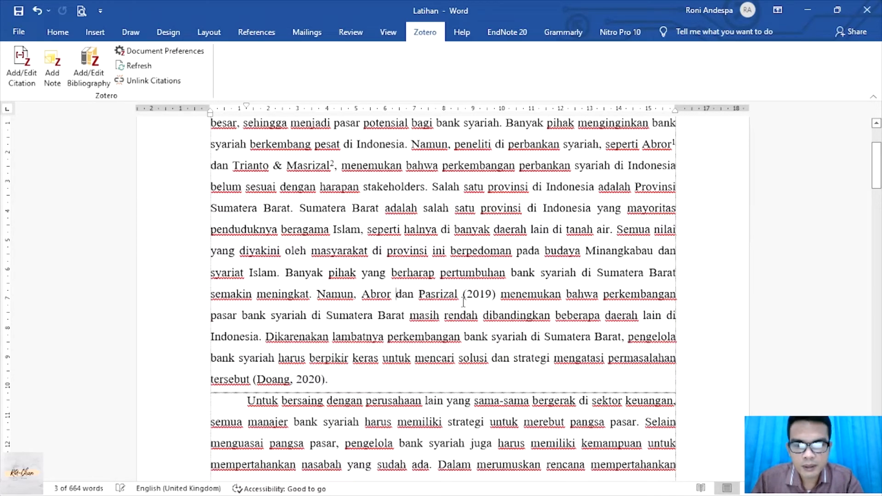
key("BackSpace")
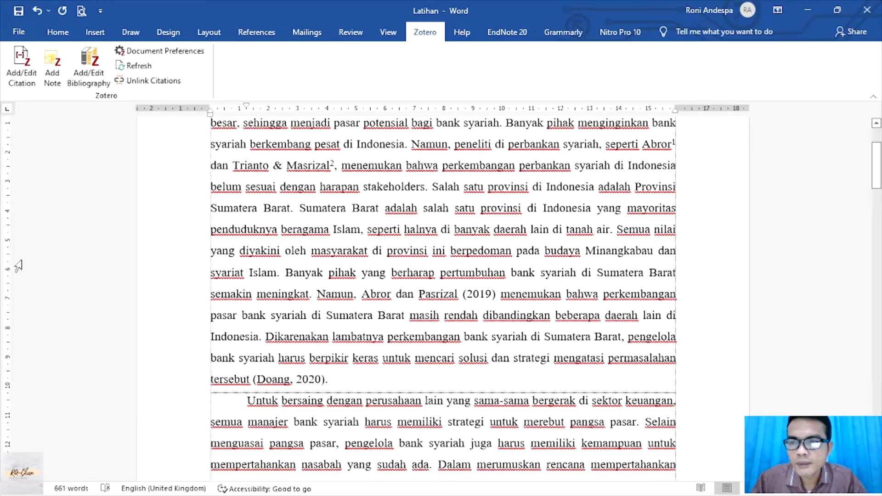
left_click(23, 86)
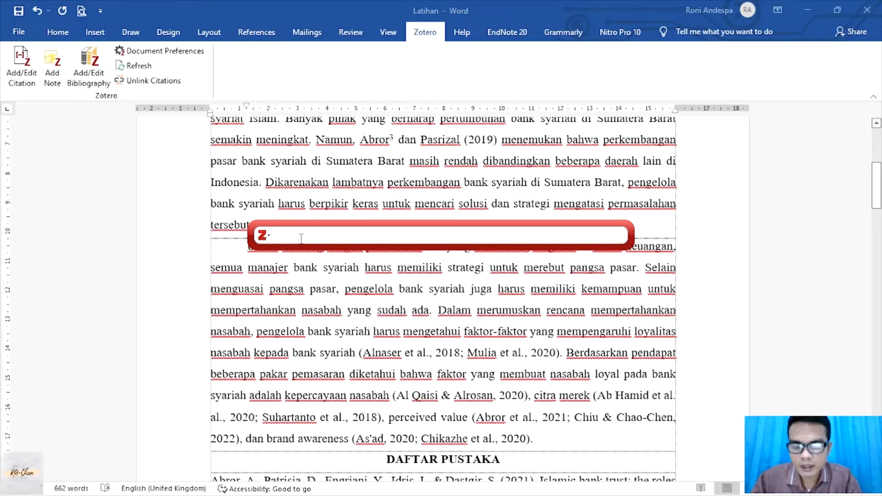
type("abror")
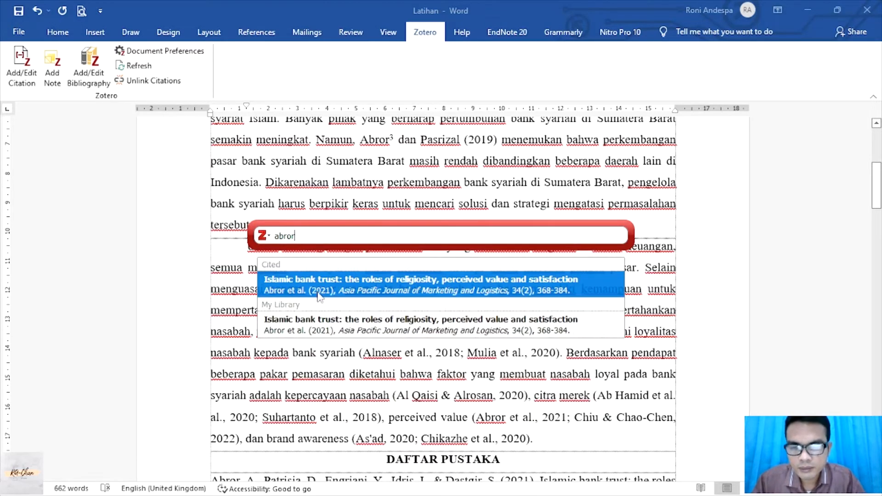
left_click(330, 294)
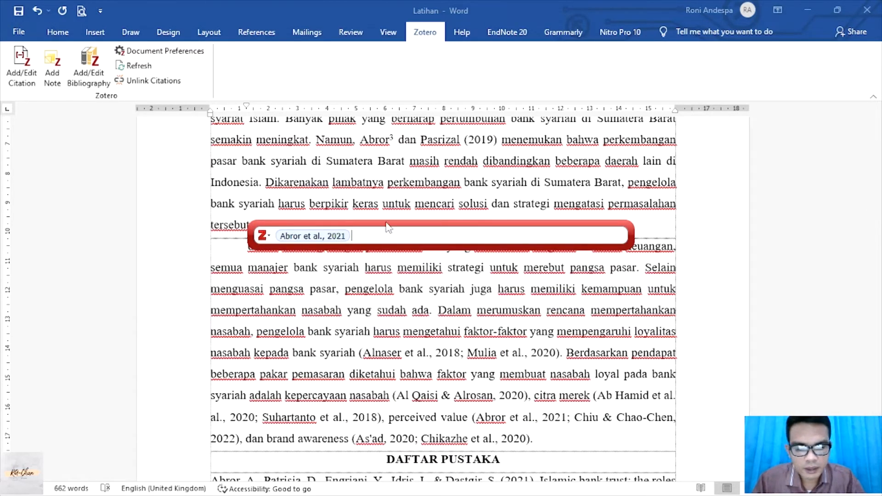
key("Return")
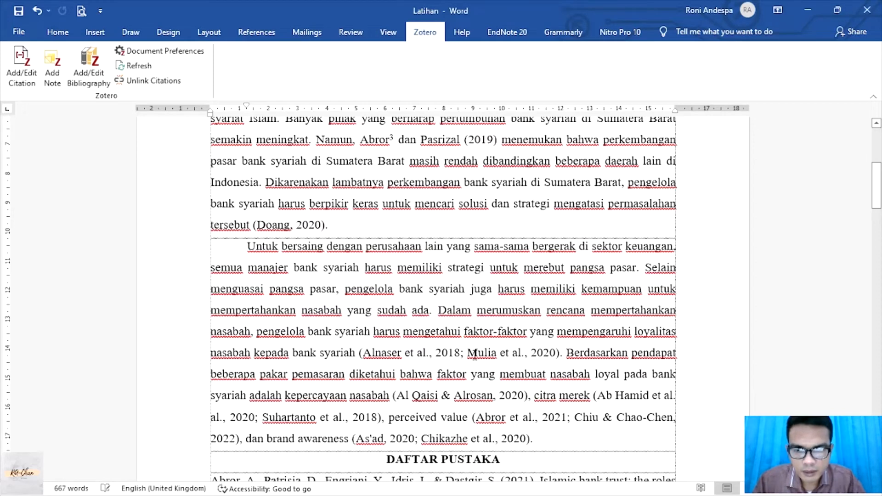
Replace the typed "(2019)" with a Zotero footnote citing "Marketing Strategy Factors In Decision of Sharia Bank Customers In West Sumatera"
scroll(475, 346, "up", 2)
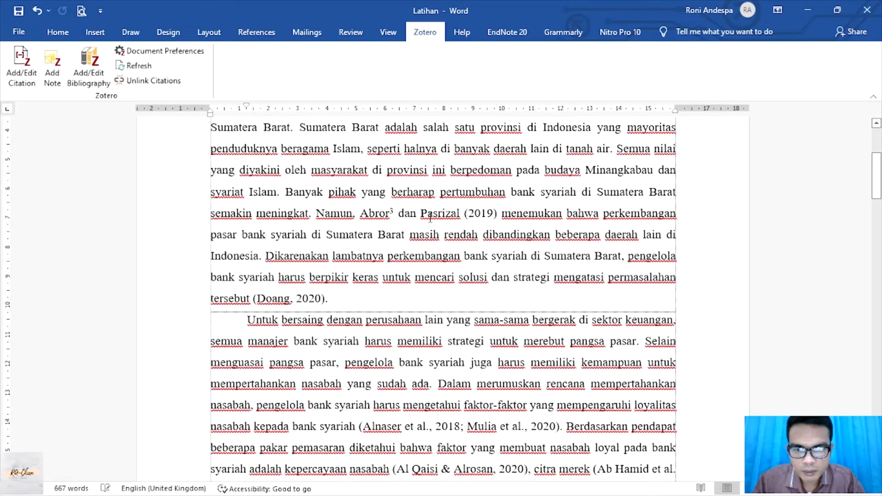
left_click_drag(421, 214, 499, 218)
key("Right")
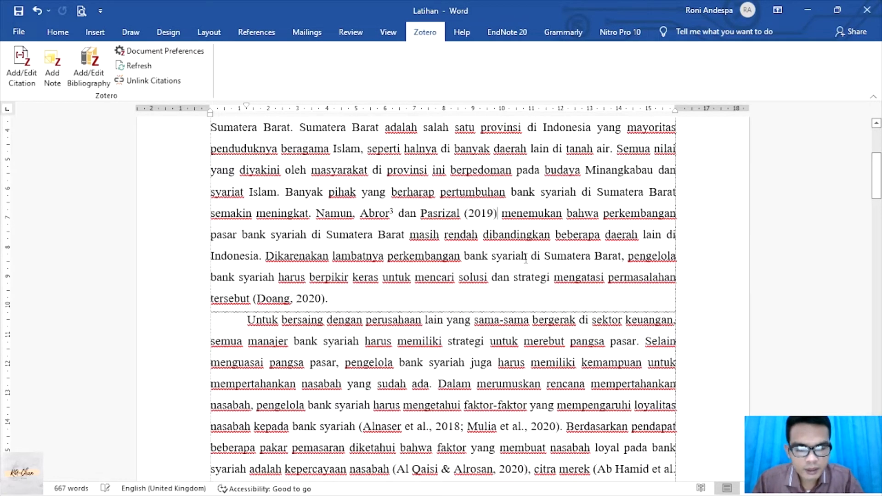
key("BackSpace")
key("BackSpace")
key("BackSpace")
key("BackSpace")
key("BackSpace")
key("BackSpace")
key("BackSpace")
key("BackSpace")
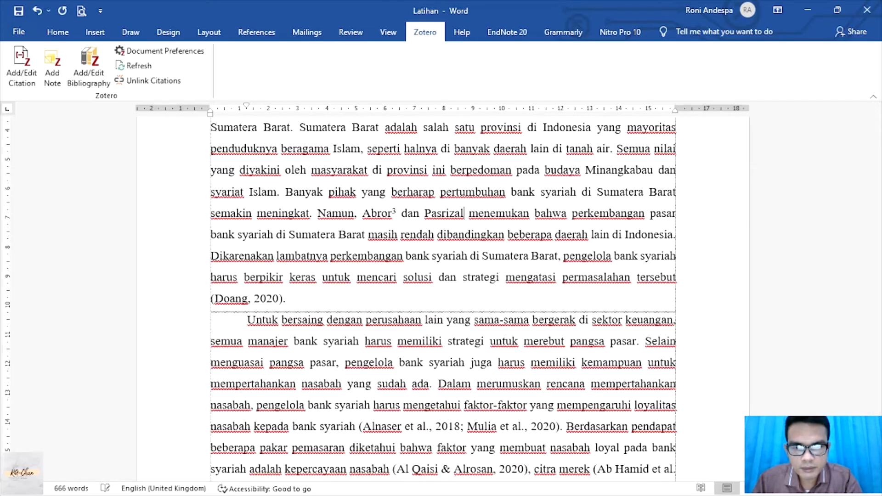
left_click(22, 65)
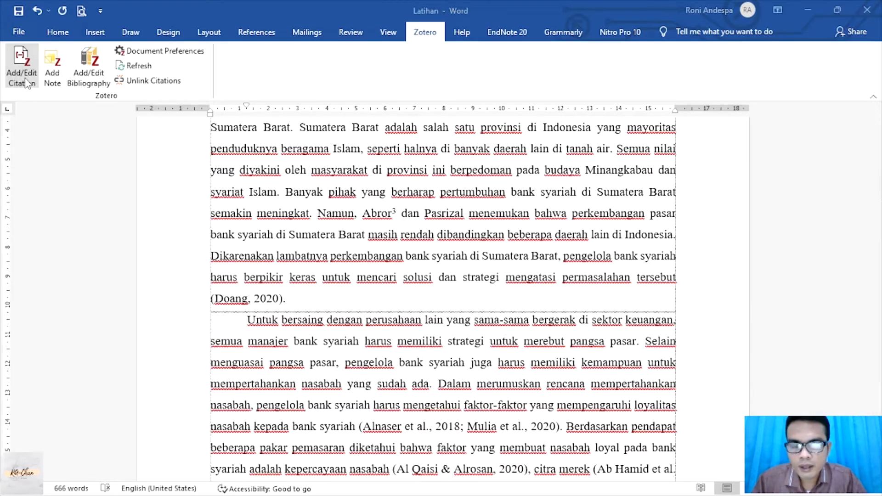
type("pa")
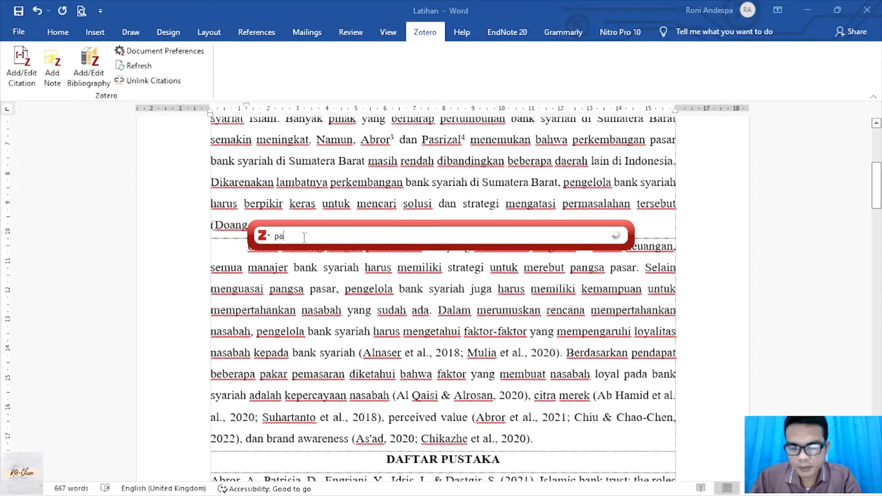
type("sri")
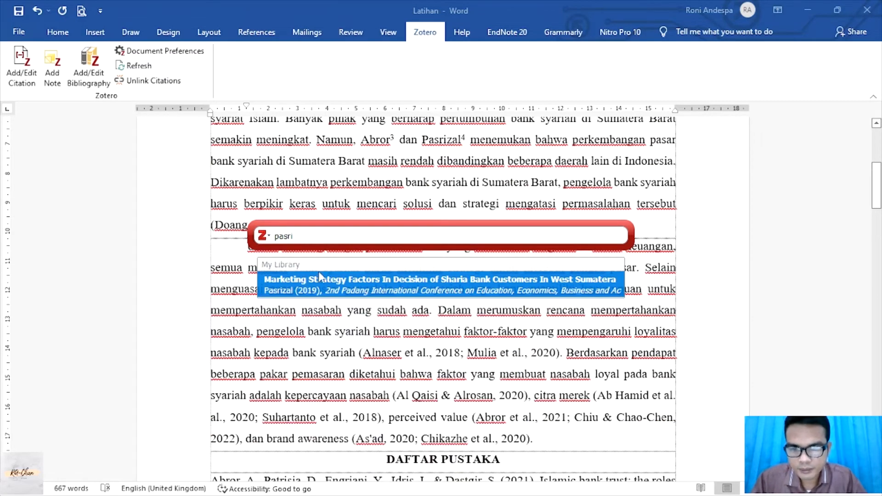
left_click(332, 285)
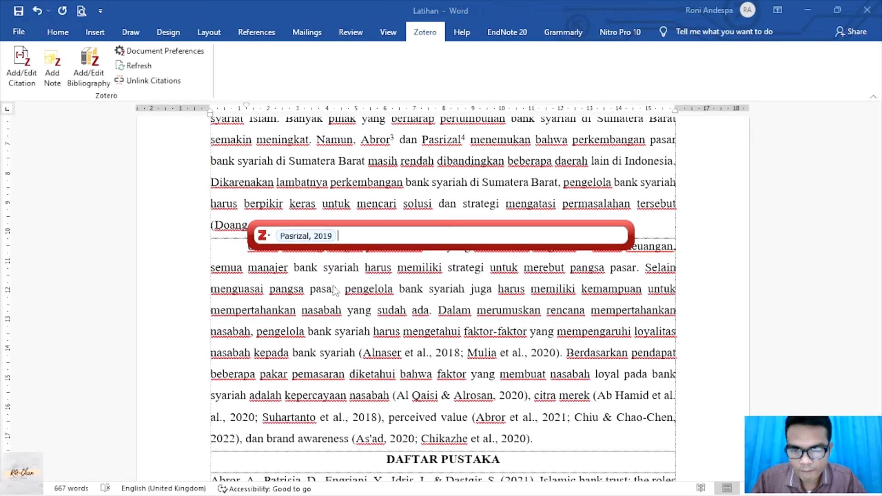
key("Return")
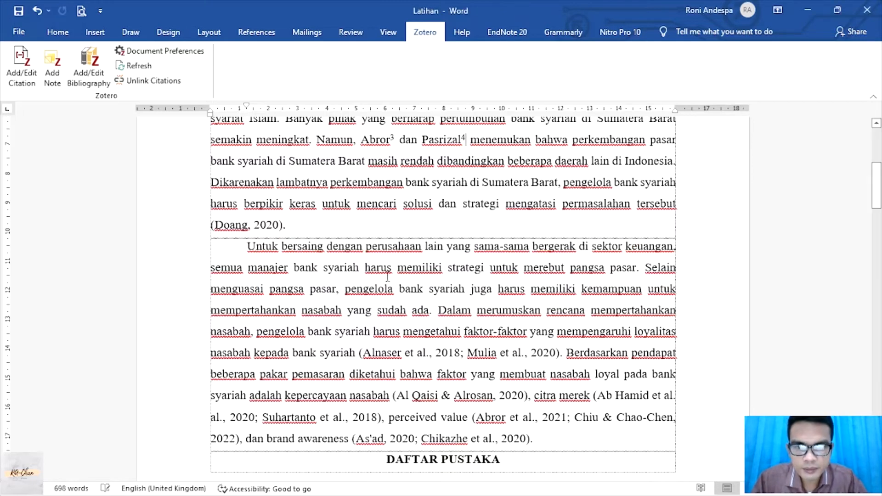
Replace the parenthesised 2020 citation ending the opening paragraph with a period and a Zotero footnote citing "Loyalitas nasabah bank syariah di Indonesia", chosen in Classic View
scroll(521, 210, "up", 2)
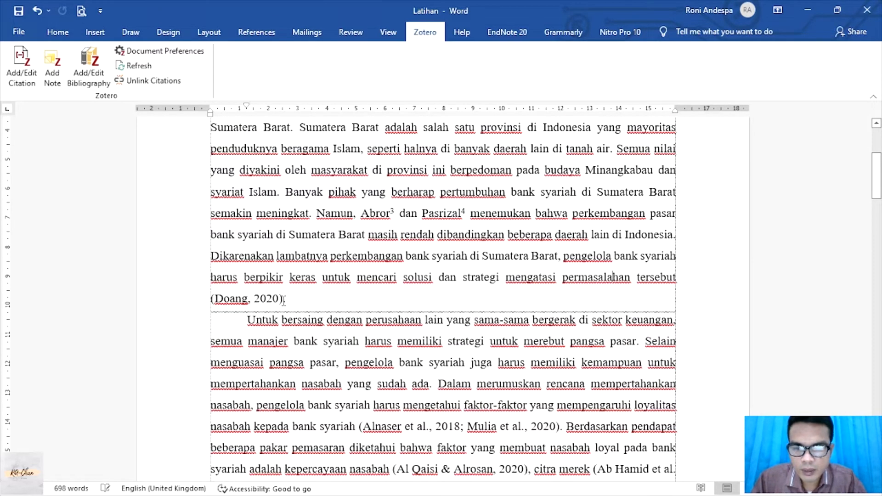
left_click_drag(283, 301, 214, 300)
key("BackSpace")
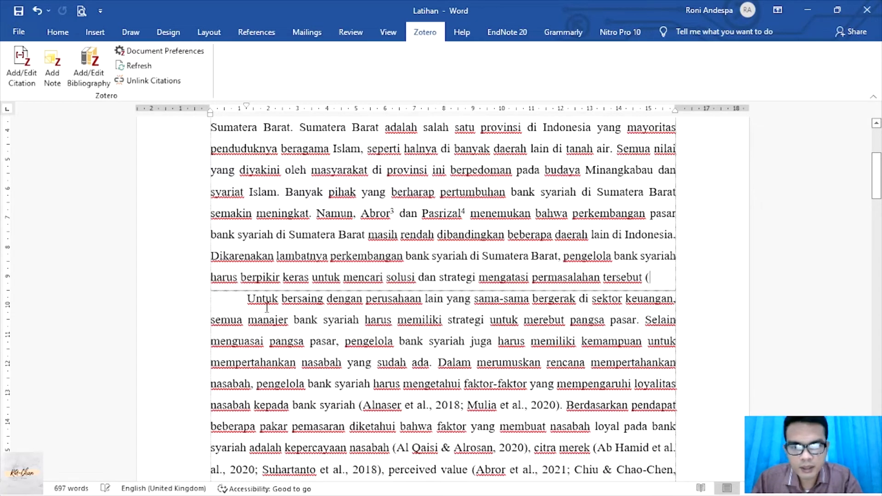
key("BackSpace")
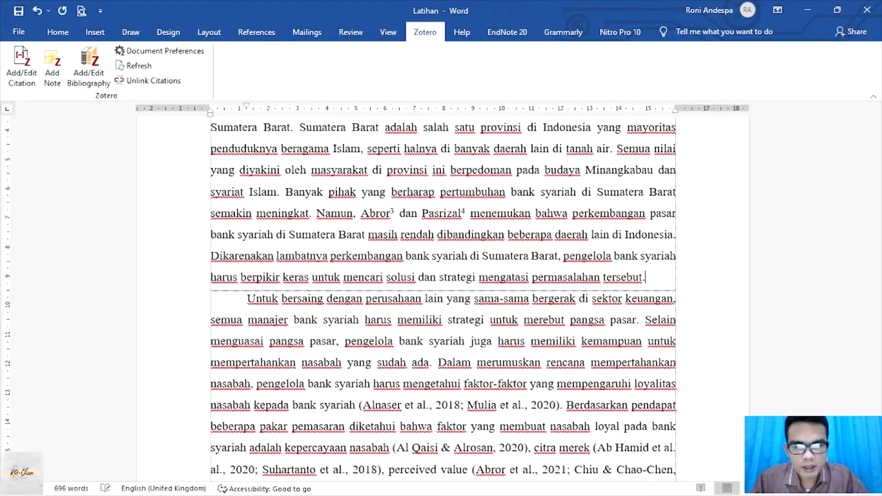
left_click(21, 77)
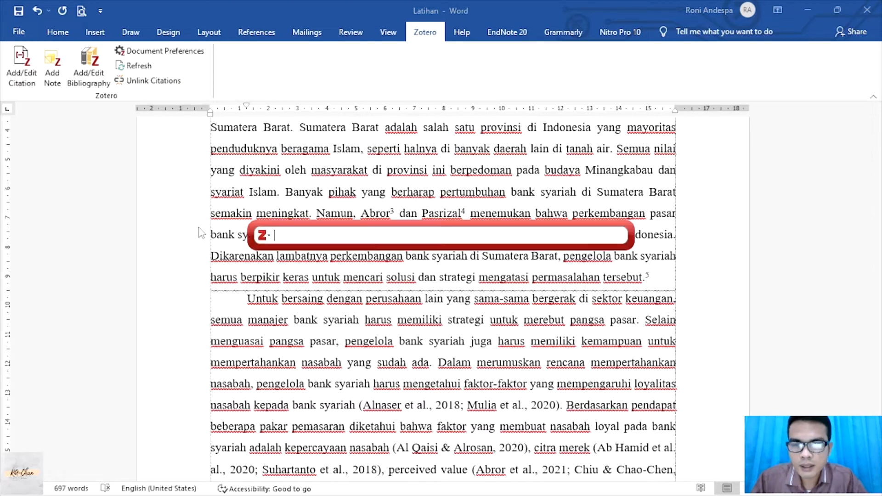
left_click(265, 236)
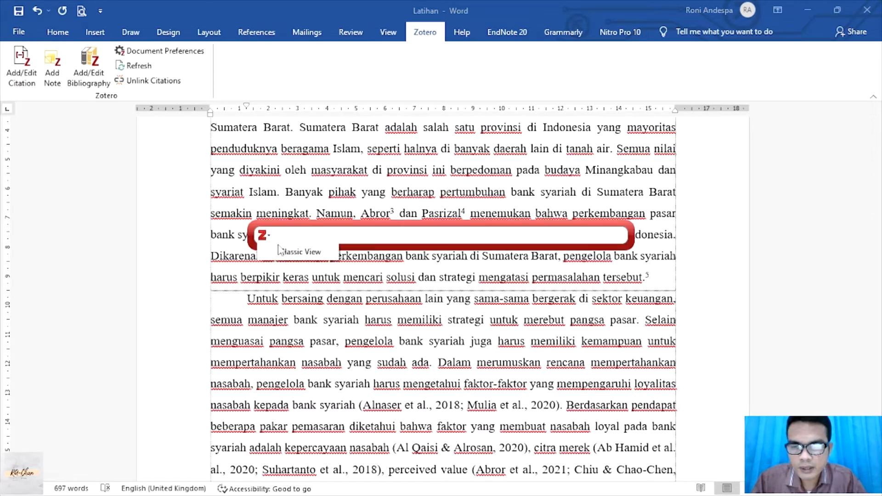
left_click(279, 251)
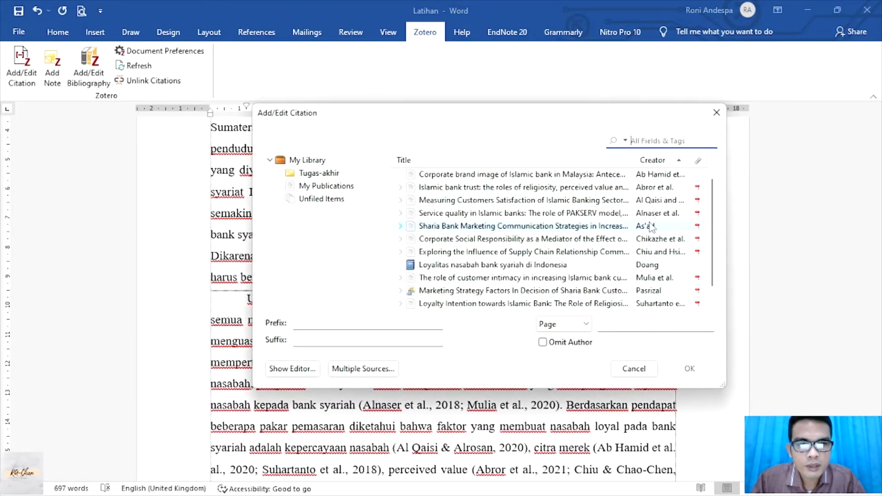
left_click(656, 267)
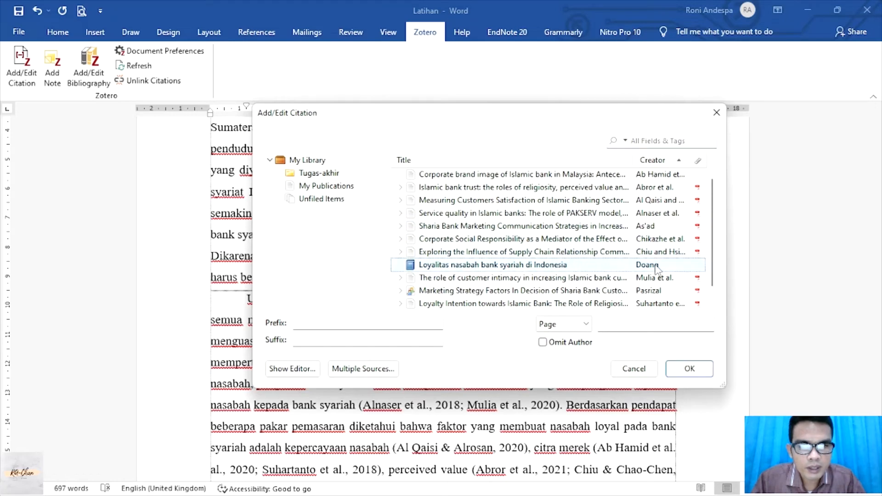
left_click(689, 368)
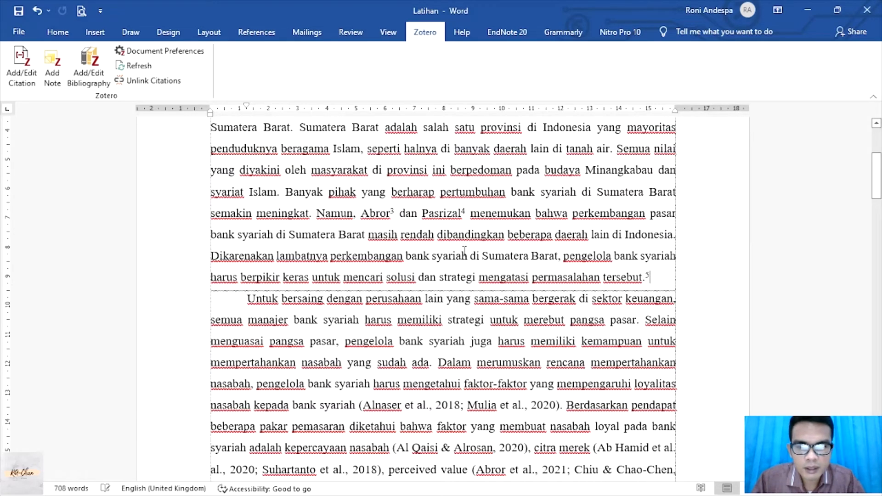
Delete the typed parenthesised double citation after "nasabah kepada bank syariah" in the second paragraph, keeping the period
scroll(464, 251, "down", 3)
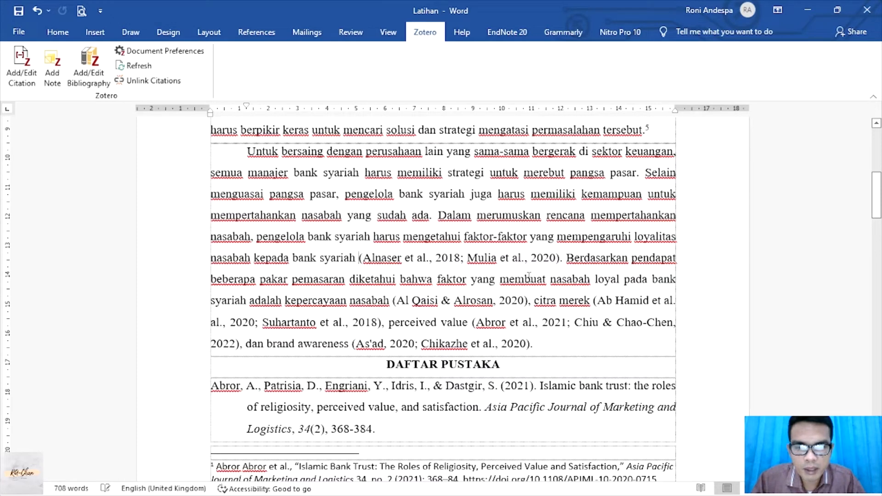
scroll(554, 267, "up", 1)
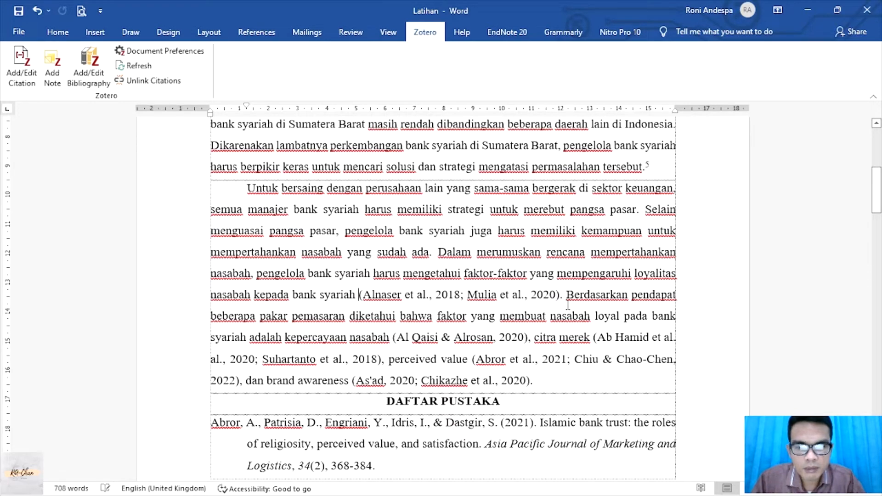
left_click(559, 294, "shift")
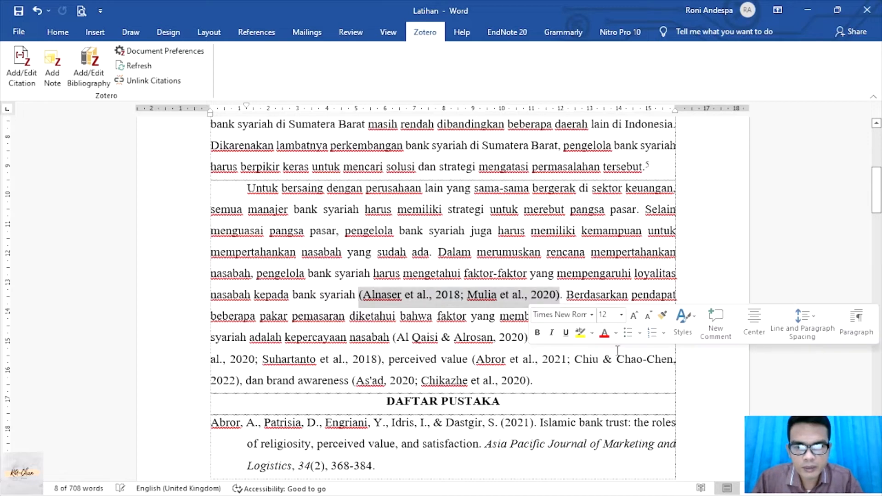
key("Delete")
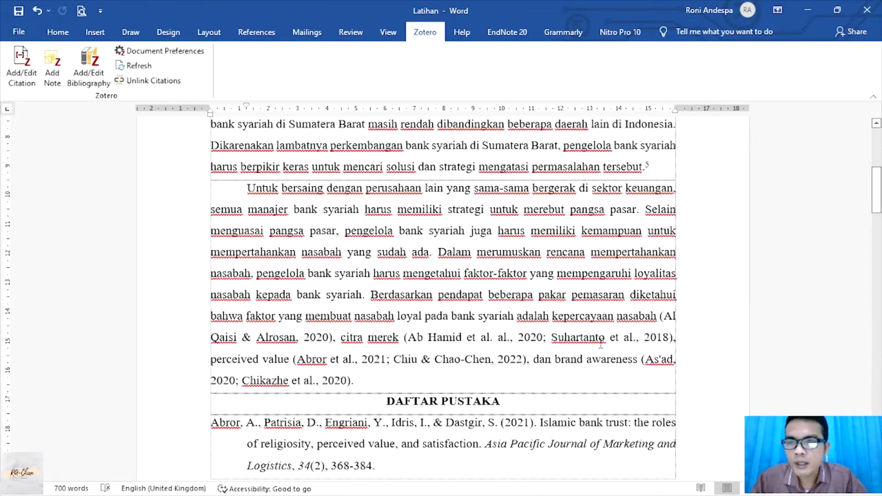
left_click(23, 88)
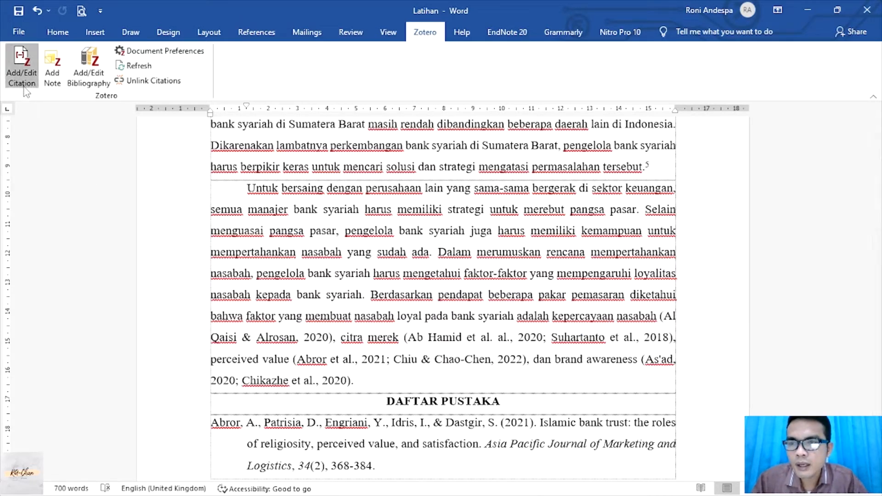
left_click(268, 239)
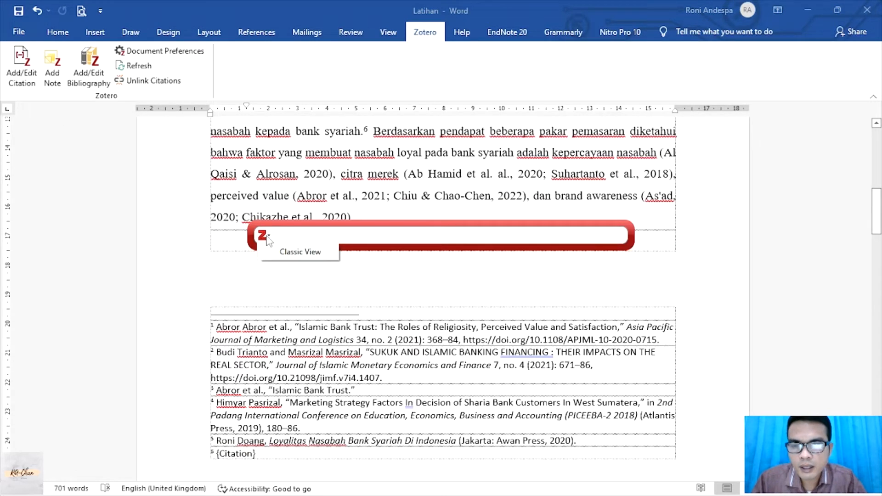
left_click(312, 253)
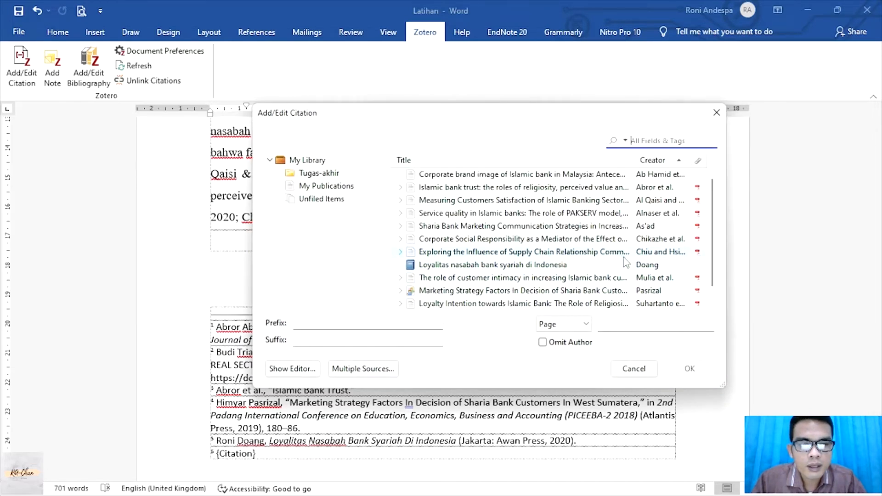
left_click(634, 368)
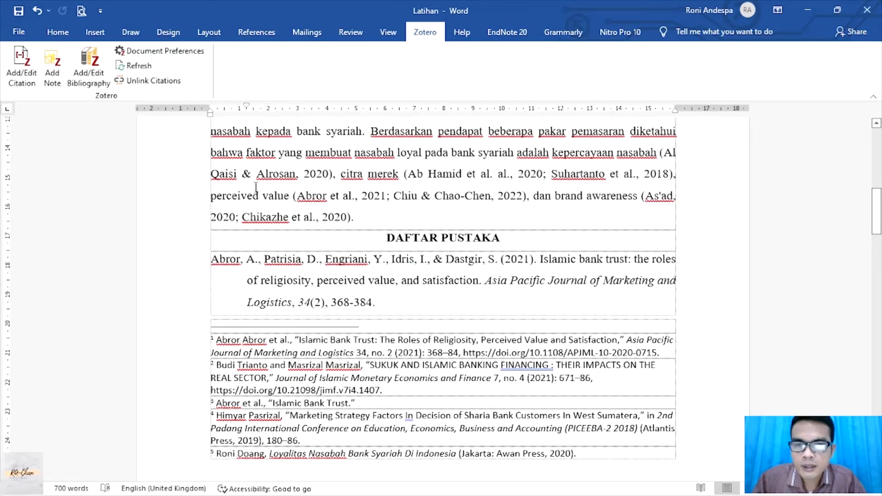
Start a multiple-source Zotero footnote after "nasabah kepada bank syariah." in Classic View and add "Service quality in Islamic banks" as its first source
left_click(22, 67)
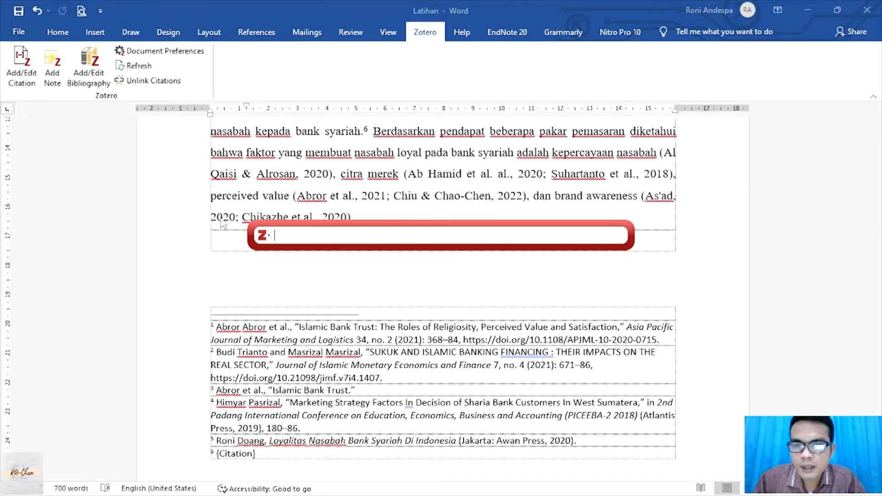
left_click(266, 239)
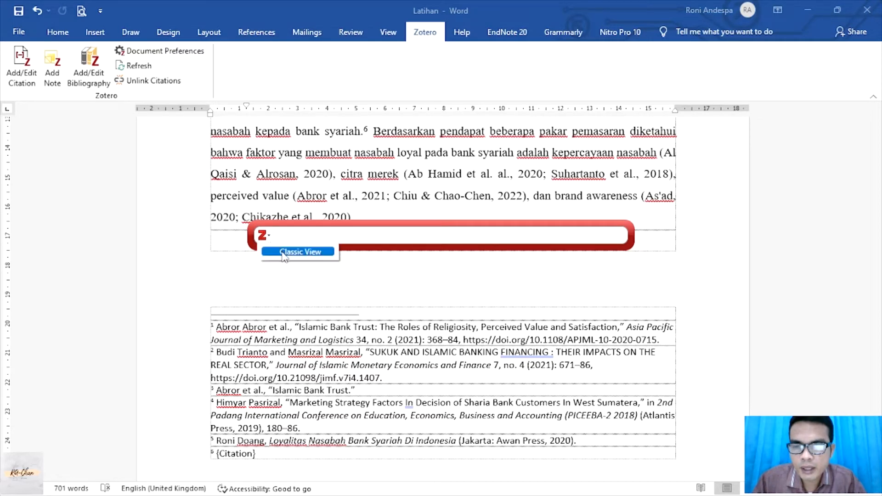
left_click(283, 252)
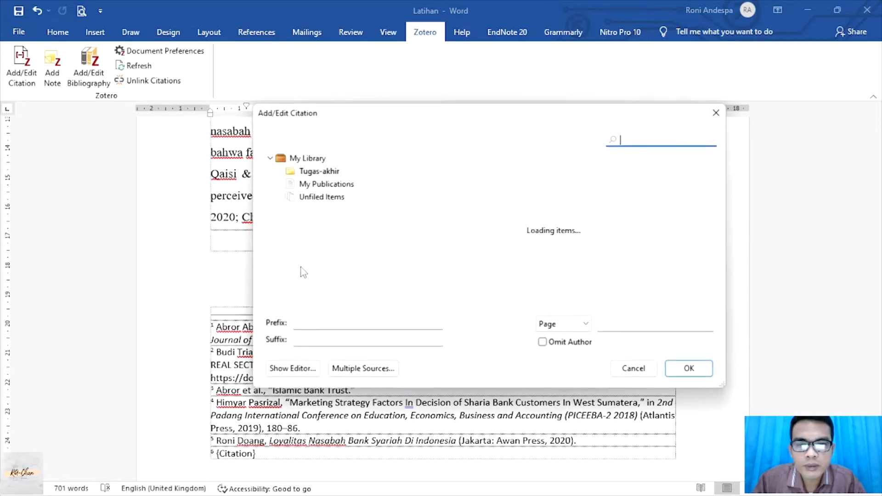
left_click(371, 368)
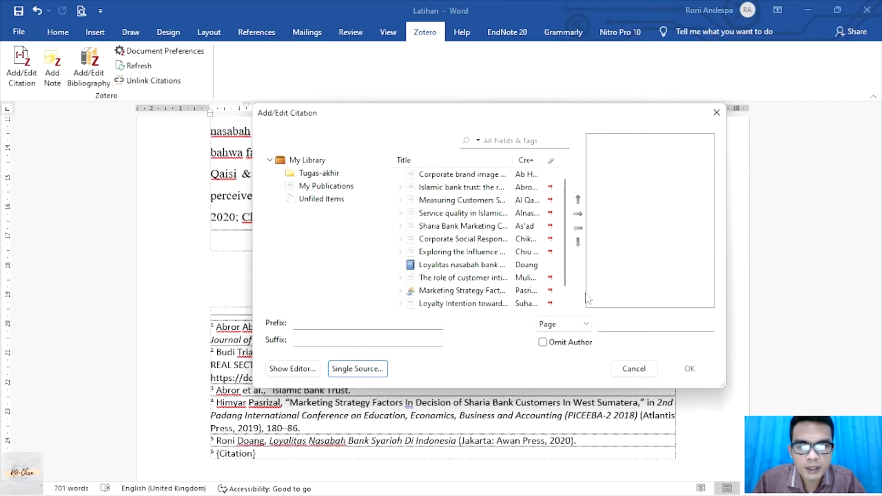
left_click(374, 373)
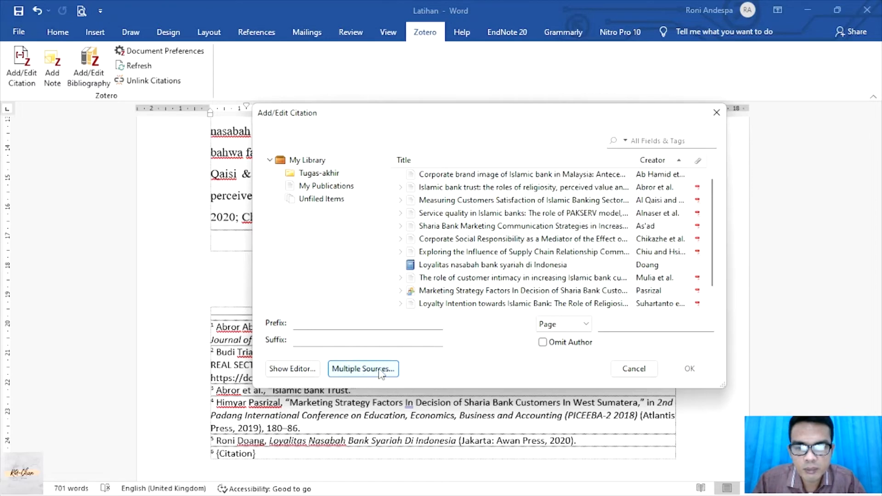
left_click(381, 371)
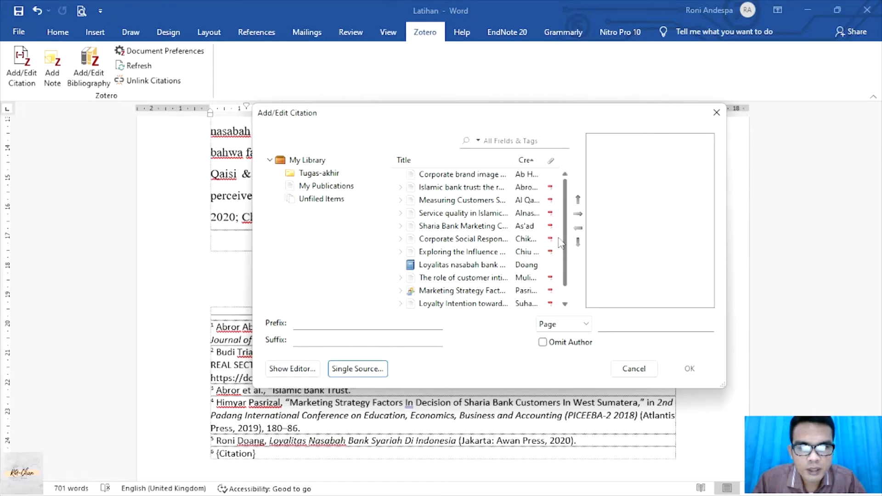
left_click(532, 214)
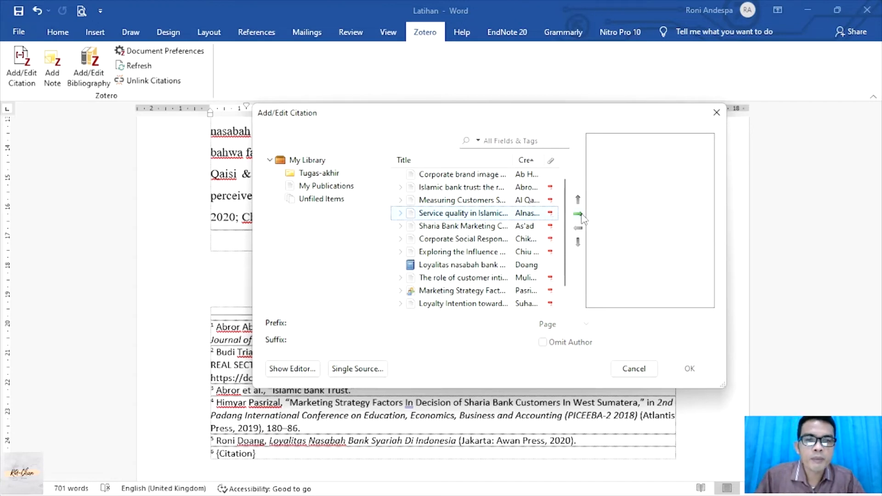
left_click(578, 215)
Find "The role of customer intimacy" by its author's surname, add it as the second source, and insert the footnote
scroll(539, 248, "down", 1)
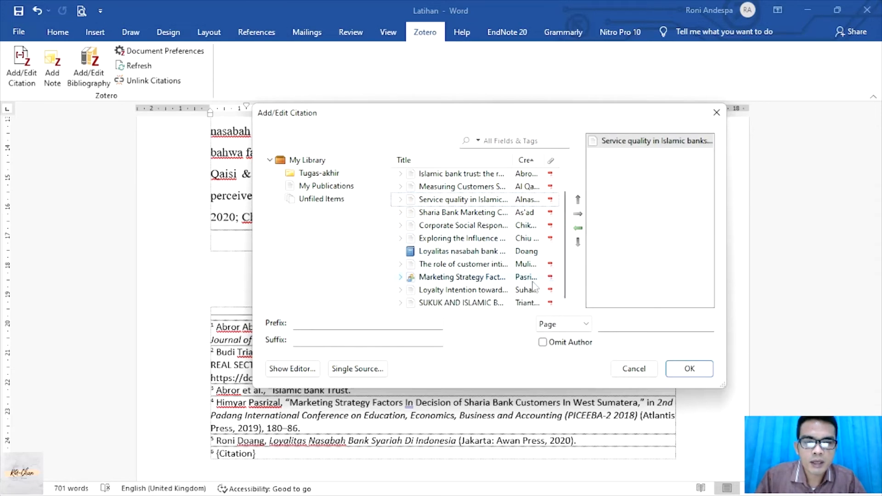
left_click(533, 265)
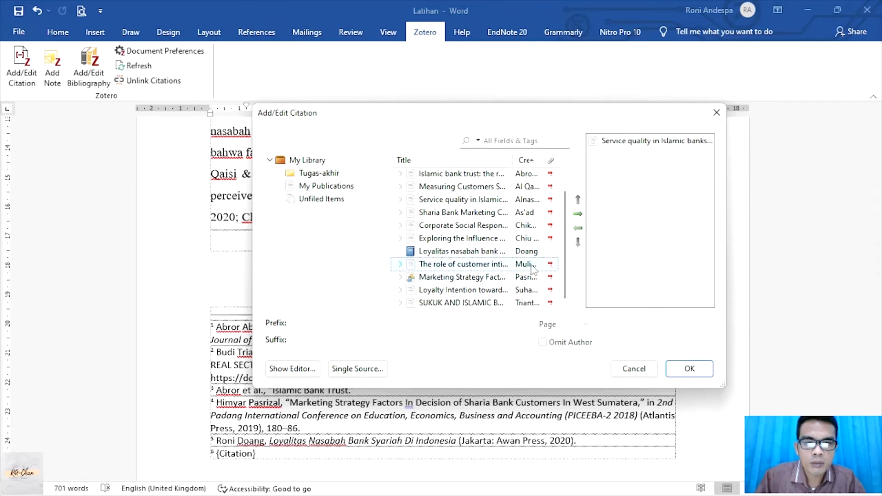
left_click(517, 140)
type("mulia")
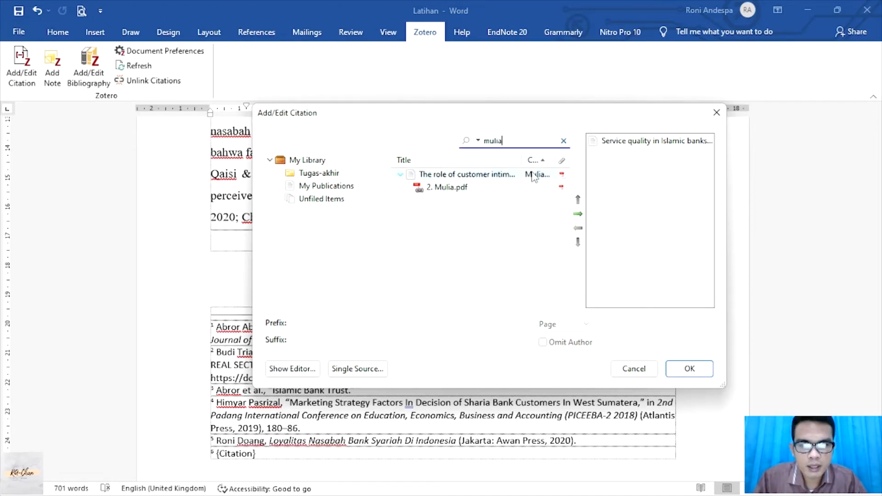
left_click(578, 215)
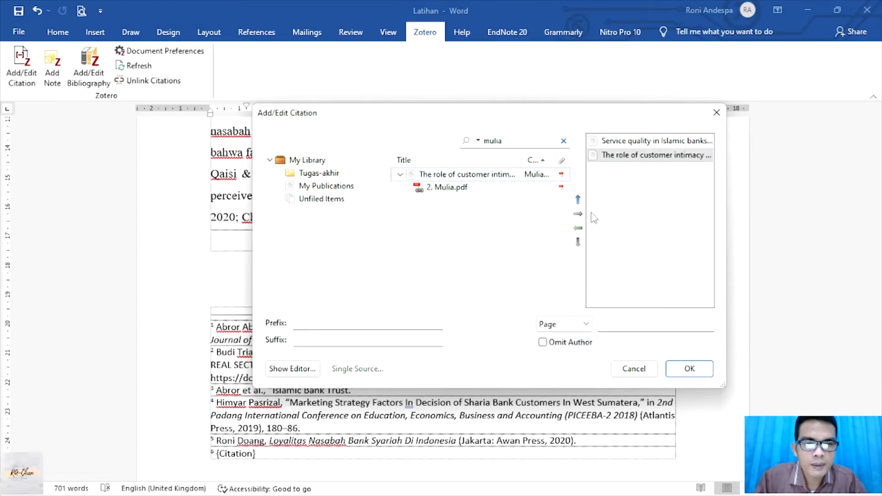
left_click(688, 369)
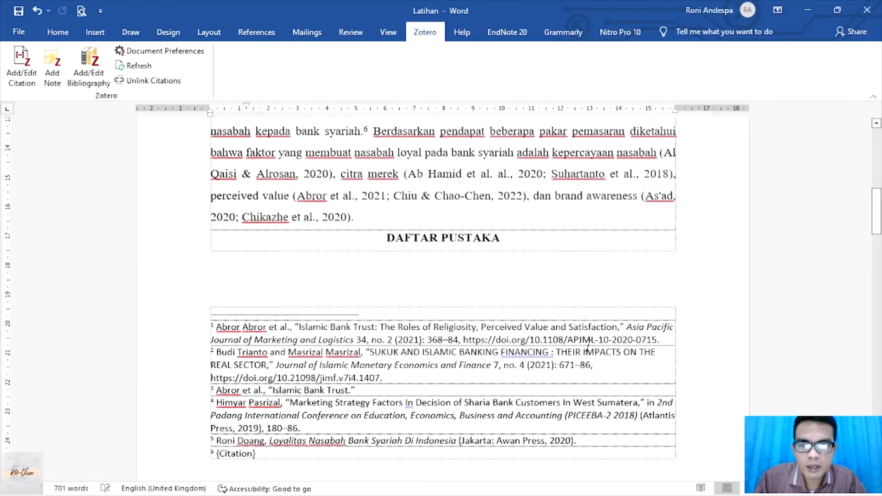
scroll(584, 335, "up", 3)
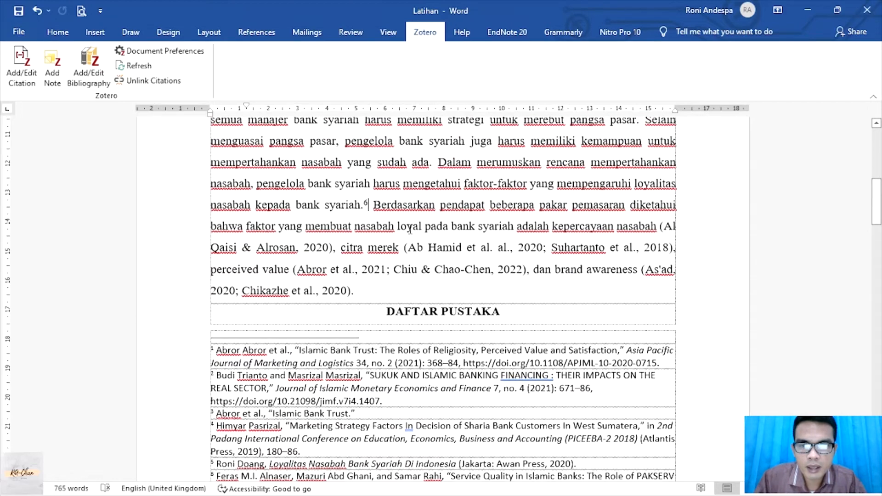
scroll(349, 290, "down", 3)
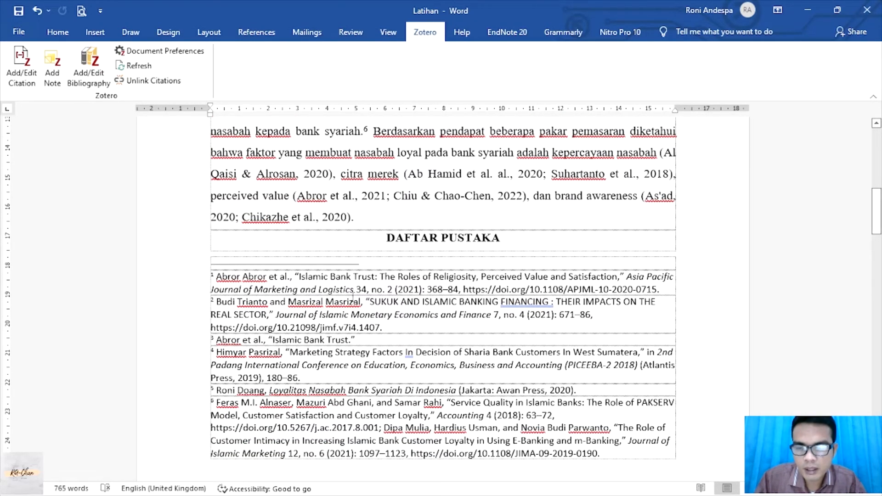
Replace the typed 2020 citation after "kepercayaan nasabah" with a Zotero footnote citing "Measuring Customers Satisfaction of Islamic Banking Sector in Jordan"
scroll(387, 265, "up", 3)
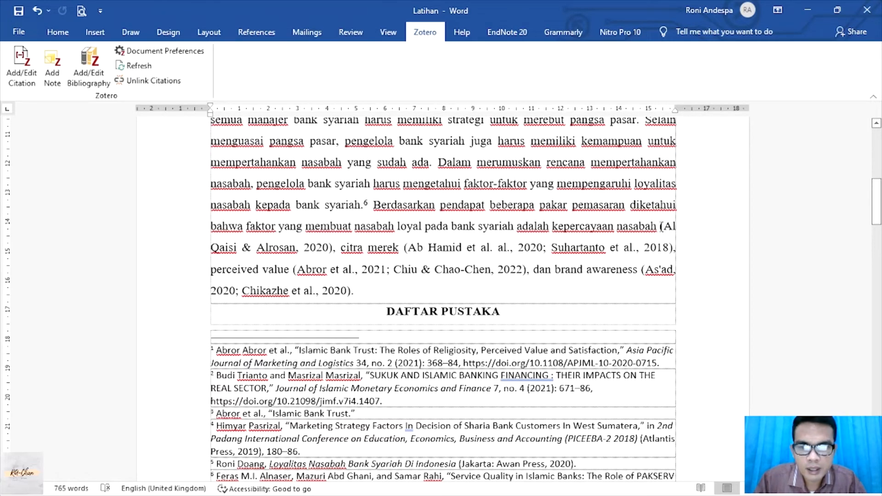
left_click(662, 226)
left_click(335, 248, "shift")
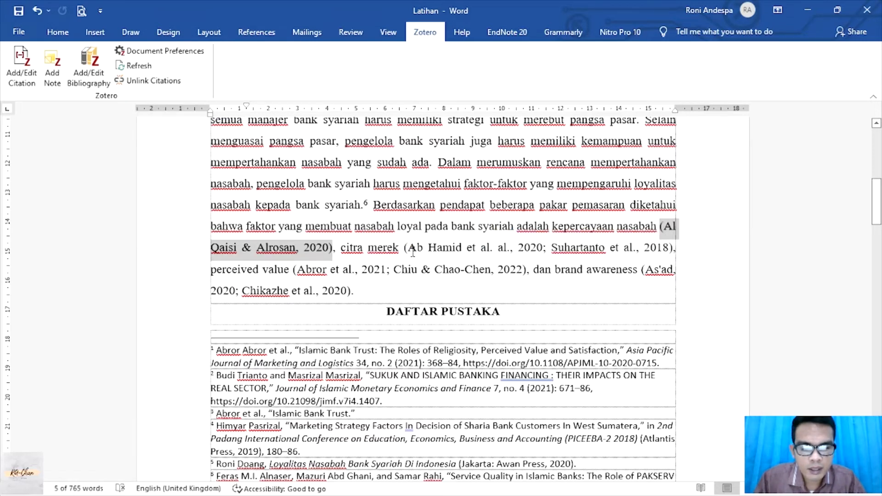
key("Delete")
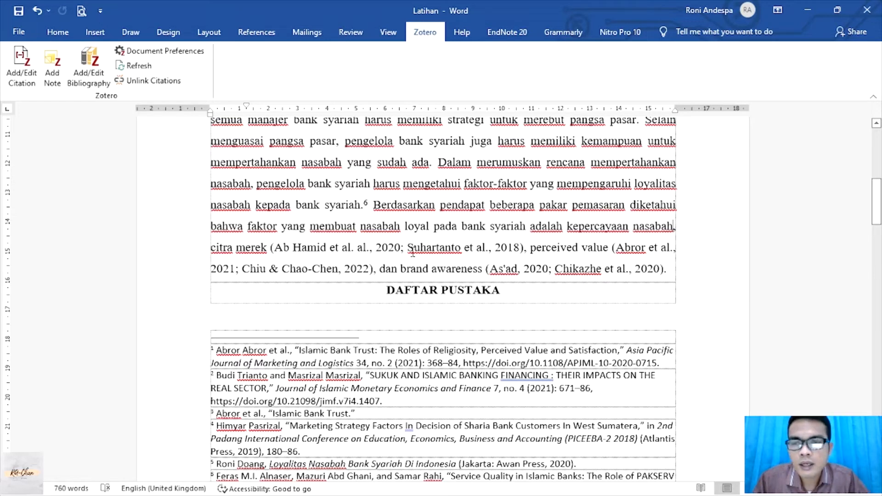
left_click(21, 64)
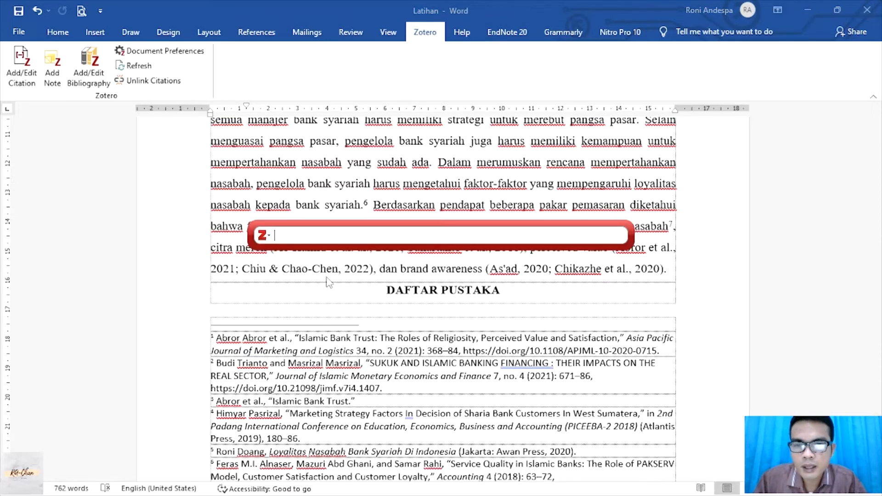
type("al")
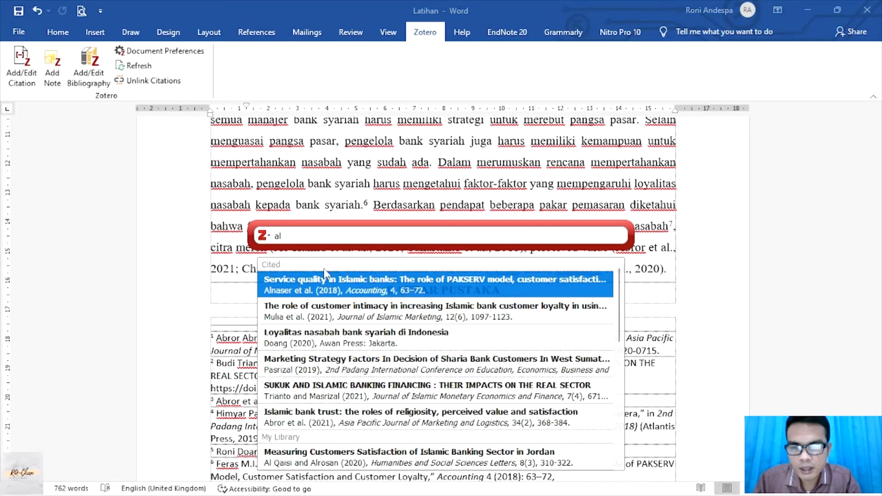
type(" q")
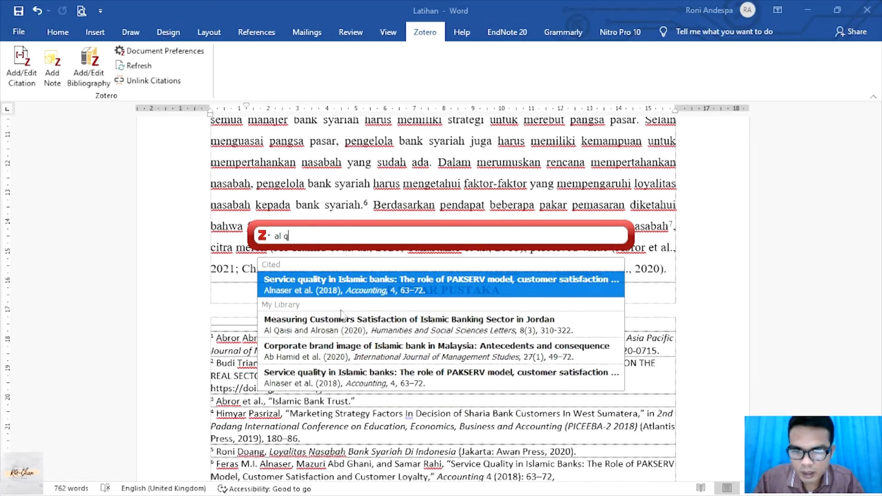
left_click(351, 331)
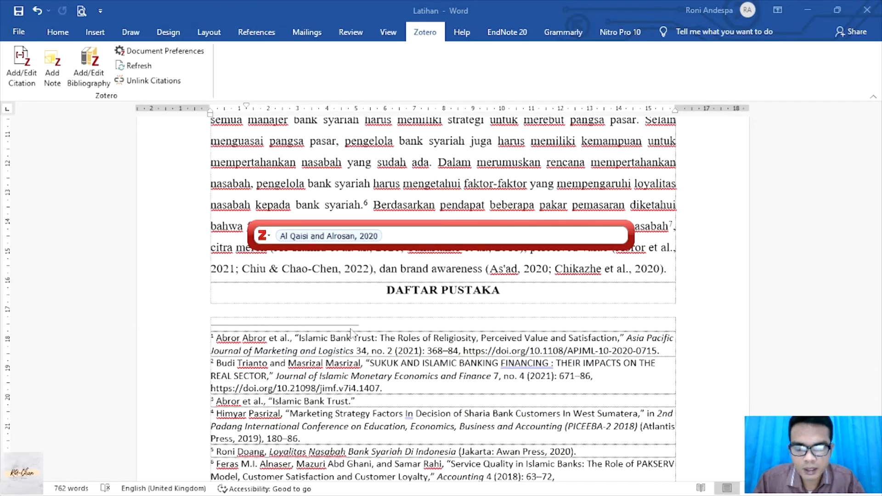
key("Return")
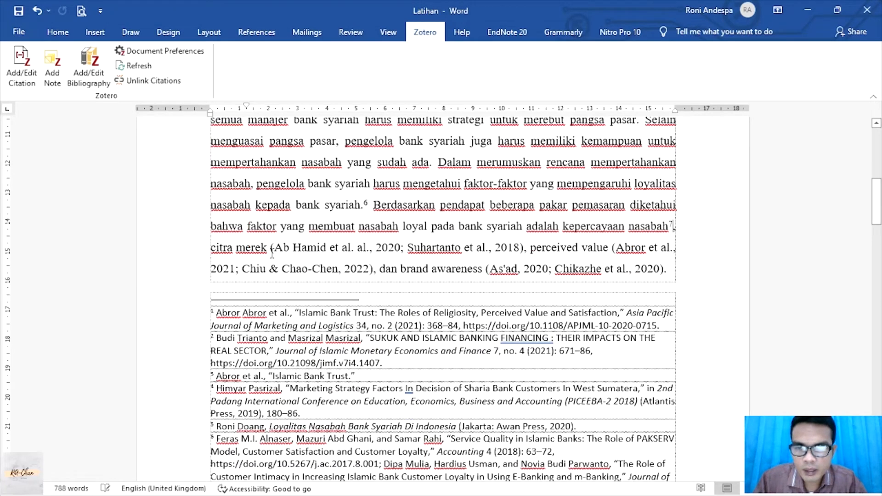
Delete the typed double citation after "citra merek" and start a multiple-source Zotero footnote there in Classic View
left_click_drag(272, 251, 524, 253)
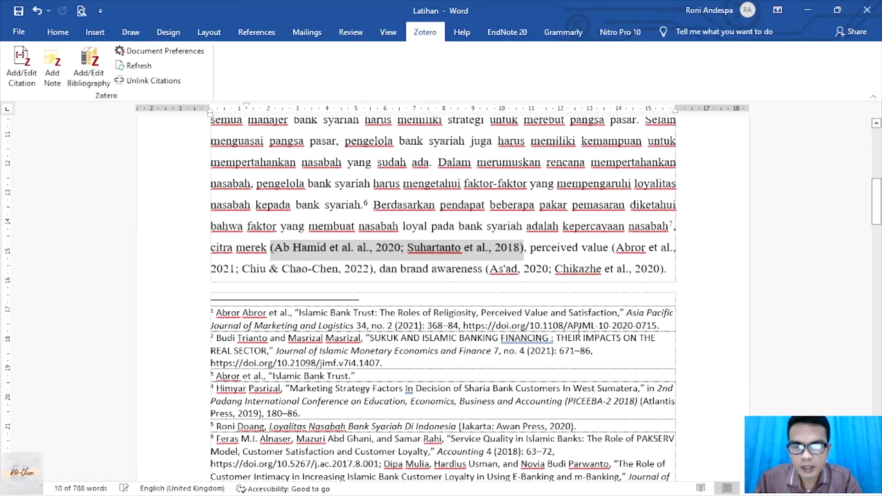
key("Delete")
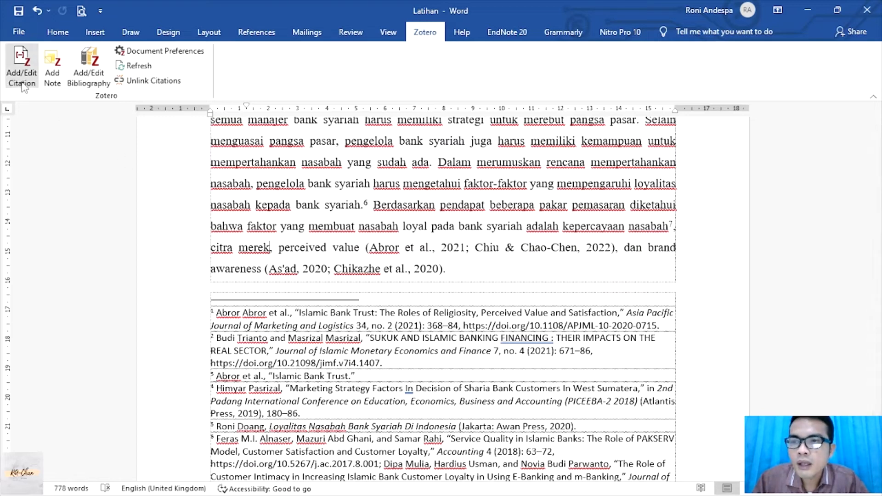
left_click(22, 64)
left_click(269, 235)
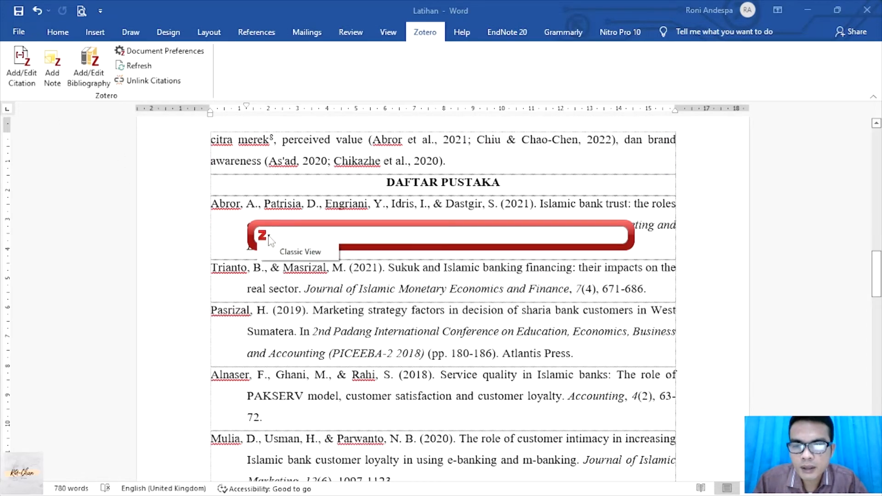
left_click(296, 253)
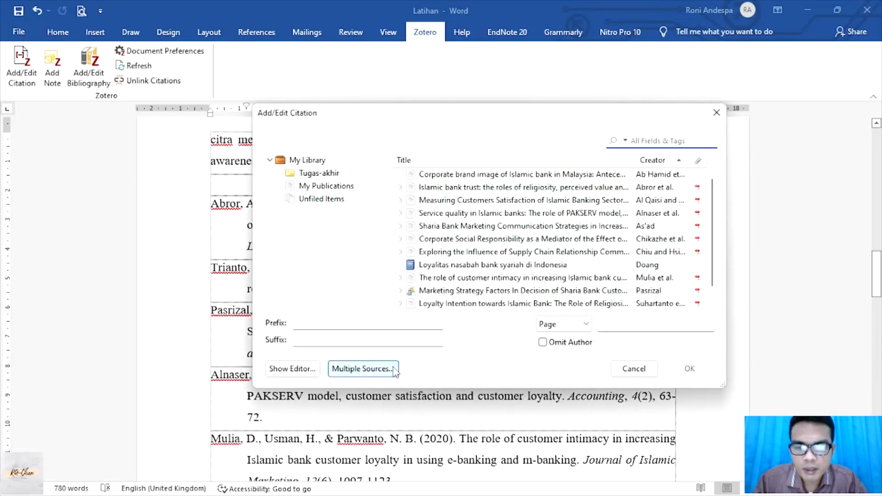
left_click(363, 368)
Find "Corporate brand image of Islamic bank in Malaysia" by its author's name and add it as the first source
left_click(540, 142)
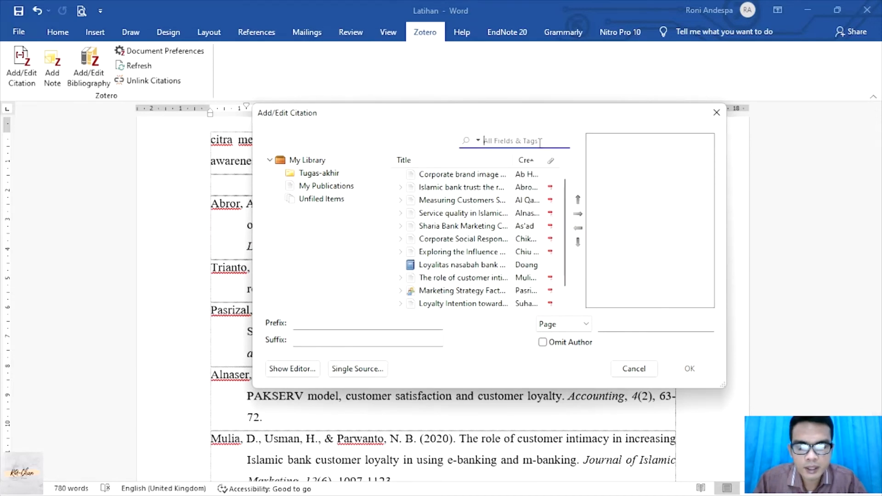
type("ab ha")
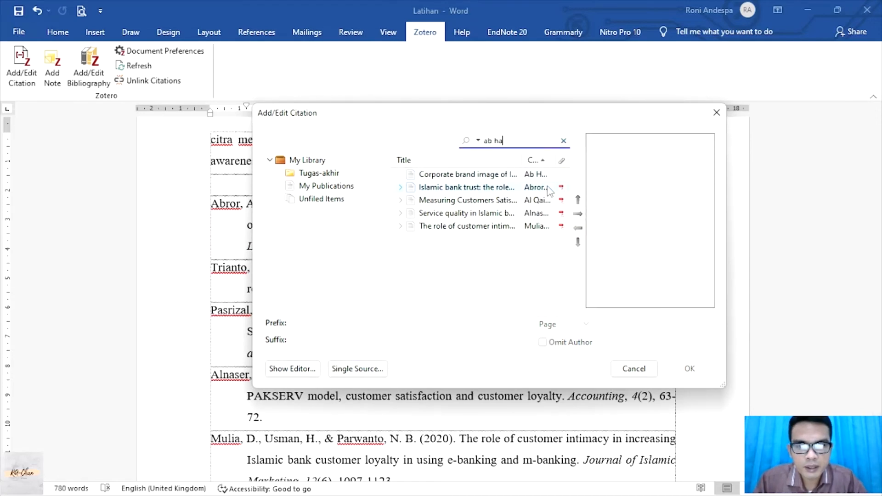
left_click(578, 213)
Find "Loyalty Intention towards Islamic Bank" by its author's surname, add it as the second source, and insert the footnote
left_click_drag(504, 141, 482, 141)
key("BackSpace")
type("s")
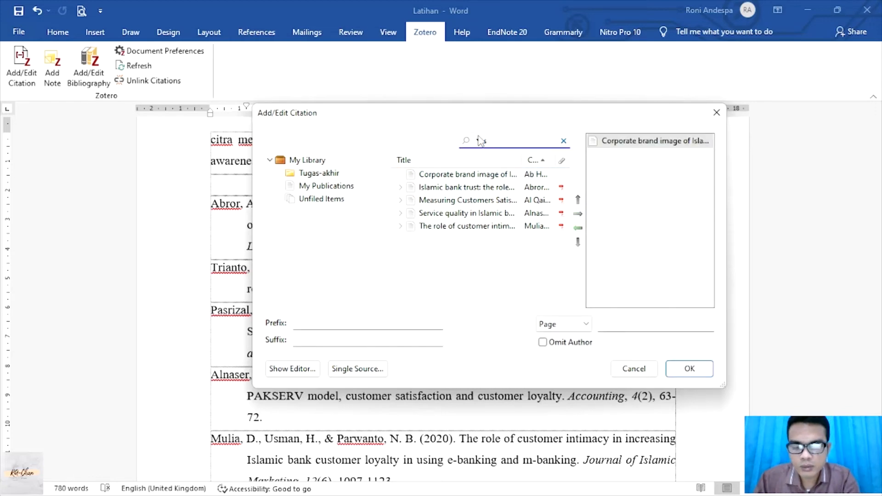
type("uha")
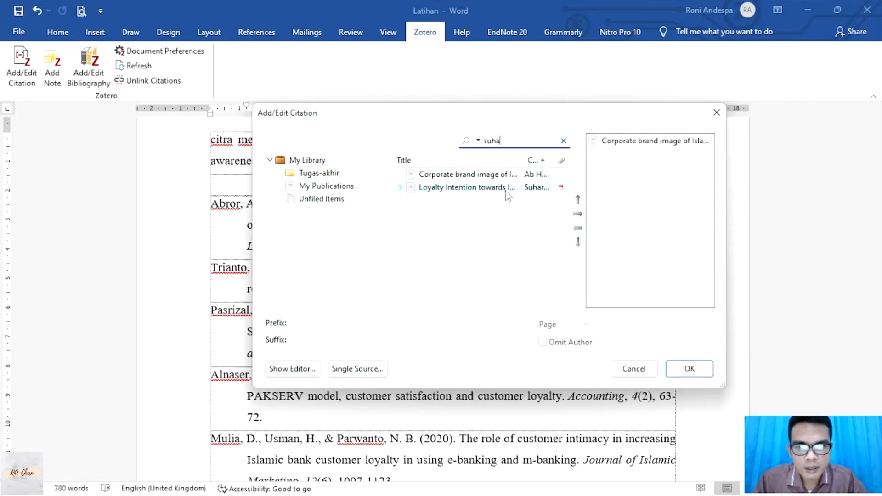
left_click(513, 188)
left_click(578, 213)
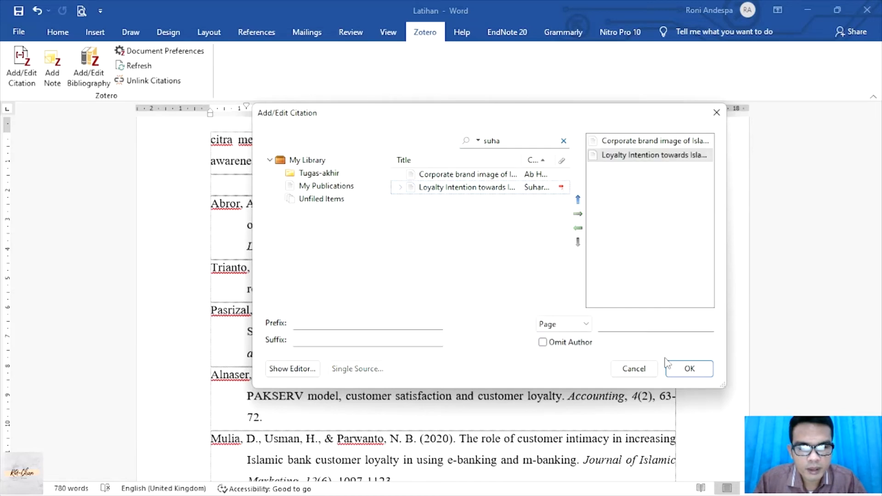
left_click(690, 374)
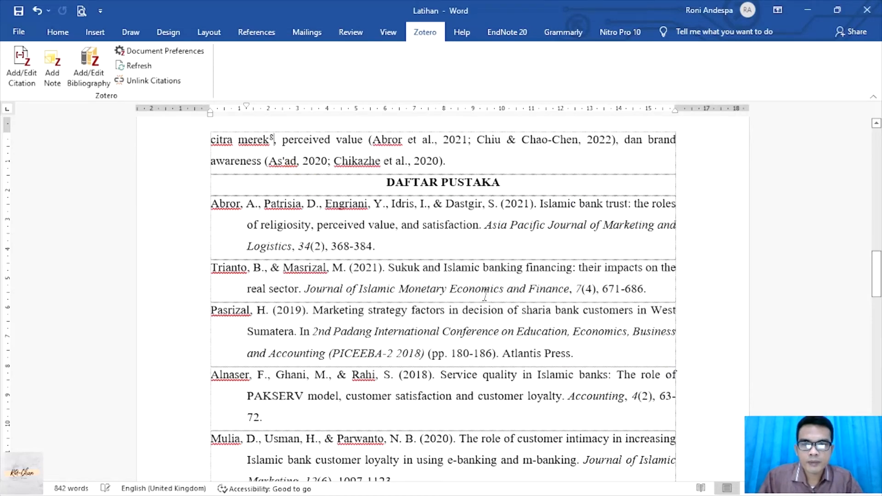
Delete the typed parenthesised double citation after "perceived value", keeping the comma
scroll(485, 296, "up", 2)
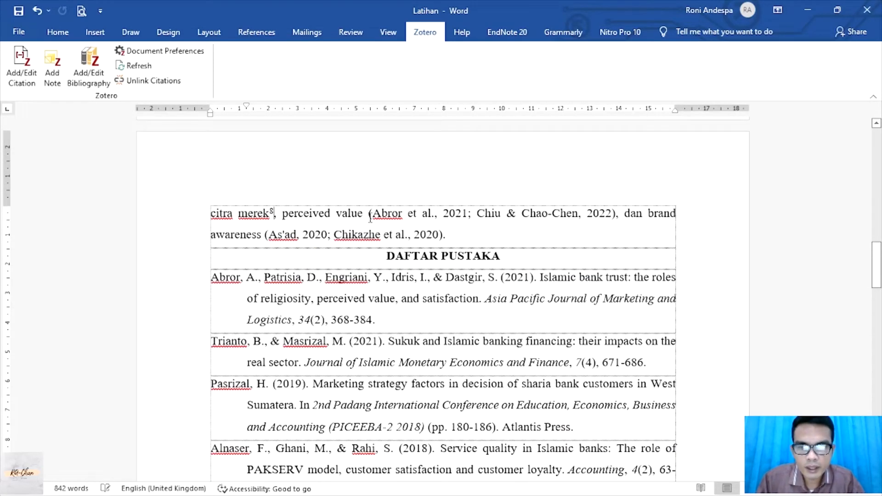
left_click(616, 218, "shift")
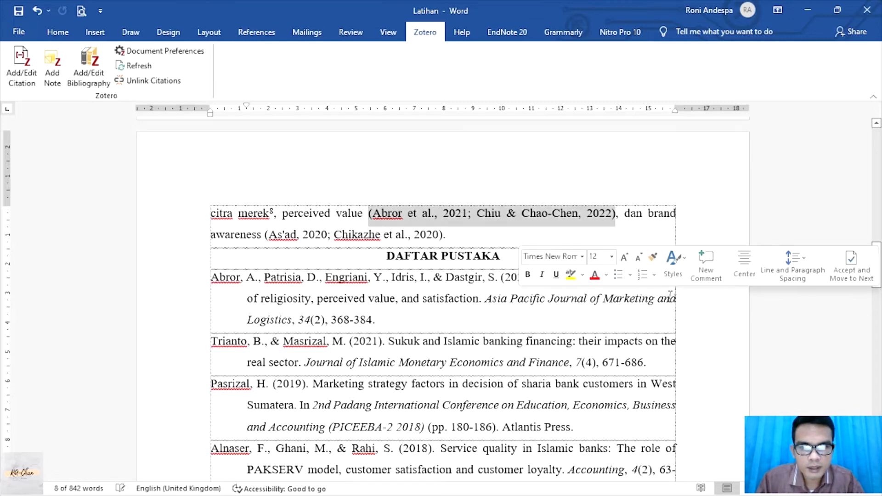
key("Delete")
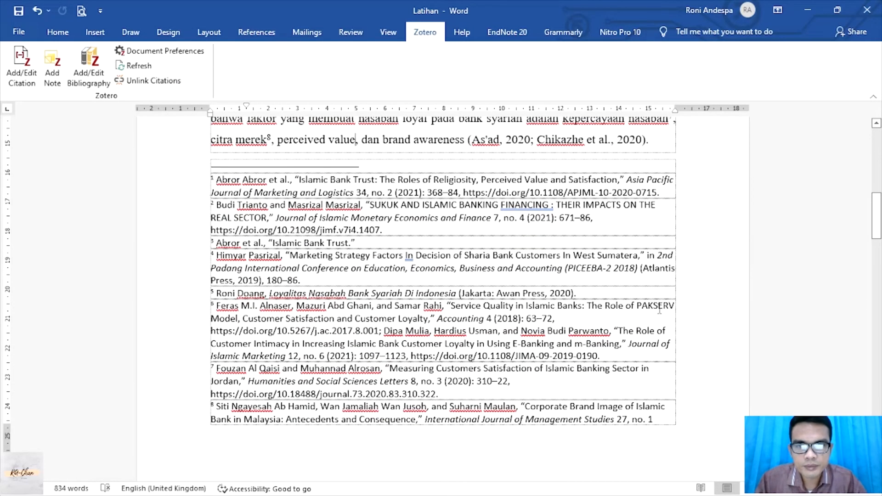
scroll(659, 310, "up", 3)
key("ctrl+z")
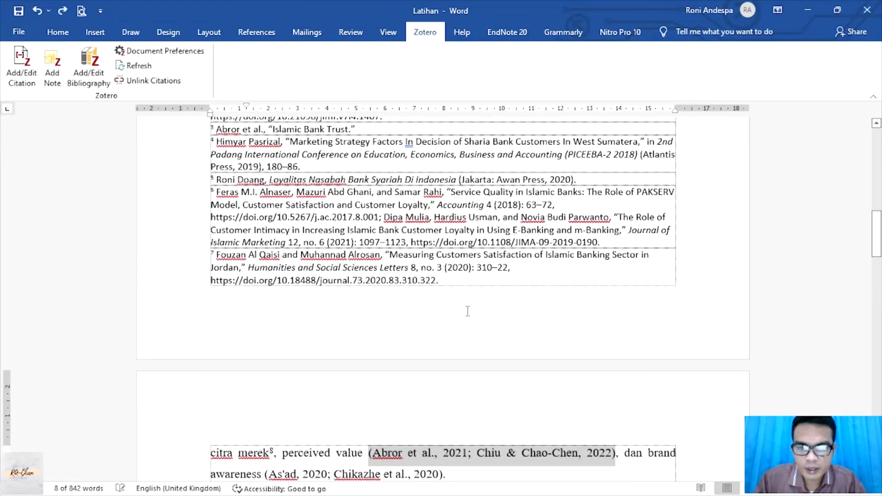
scroll(468, 311, "up", 5)
scroll(461, 275, "down", 4)
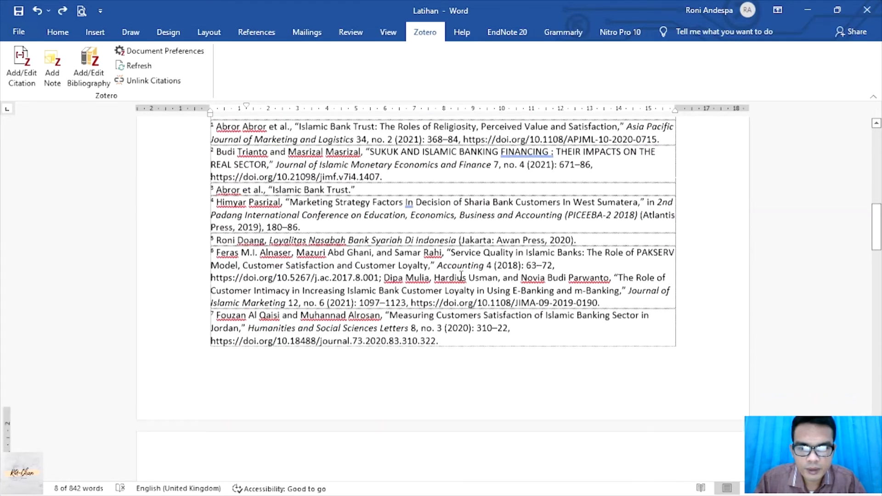
scroll(460, 276, "down", 5)
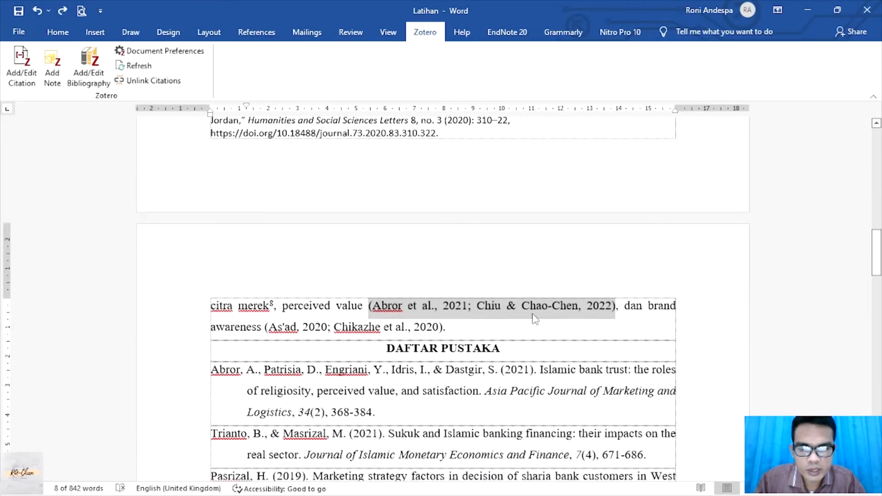
key("Delete")
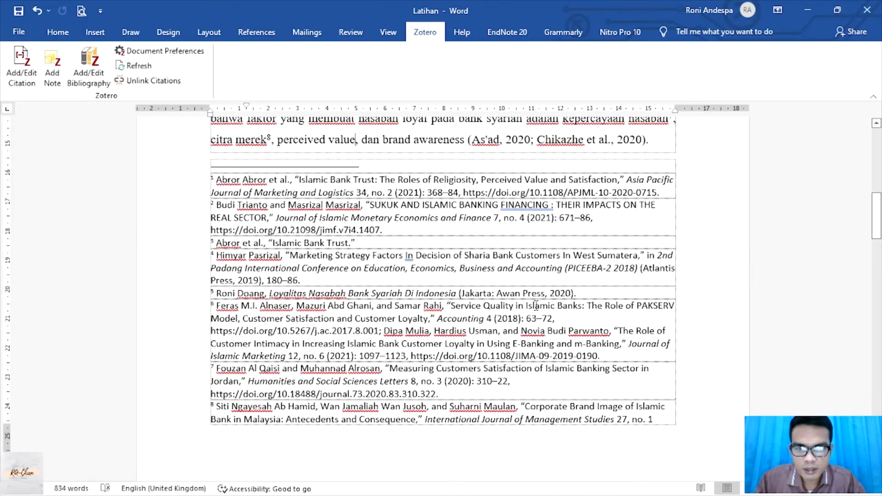
scroll(228, 243, "up", 2)
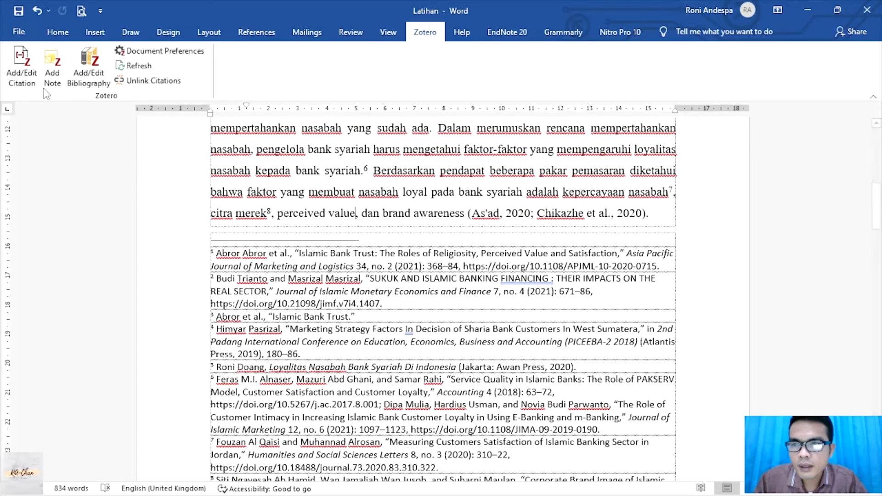
Start a multiple-source Zotero footnote after "perceived value" in Classic View and add "Islamic bank trust" as its first source
left_click(28, 78)
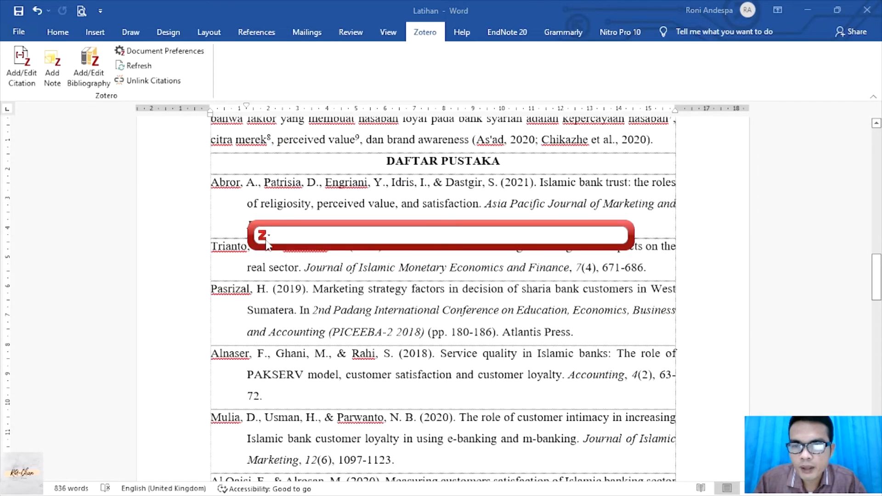
left_click(264, 235)
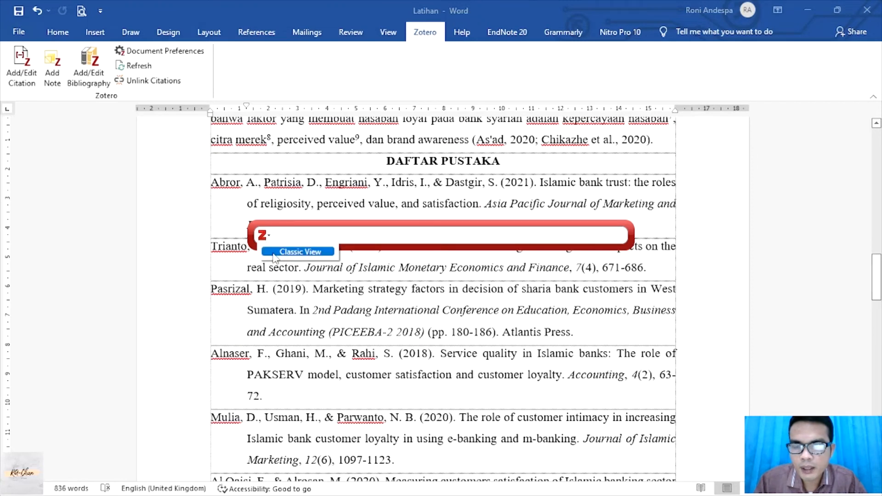
left_click(274, 255)
left_click(388, 370)
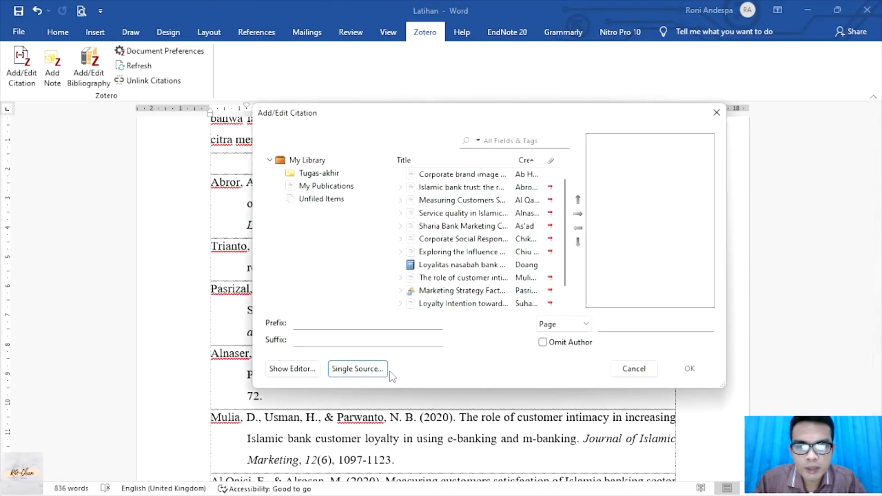
left_click(520, 140)
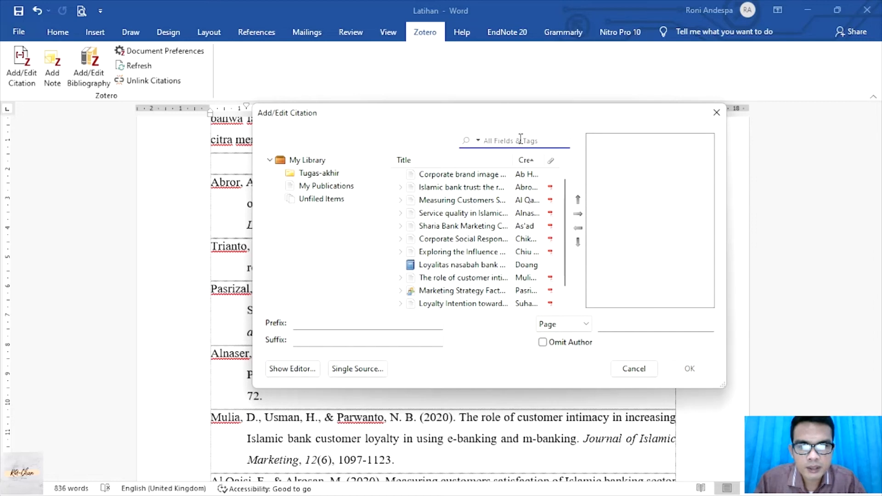
left_click(525, 189)
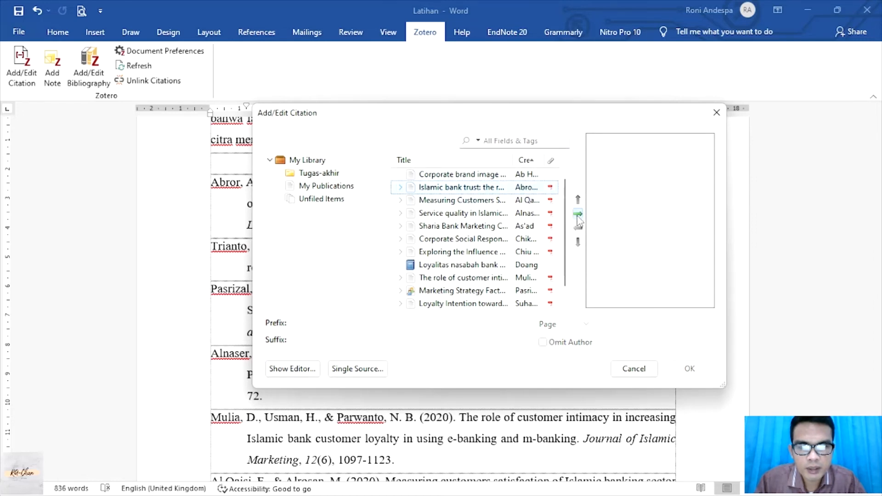
left_click(577, 214)
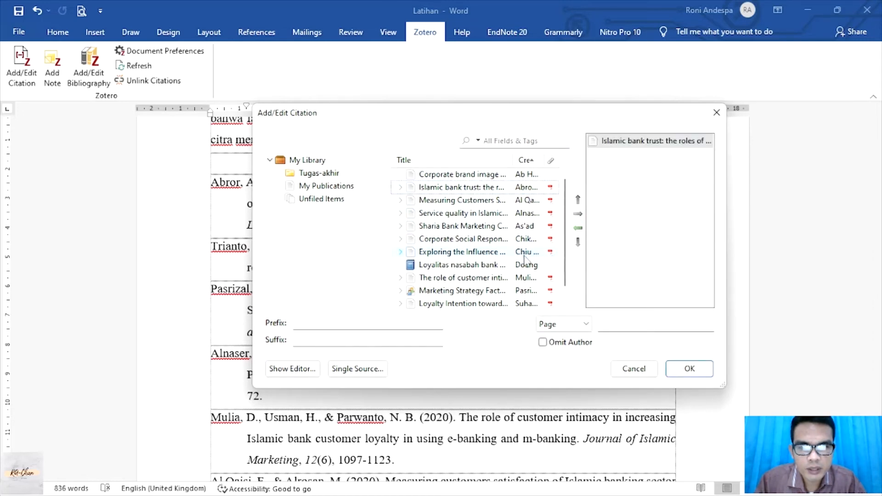
Add "Exploring the Influence of Supply Chain Relationship" as the second source and insert the footnote
left_click(525, 253)
left_click(577, 214)
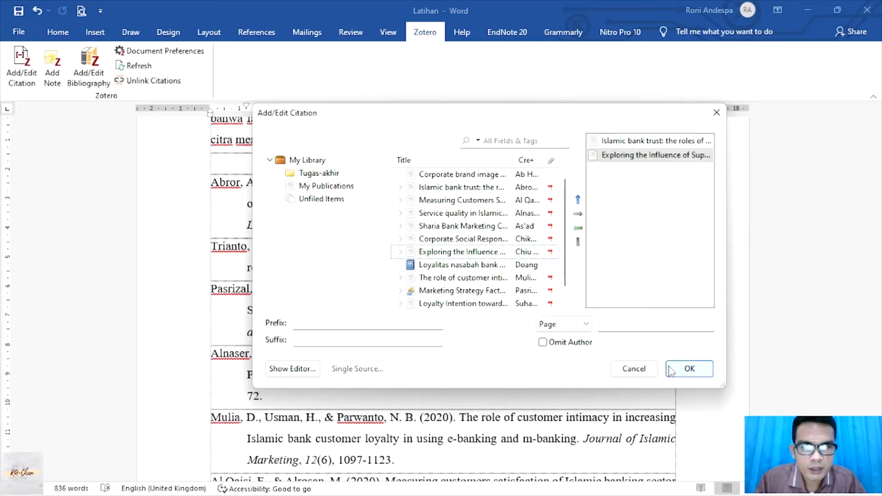
left_click(685, 369)
Delete the typed parenthesised double citation after "brand awareness", keeping the period
scroll(505, 283, "up", 2)
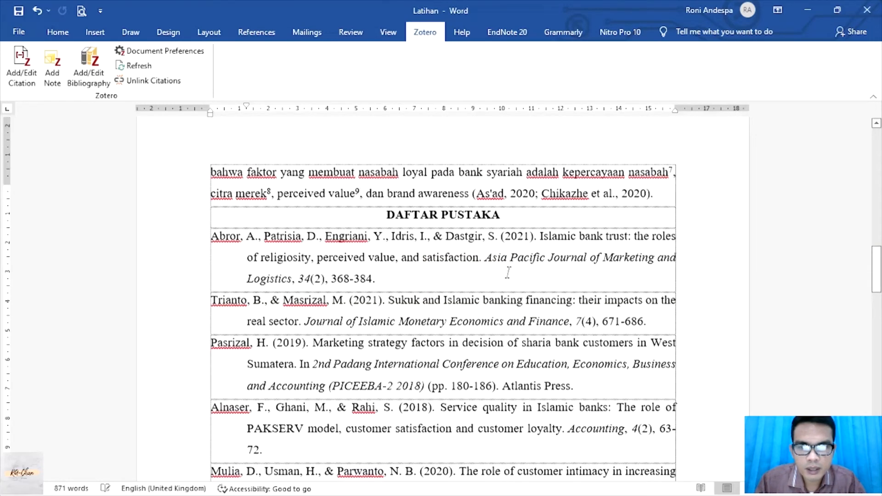
scroll(509, 271, "up", 1)
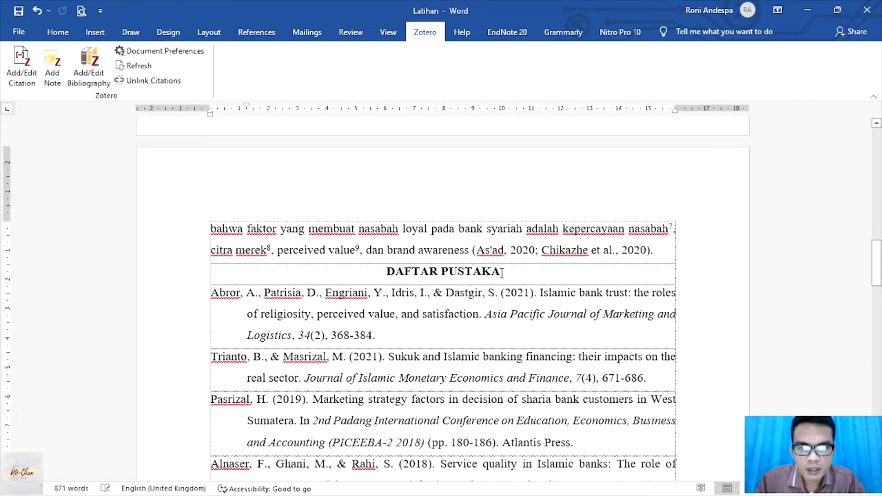
left_click_drag(486, 250, 655, 252)
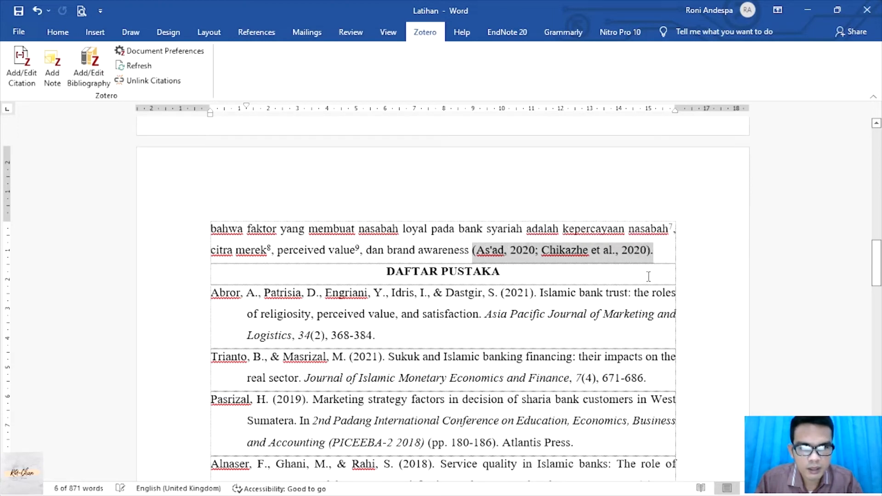
key("Delete")
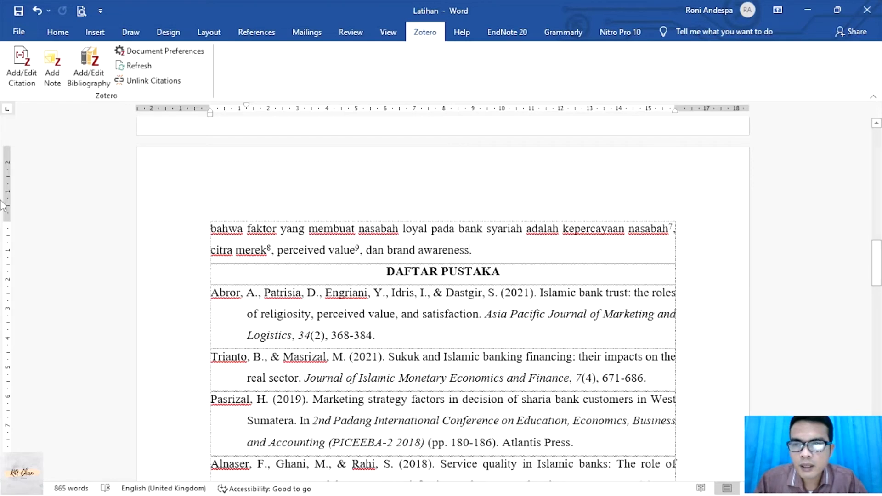
Start a multiple-source Zotero footnote after "brand awareness" in Classic View with "Sharia Bank Marketing Communication Strategies" as its first source
left_click(30, 81)
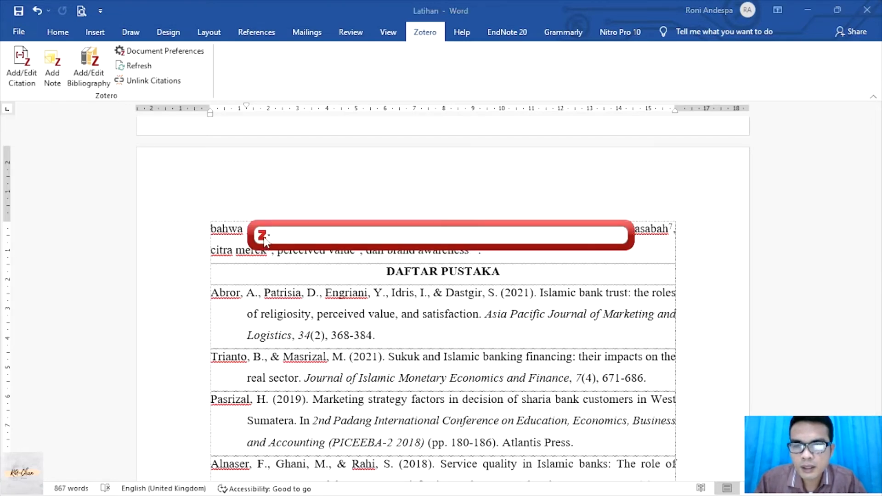
left_click(263, 235)
left_click(292, 250)
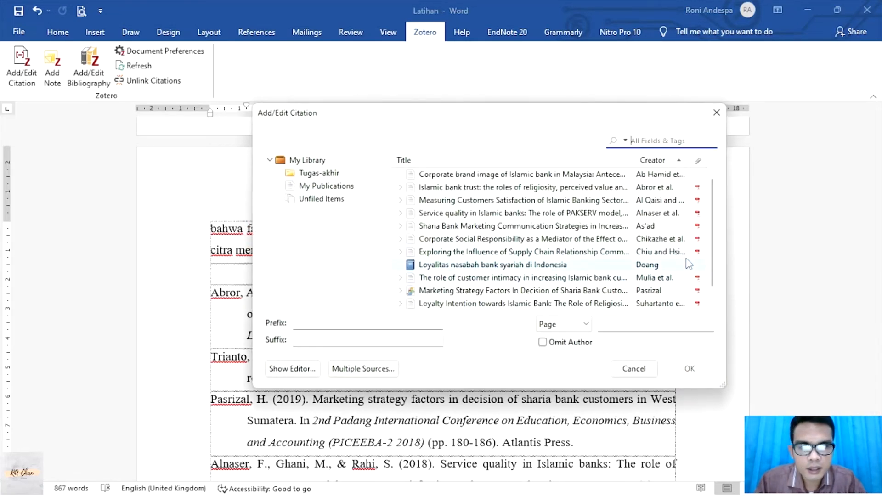
left_click(662, 227)
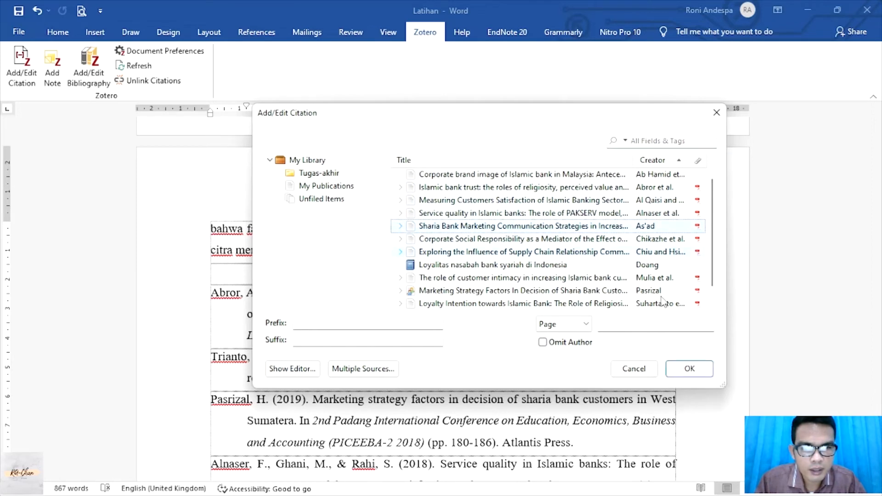
left_click(349, 369)
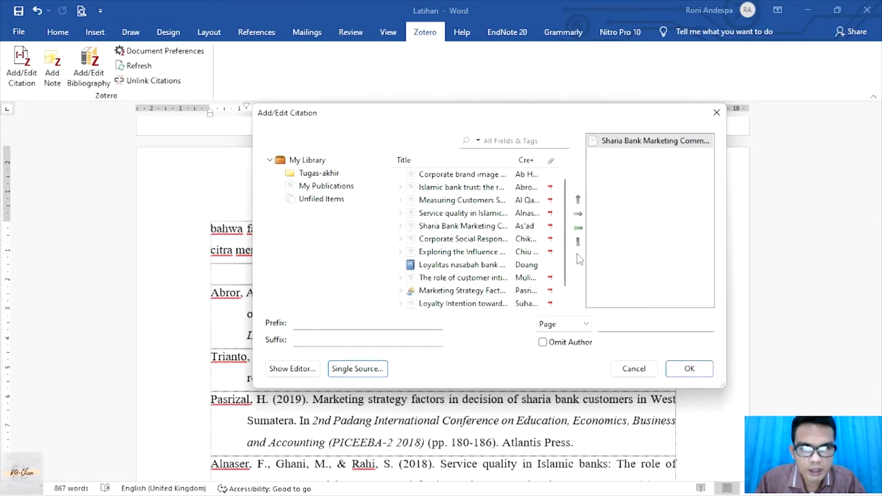
Add "Corporate Social Responsibility as a Mediator" as the second source and insert the footnote
left_click(527, 244)
left_click(578, 214)
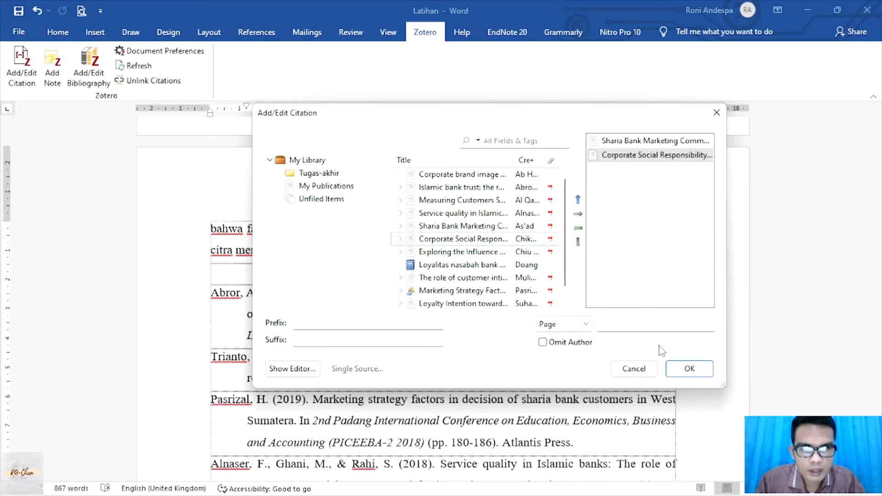
left_click(688, 369)
scroll(317, 225, "down", 2)
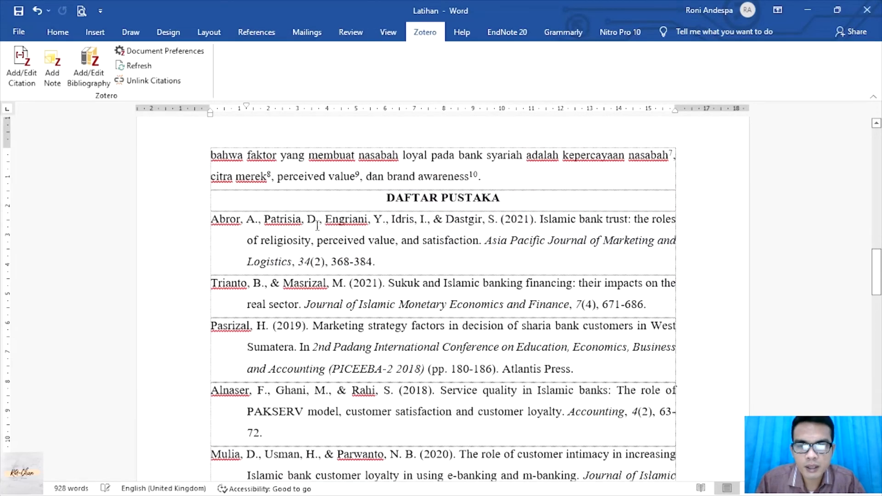
Delete the typed reference list under DAFTAR PUSTAKA and generate the Zotero bibliography in its place
left_click(274, 225)
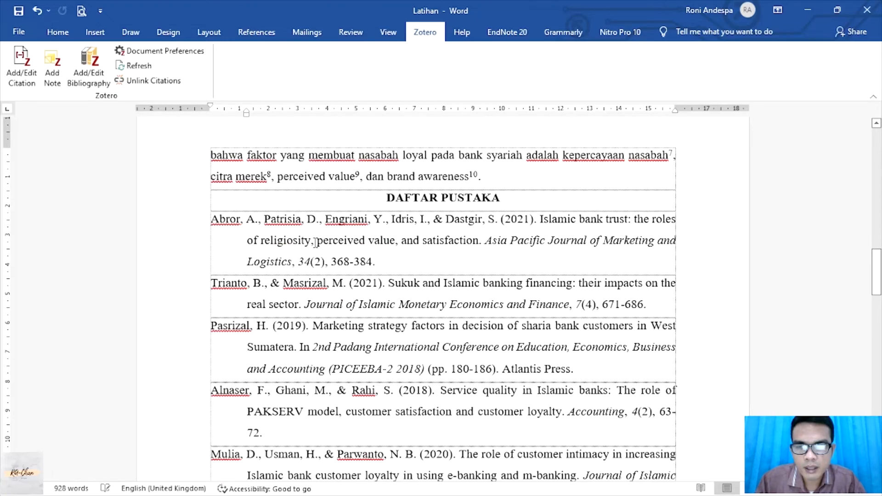
scroll(315, 242, "down", 15)
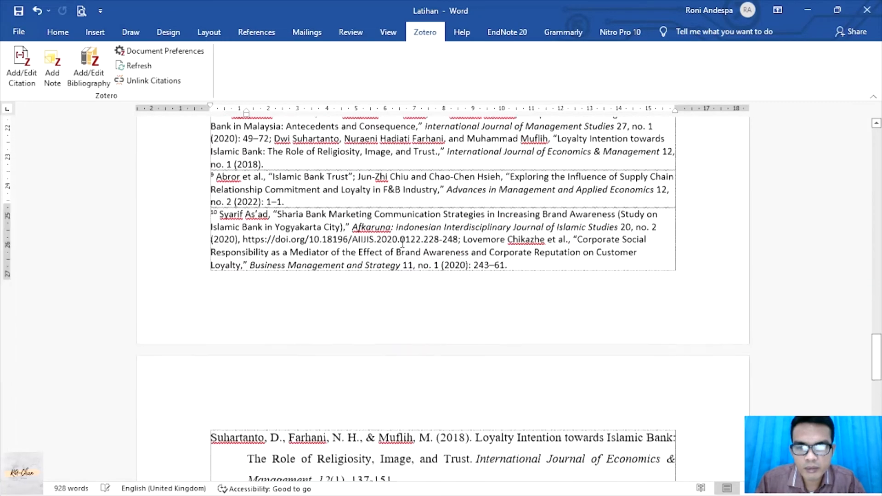
scroll(402, 243, "down", 10)
left_click(673, 267)
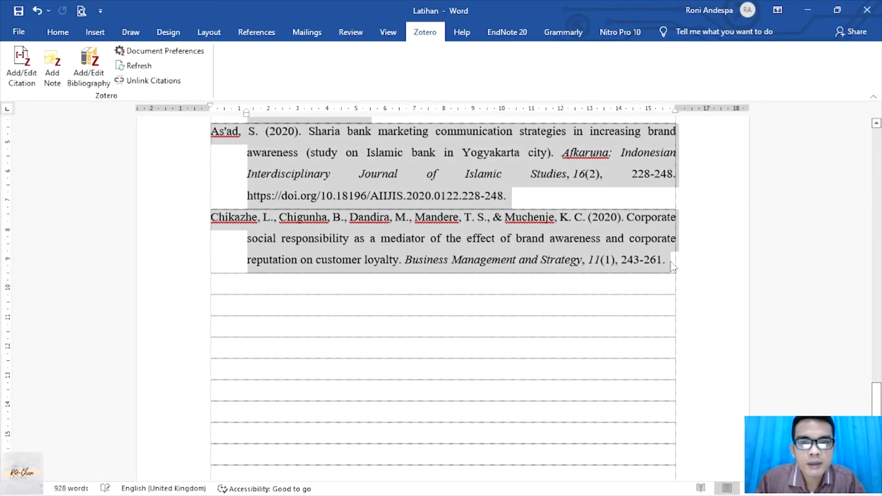
key("Delete")
scroll(673, 261, "up", 4)
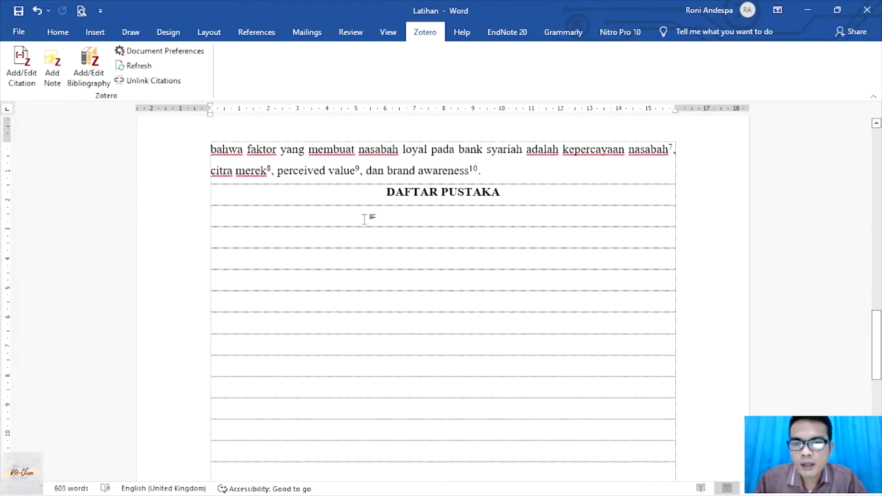
left_click(97, 86)
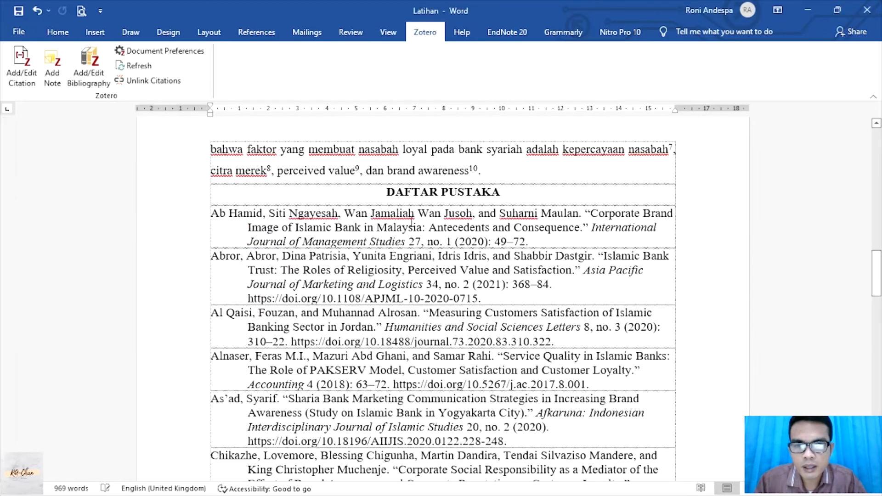
Justify all entries of the generated bibliography and set their line spacing to 1.5 lines
scroll(340, 238, "down", 12)
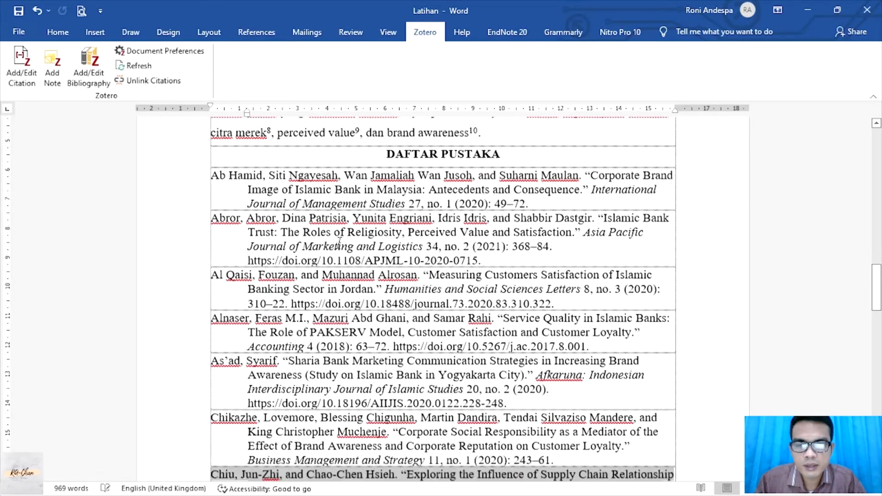
scroll(341, 238, "down", 5)
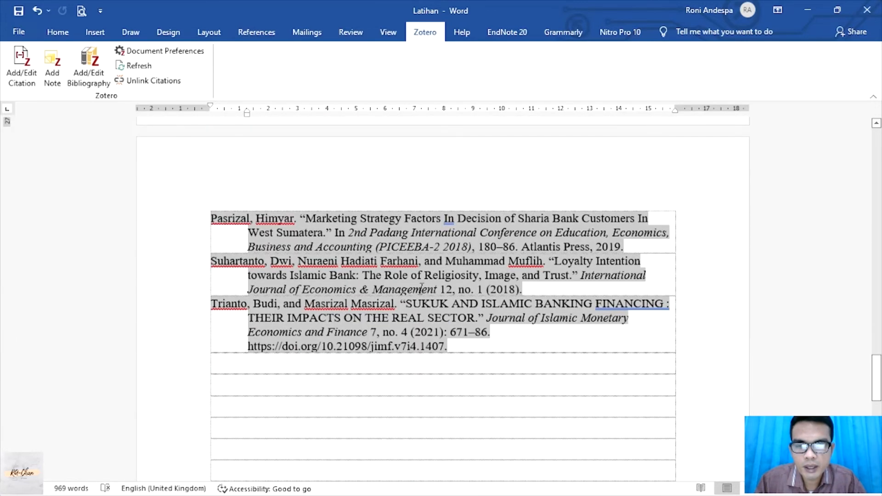
left_click(526, 345, "shift")
left_click(68, 35)
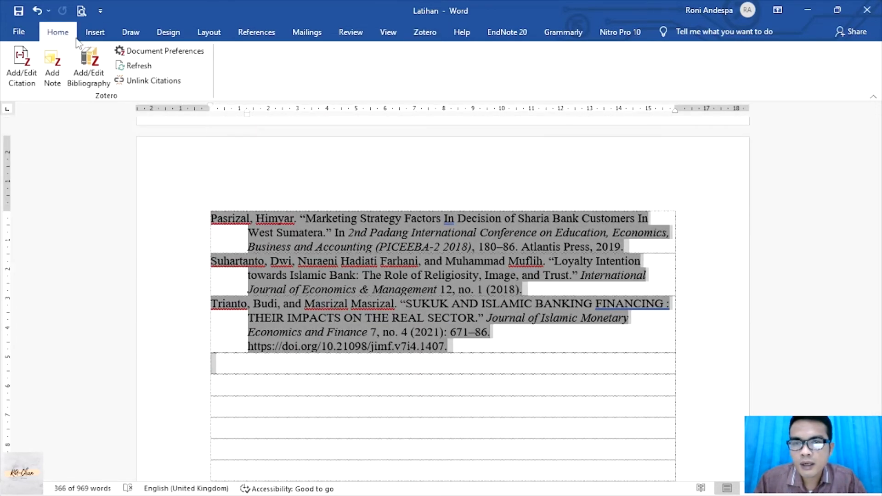
left_click(356, 76)
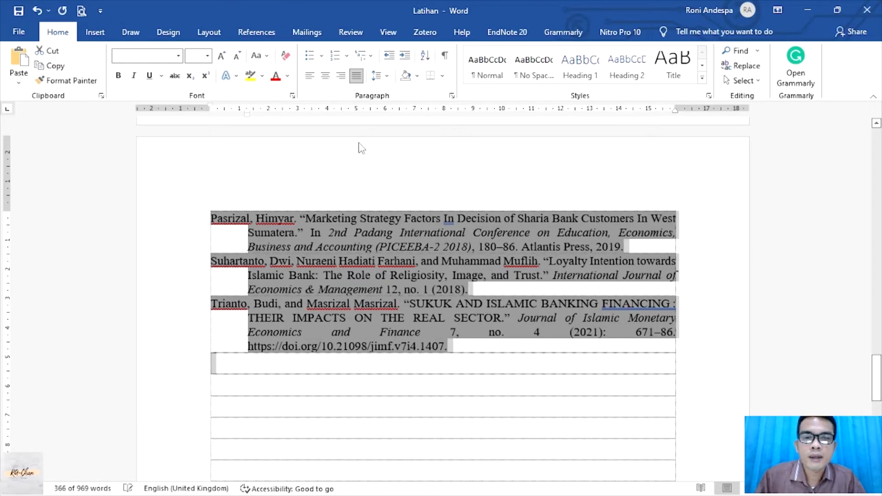
left_click(452, 95)
left_click(514, 274)
left_click(454, 294)
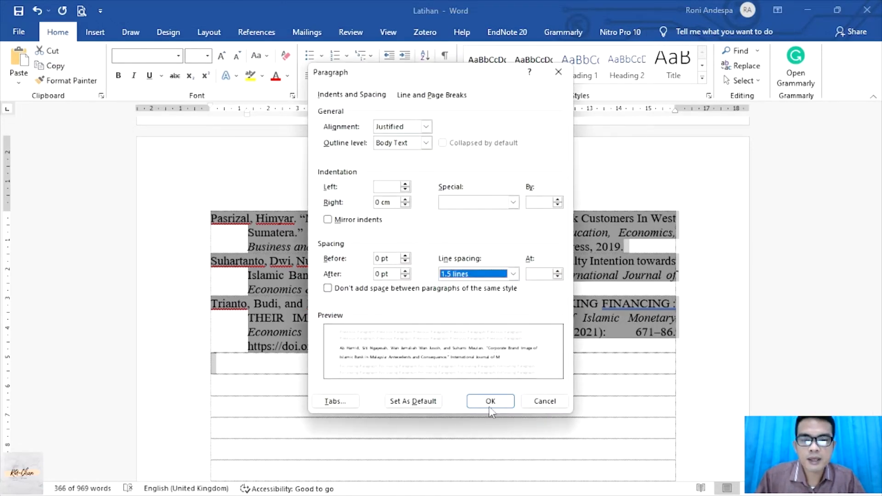
left_click(491, 401)
Change the font of all footnotes to Times New Roman
scroll(381, 303, "down", 10)
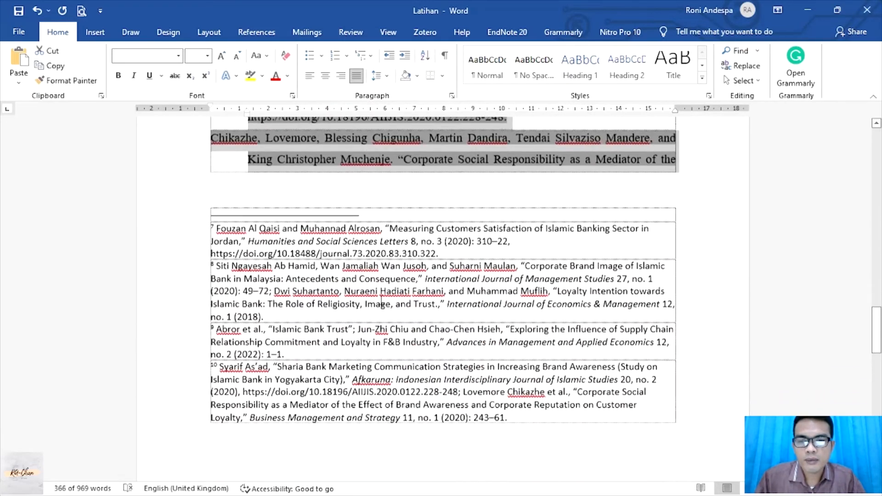
left_click(377, 250)
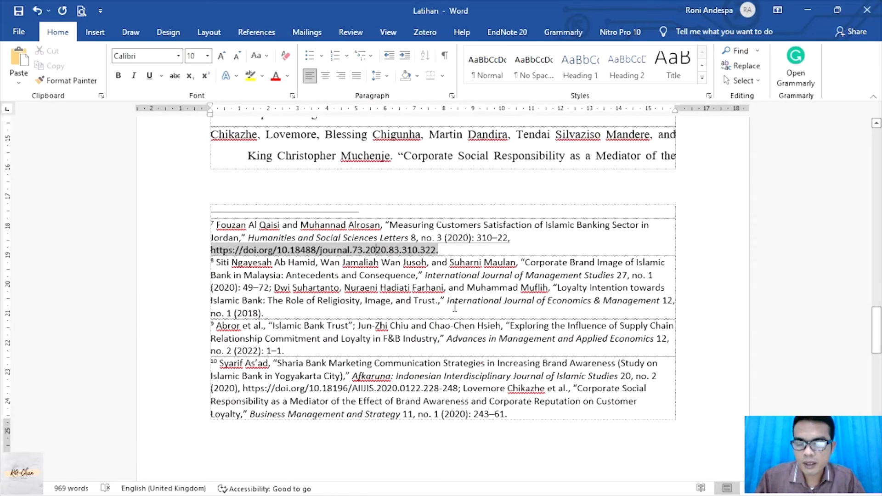
key("ctrl+a")
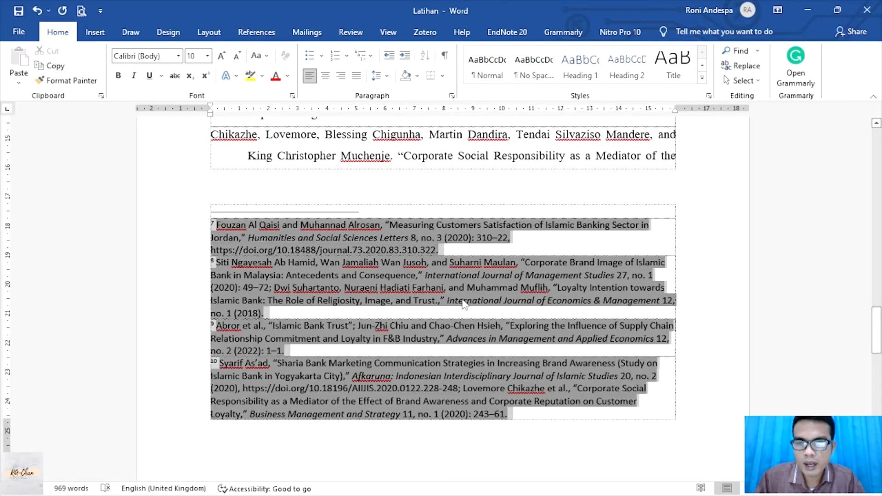
left_click(143, 56)
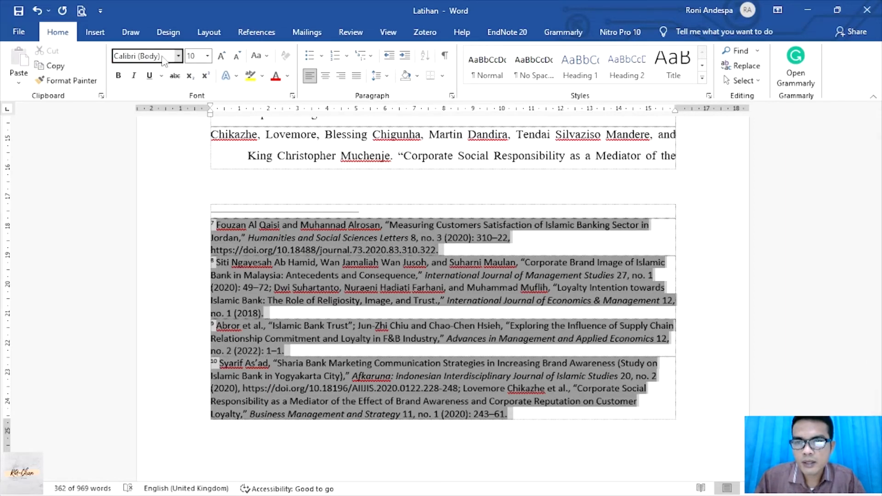
type("Times New Roma")
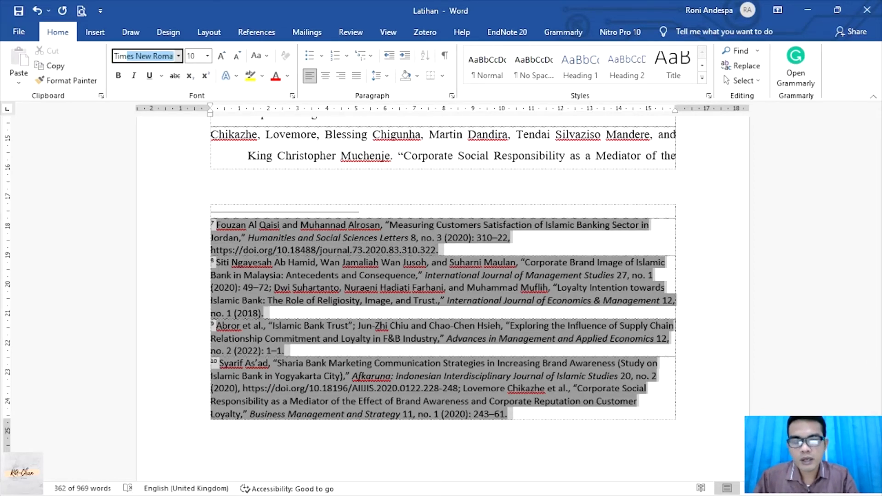
key("Return")
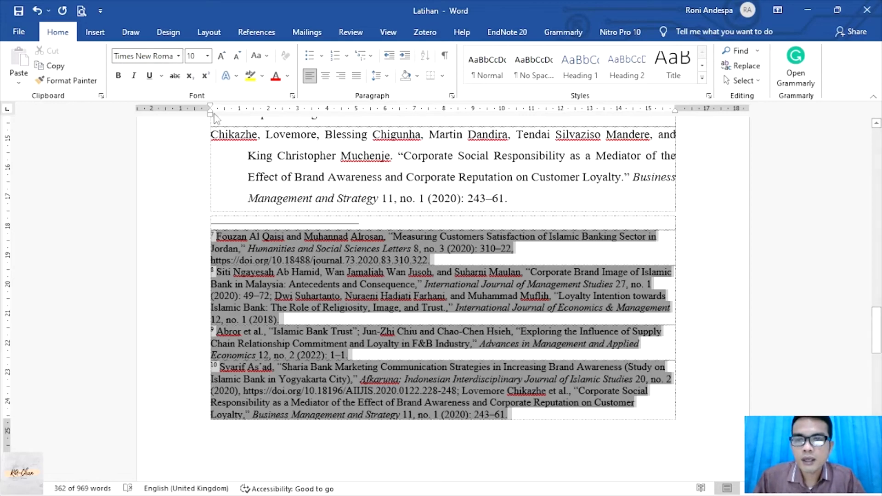
Give all footnotes a first-line indent of about 1.25 cm and justify them
mouse_move(210, 105)
left_mouse_down()
mouse_move(257, 108)
mouse_move(246, 111)
left_mouse_up()
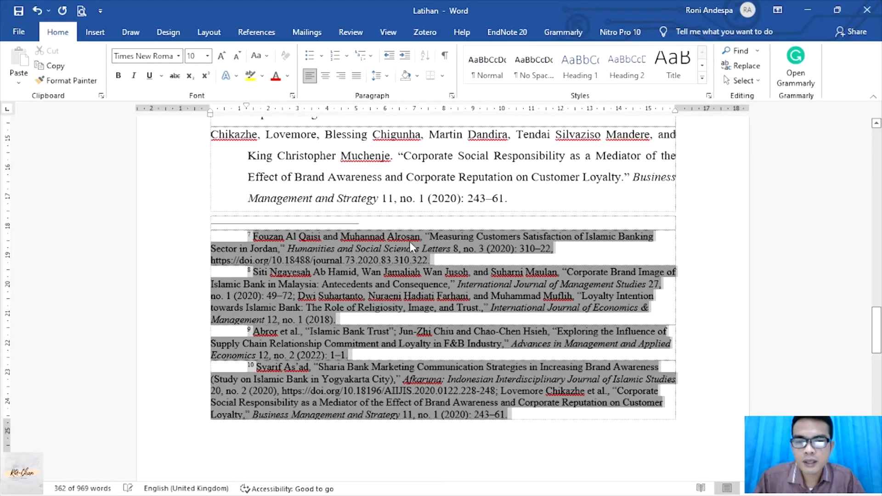
left_click(357, 77)
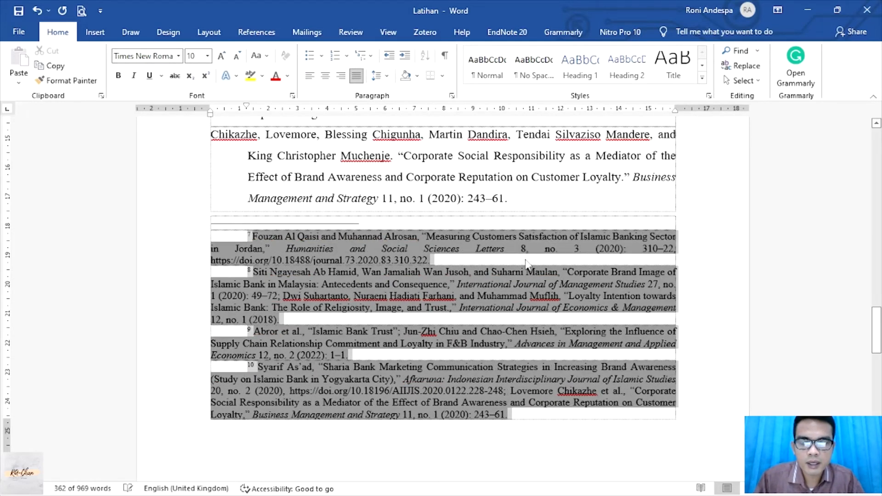
left_click(455, 279)
Review the formatted footnotes on each page and their reference numbers in the body text
scroll(455, 278, "down", 2)
scroll(454, 278, "up", 10)
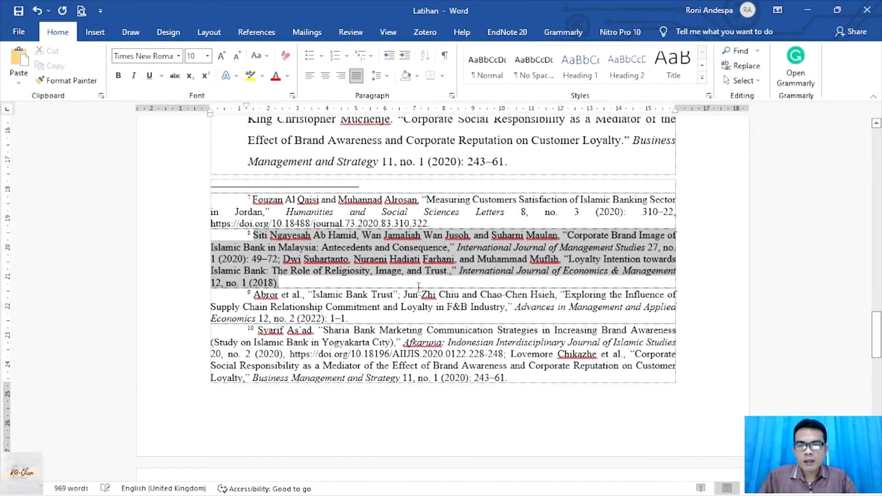
scroll(414, 289, "up", 7)
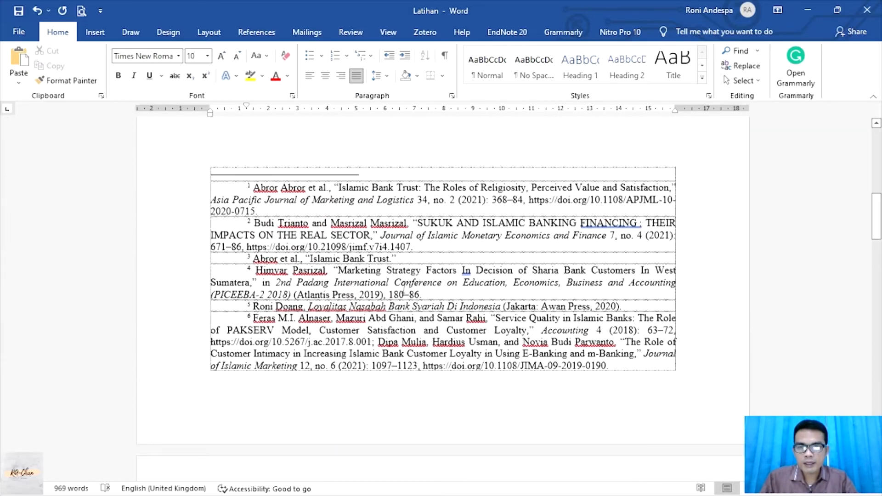
left_click(371, 396)
scroll(330, 321, "up", 1)
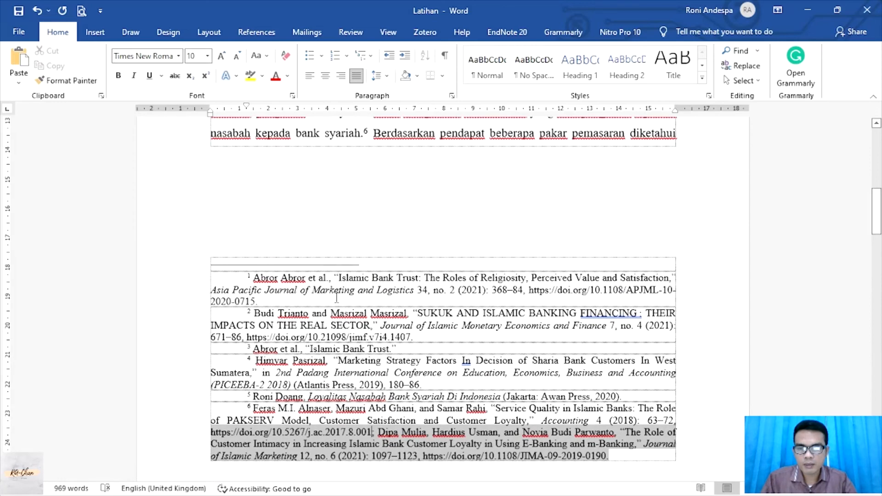
left_click(344, 301)
scroll(346, 304, "up", 3)
scroll(345, 303, "down", 1)
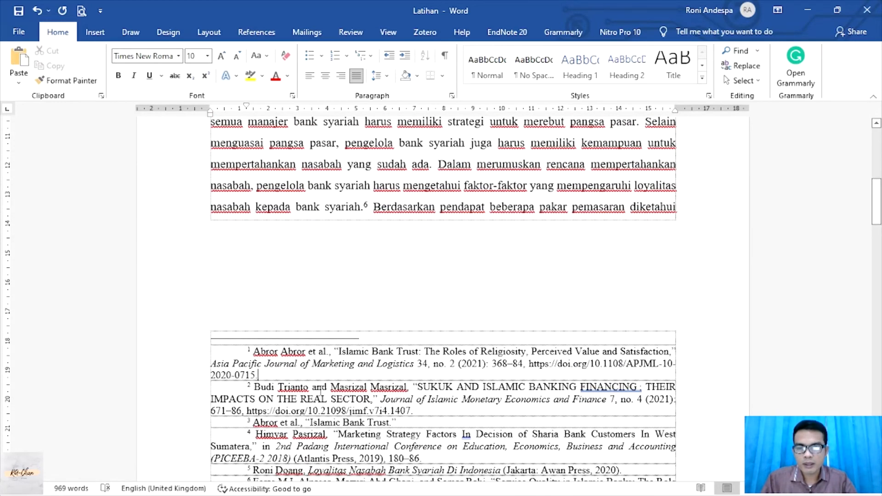
scroll(327, 374, "up", 8)
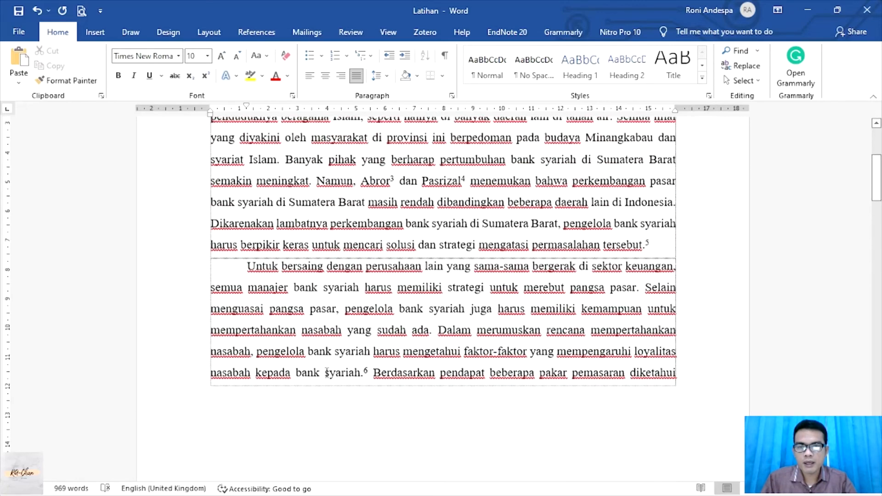
scroll(327, 373, "down", 3)
scroll(327, 373, "up", 3)
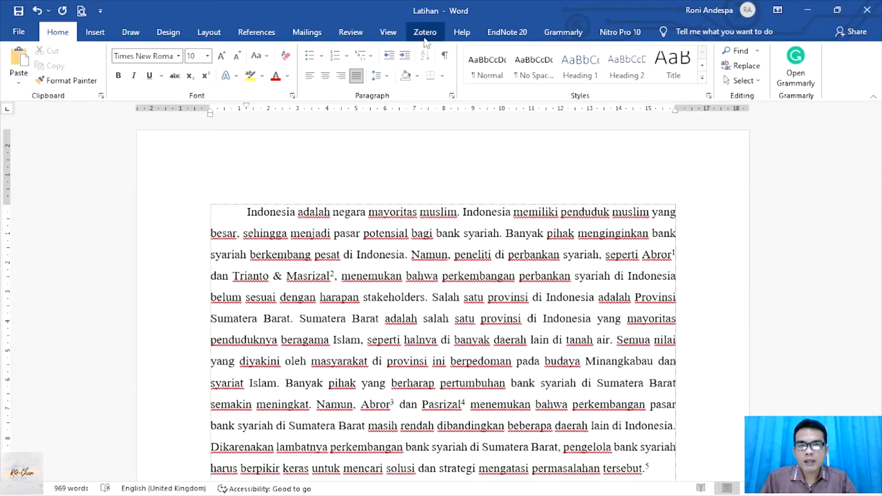
Examine the citation styles in Zotero's document preferences and Style Manager, cancel the preferences, and return to Word after viewing the Zotero library
left_click(425, 33)
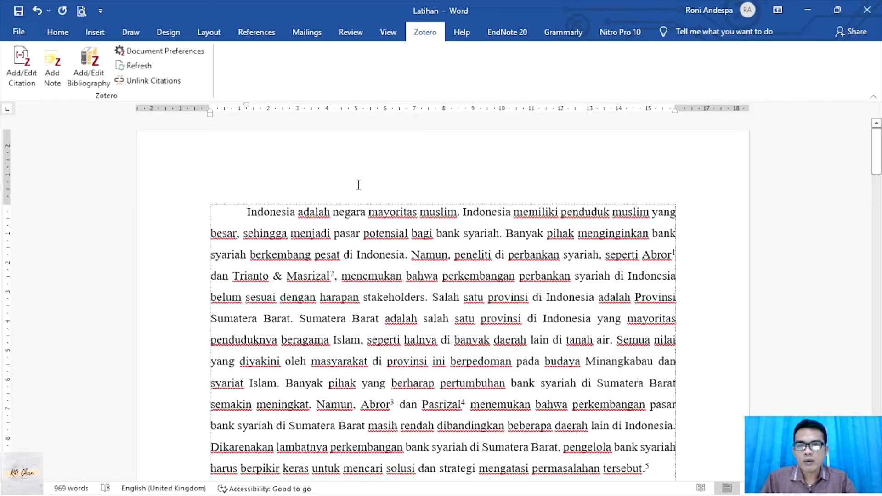
left_click(182, 60)
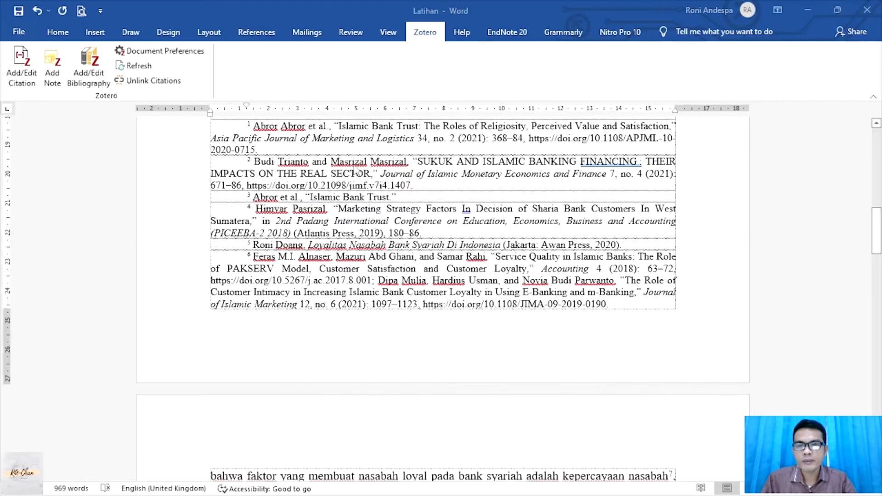
scroll(480, 143, "down", 1)
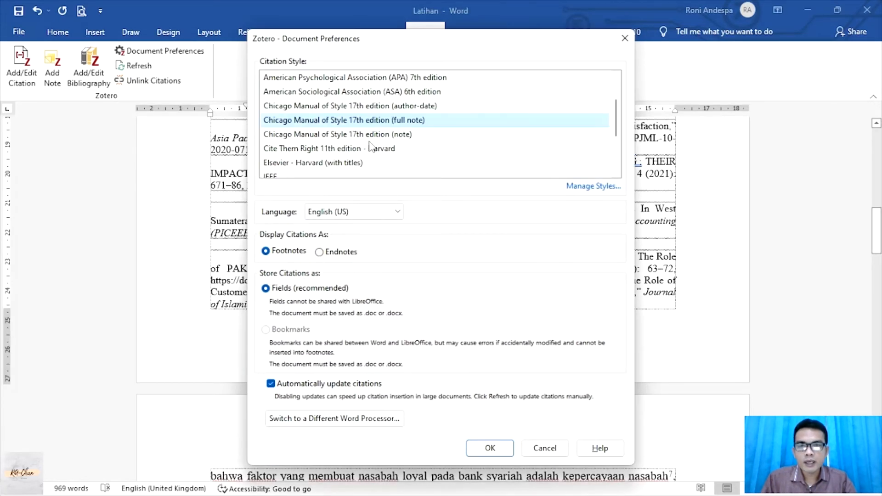
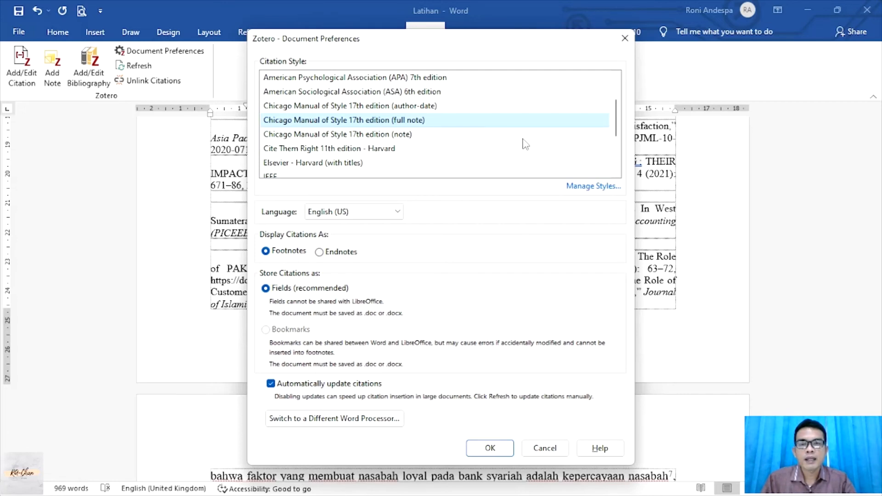
left_click(594, 186)
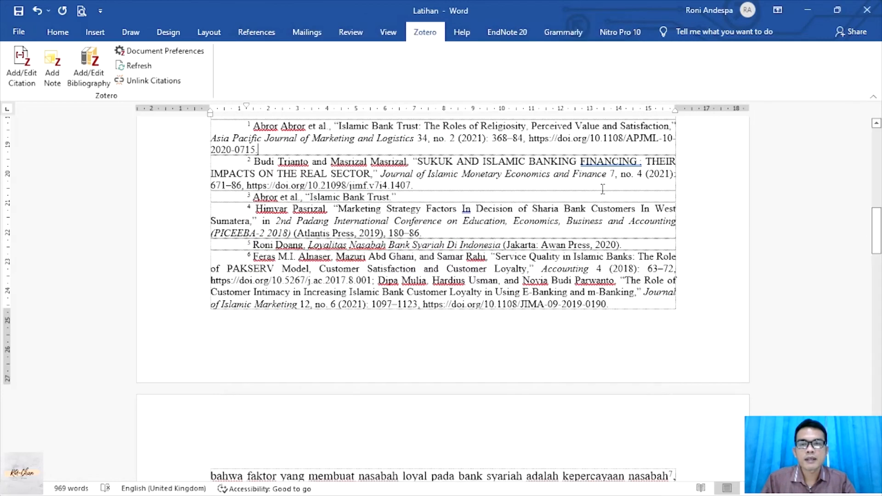
mouse_move(645, 493)
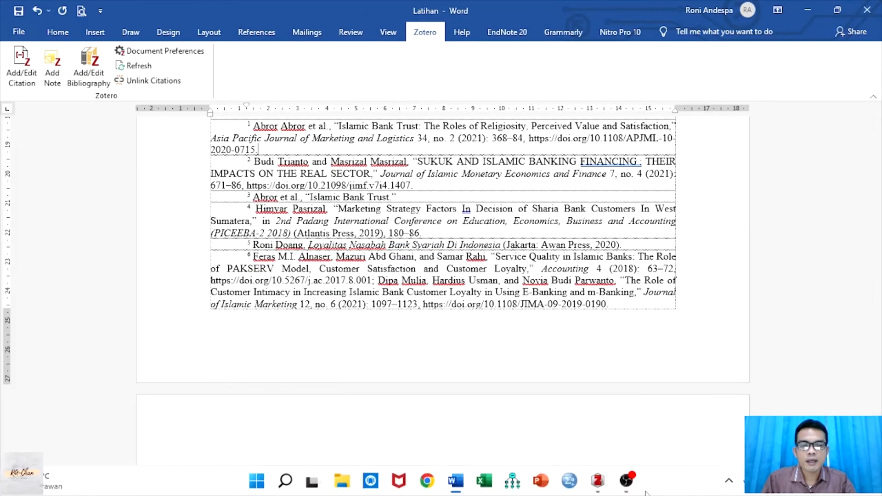
mouse_move(599, 490)
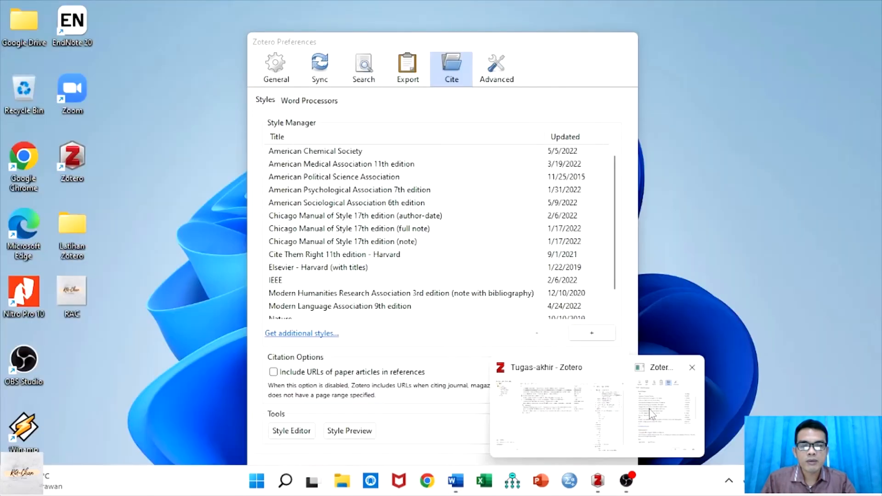
left_click(650, 416)
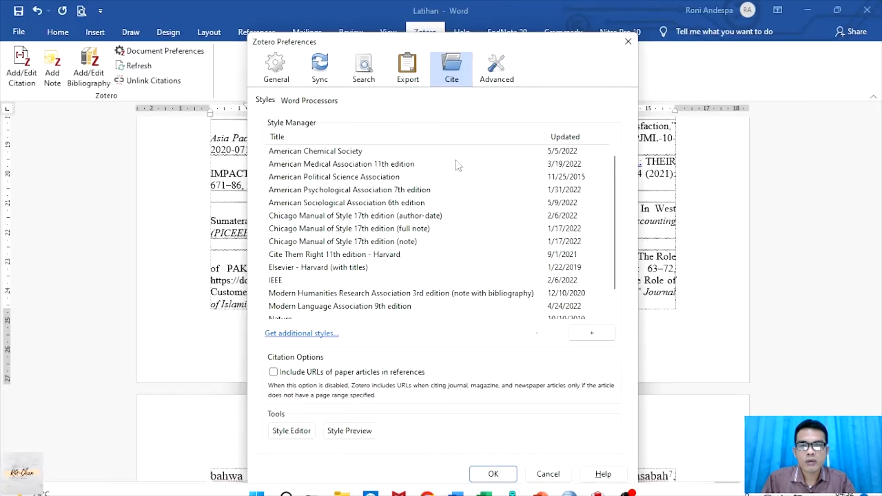
left_click(553, 474)
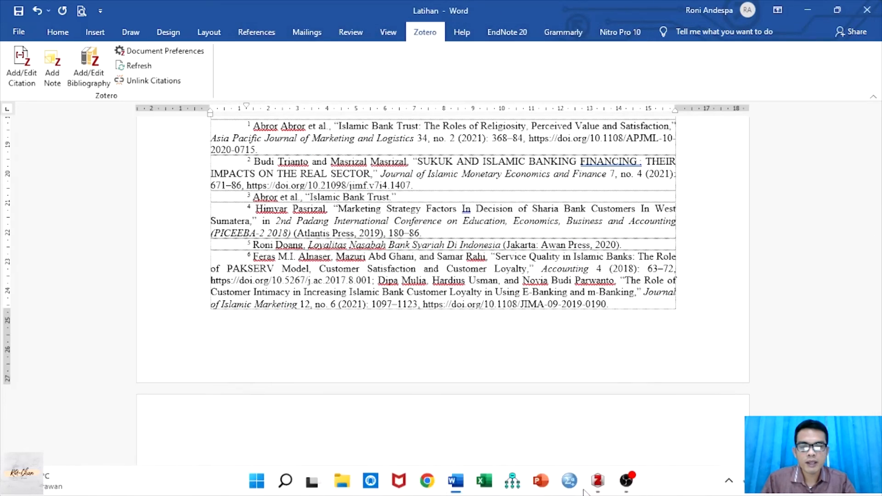
left_click(598, 482)
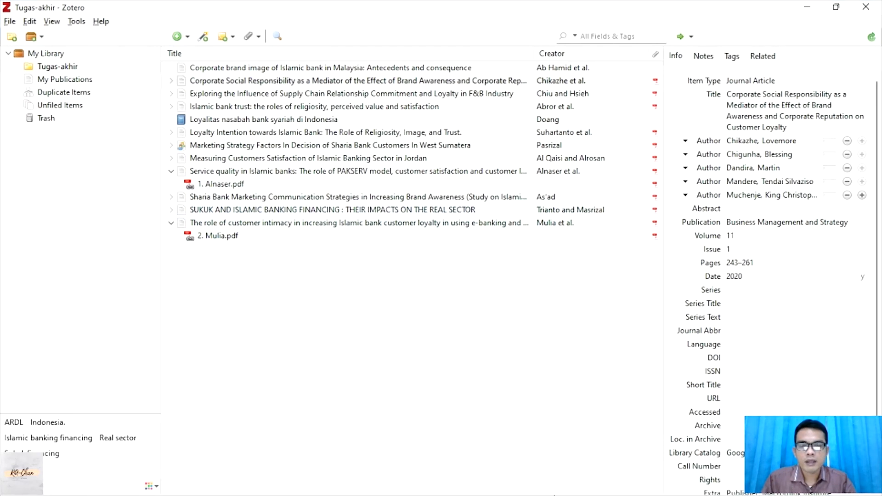
left_click(455, 481)
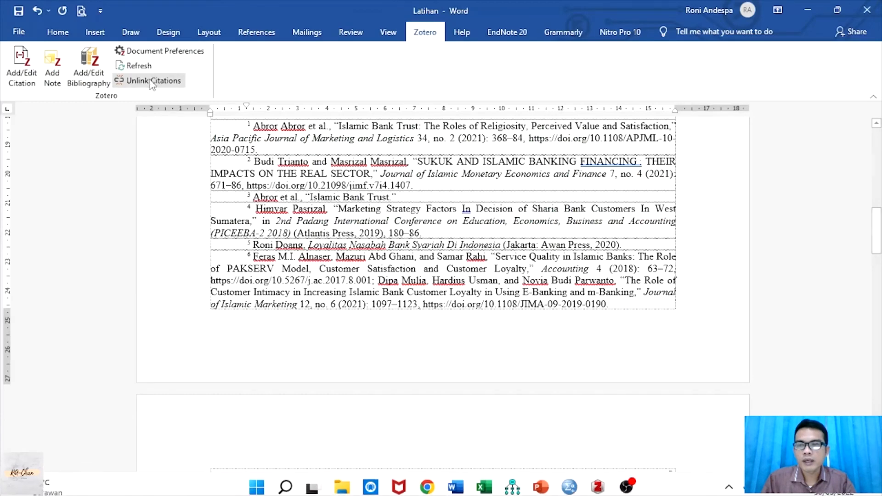
Open Zotero's Style Manager from the document preferences and look through the installed citation styles
left_click(164, 53)
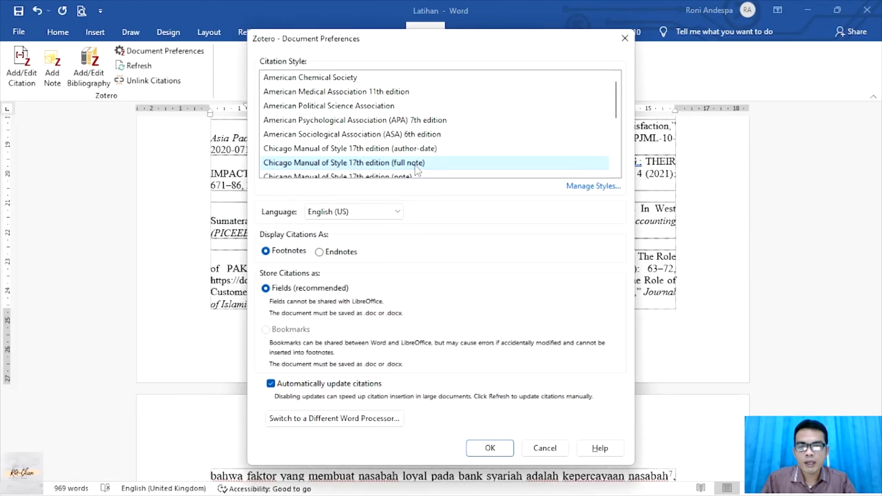
left_click(599, 187)
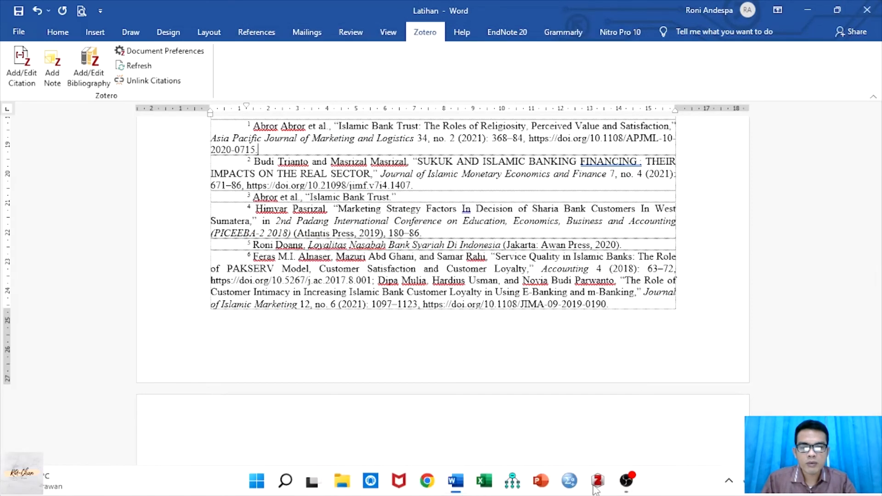
mouse_move(597, 482)
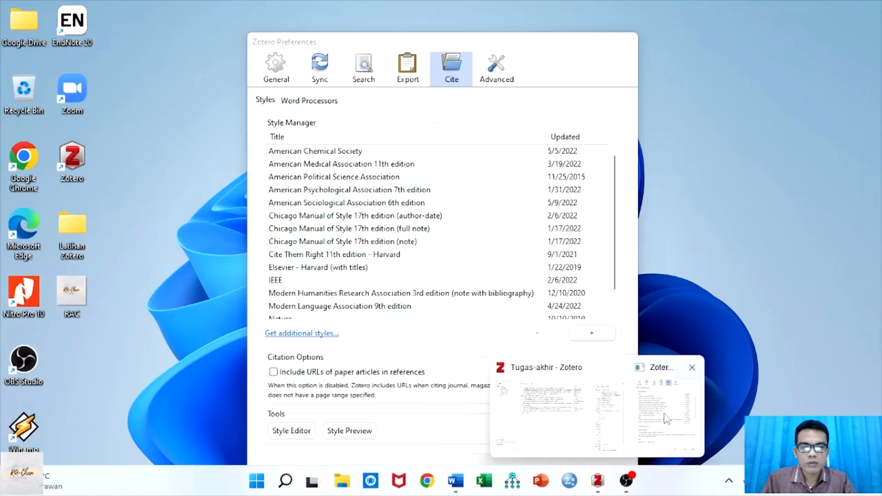
left_click(666, 418)
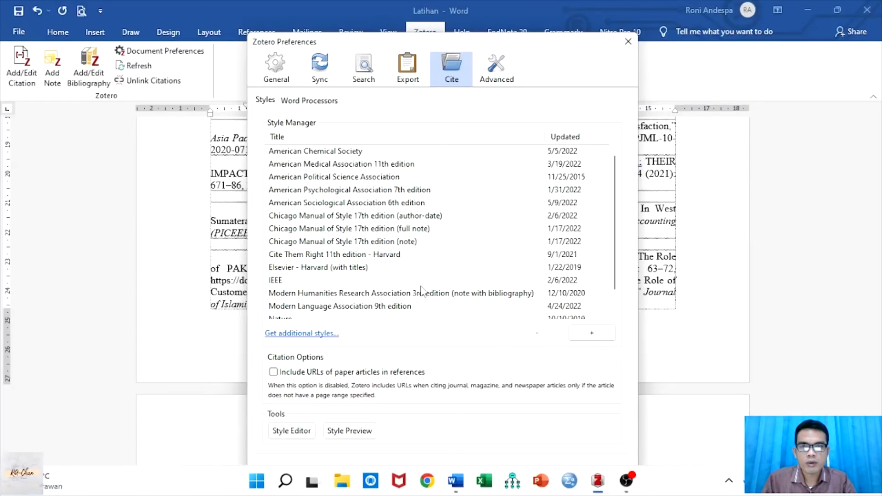
scroll(426, 246, "down", 1)
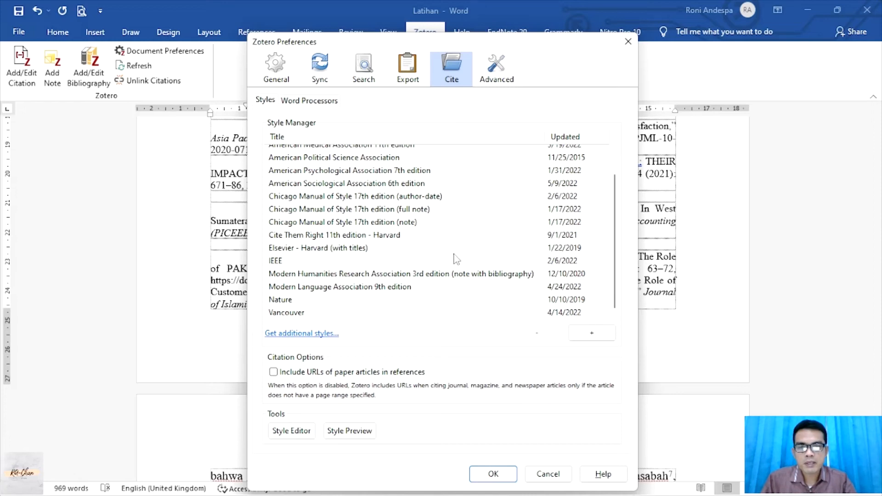
scroll(442, 277, "up", 1)
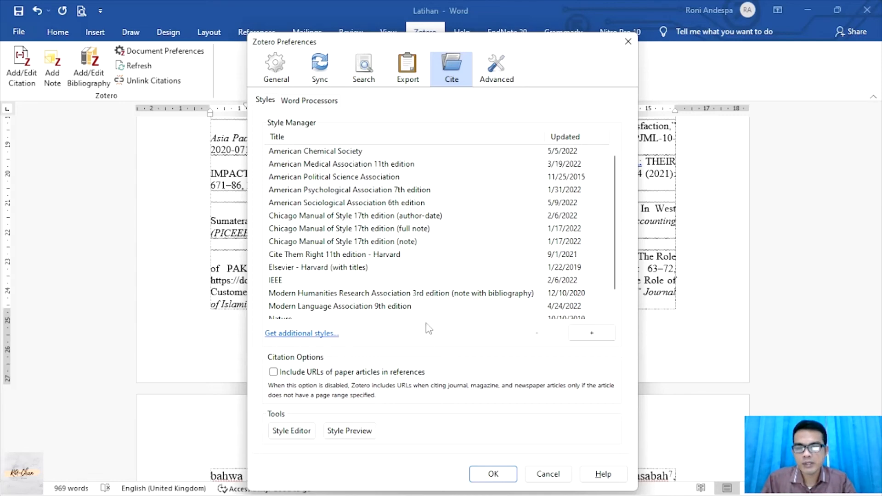
Open Zotero's online style repository and search the style titles for "chicago"
left_click(327, 338)
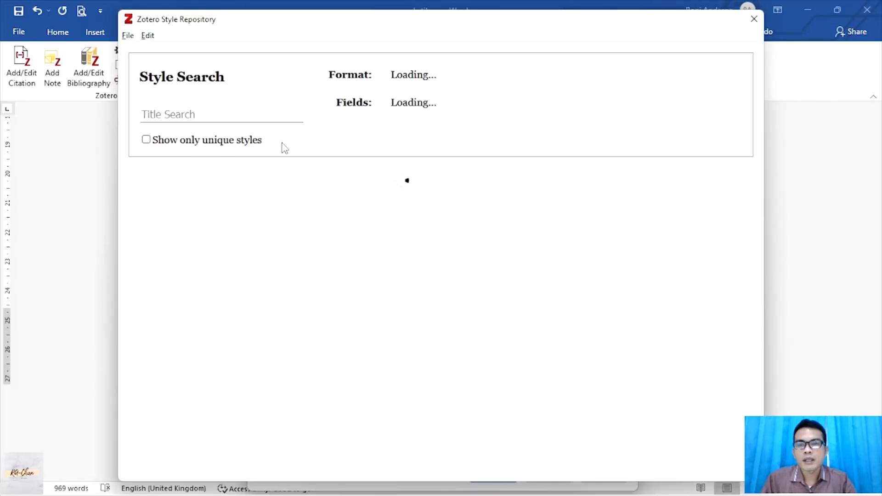
left_click(258, 119)
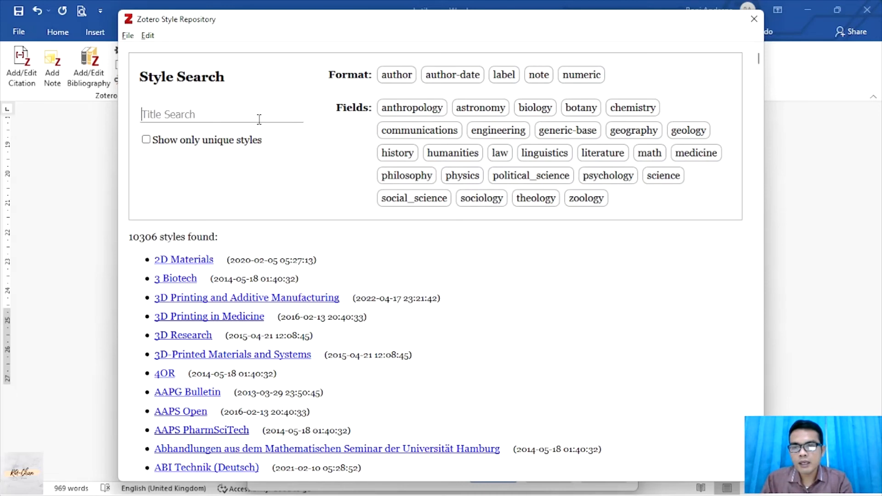
type("c")
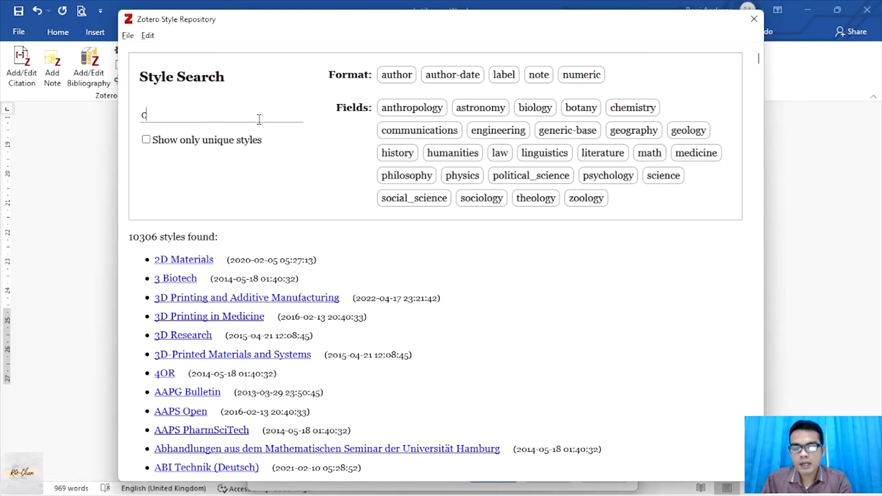
type("hicago")
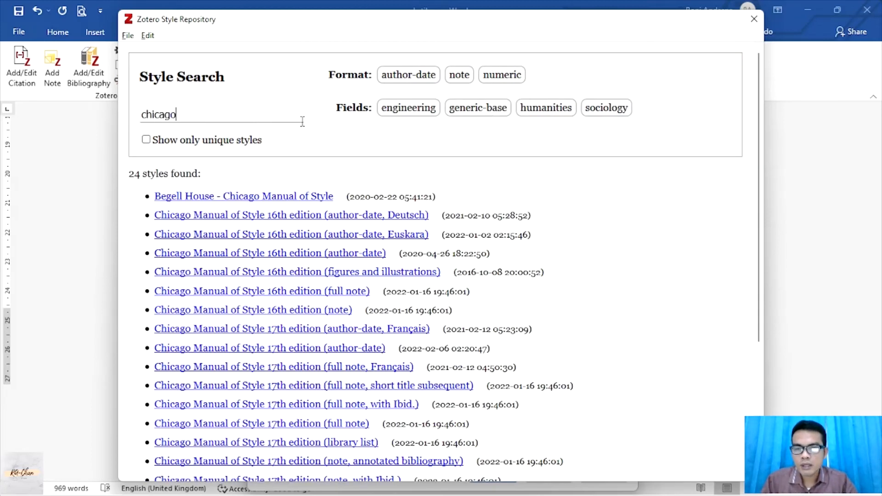
Install the Chicago Manual of Style 17th edition (full note, with Ibid.) style and confirm the Zotero preferences
scroll(450, 183, "down", 3)
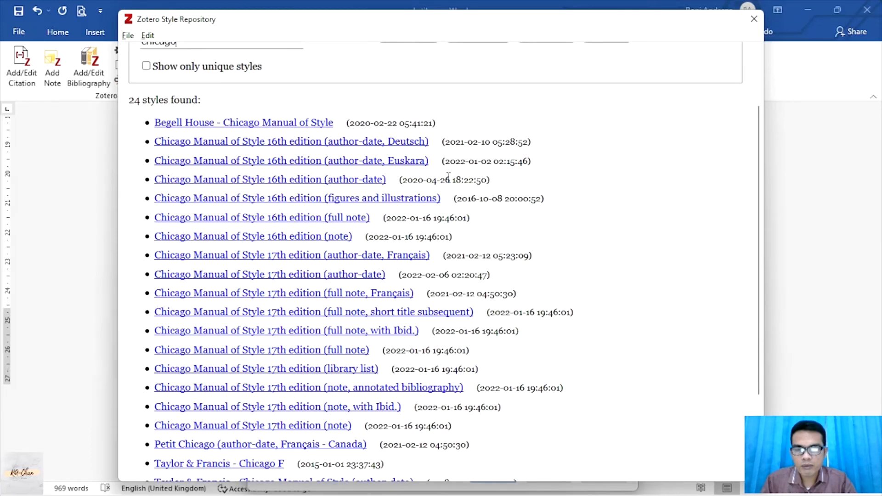
scroll(448, 177, "down", 3)
mouse_move(401, 260)
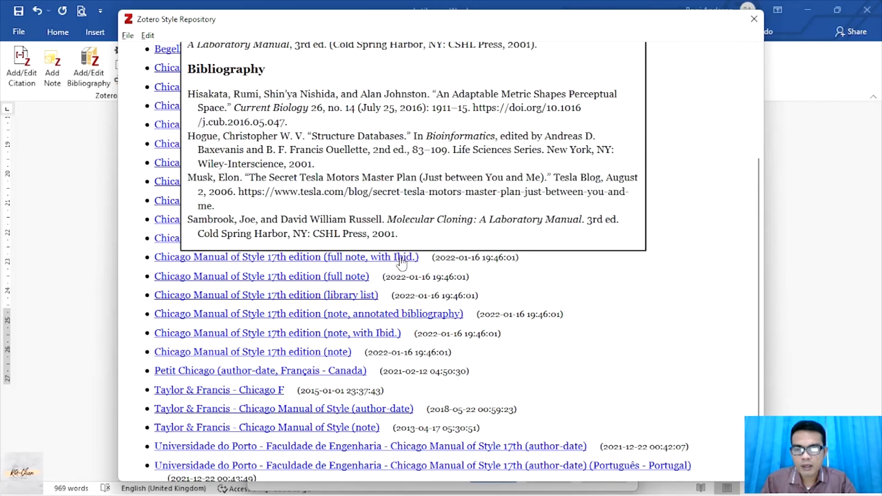
scroll(401, 260, "up", 3)
mouse_move(409, 339)
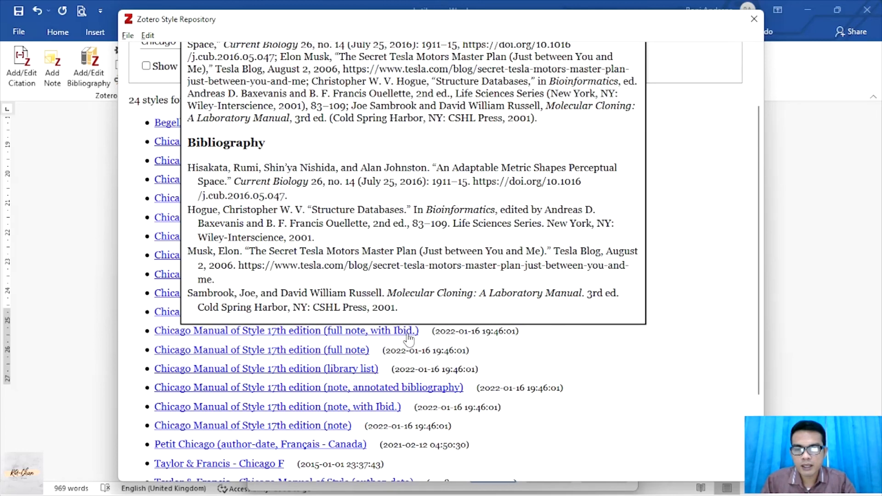
left_click(409, 339)
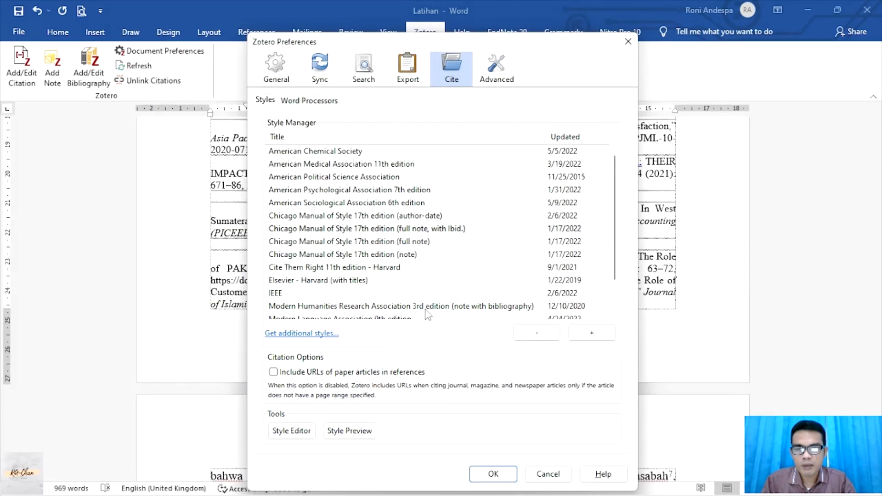
left_click(471, 230)
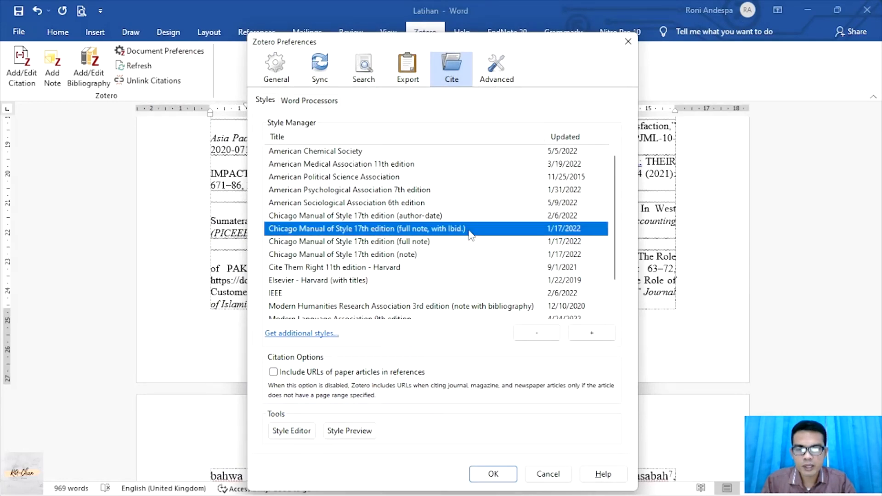
left_click(493, 474)
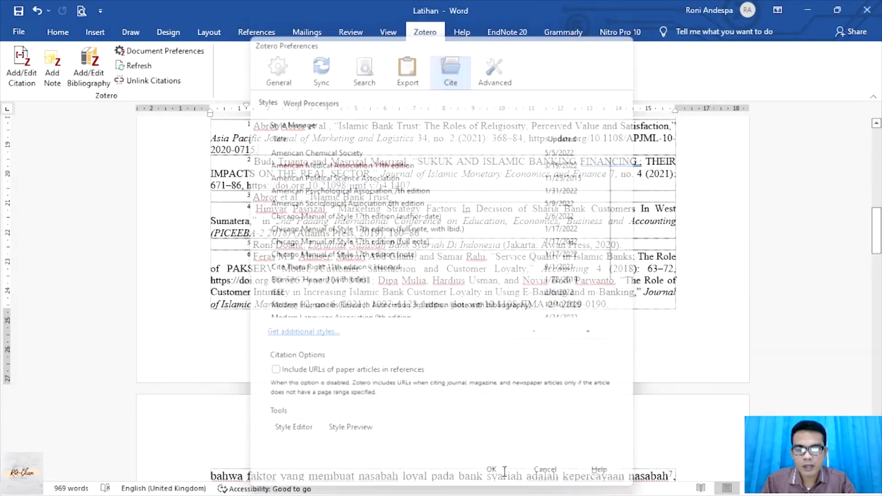
Set the document's citation style to Chicago Manual of Style 17th edition (full note, with Ibid.)
scroll(435, 318, "up", 4)
scroll(388, 309, "up", 1)
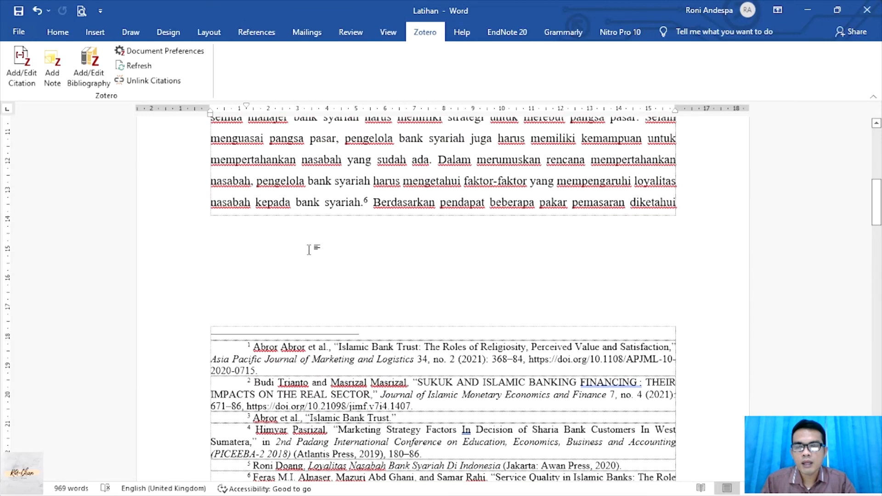
left_click(188, 55)
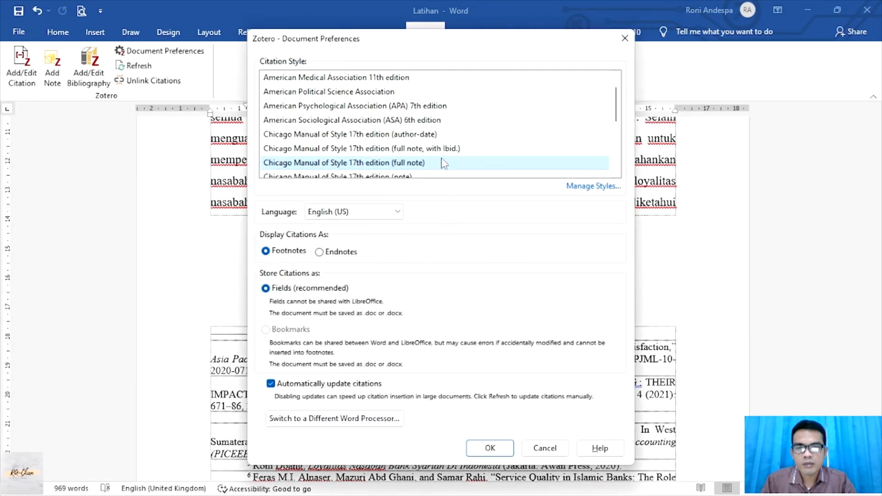
left_click(441, 151)
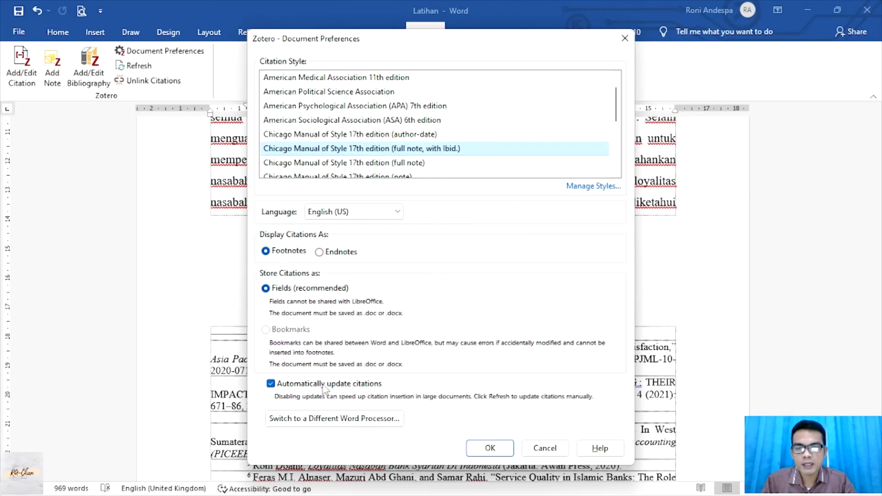
left_click(499, 448)
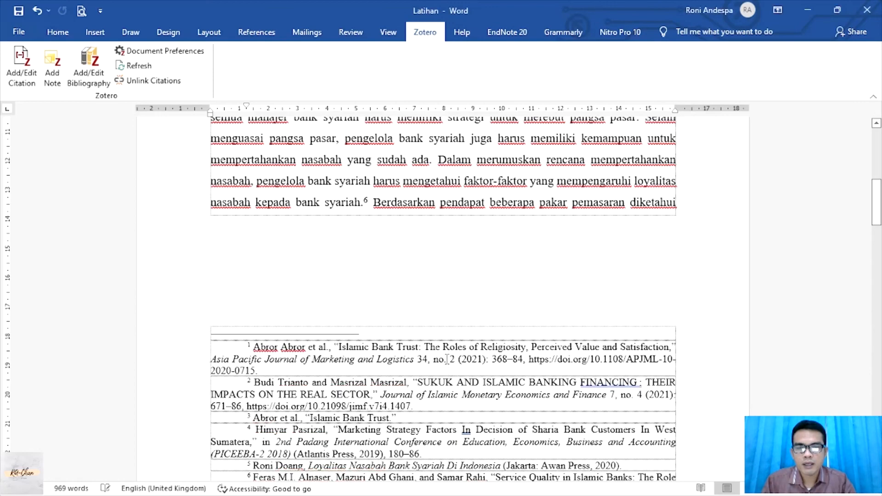
Justify all bibliography entries under DAFTAR PUSTAKA
scroll(447, 359, "up", 5)
scroll(444, 357, "down", 6)
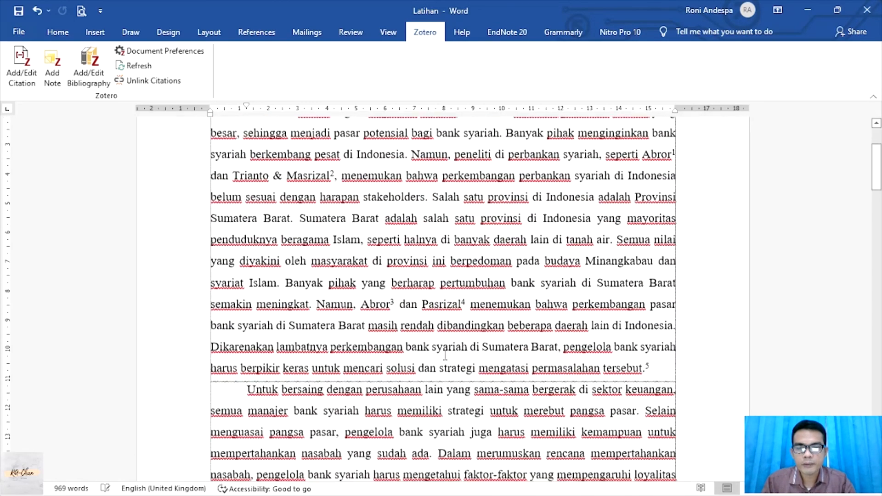
scroll(444, 356, "down", 10)
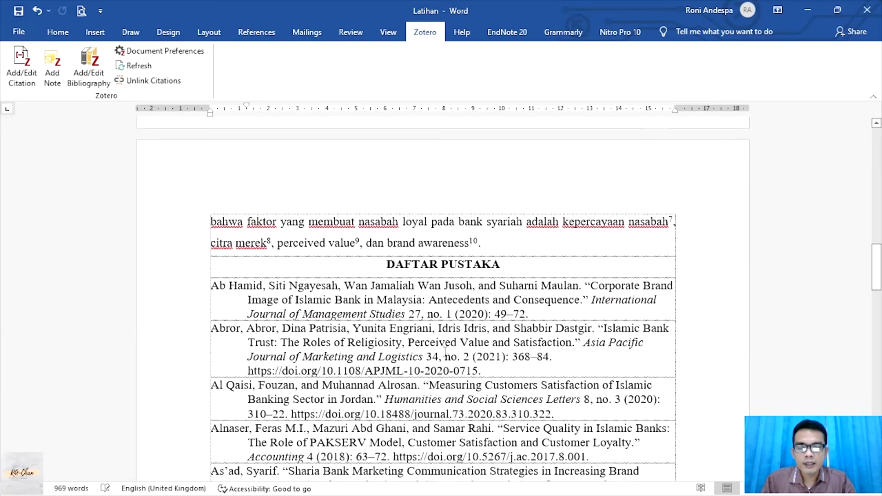
scroll(444, 354, "down", 7)
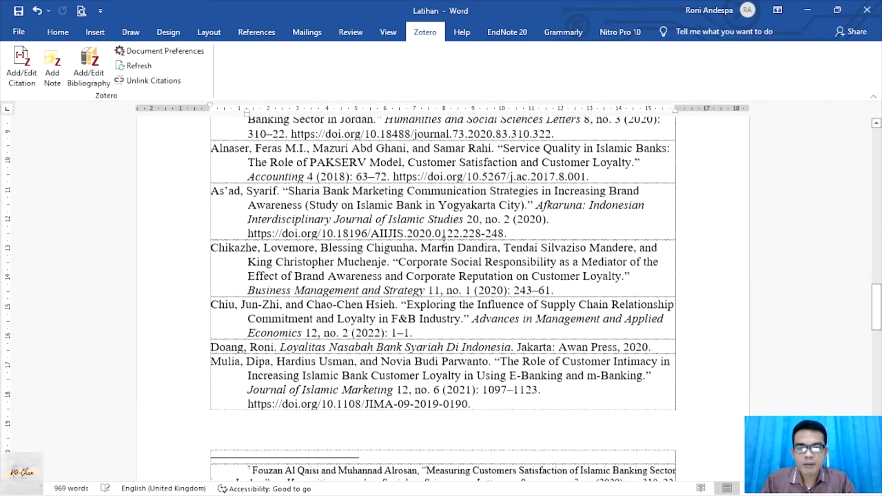
scroll(443, 243, "down", 1)
left_click(514, 200)
scroll(538, 276, "down", 6)
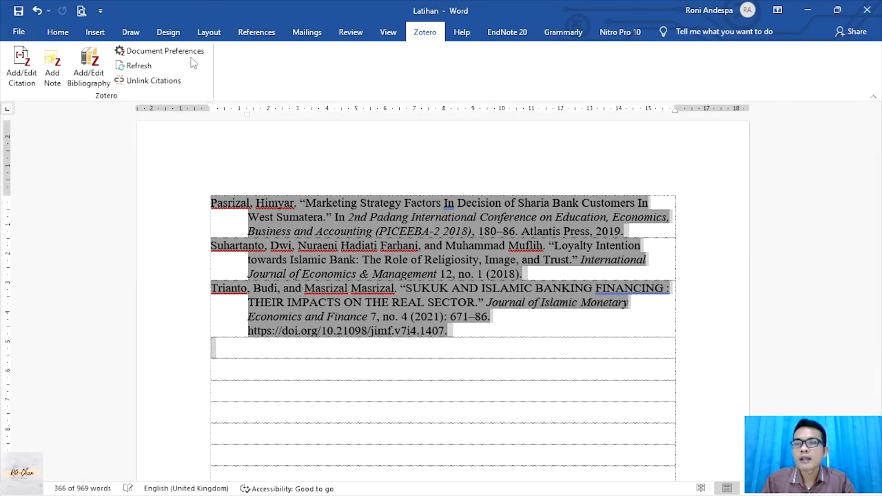
left_click(58, 32)
left_click(357, 77)
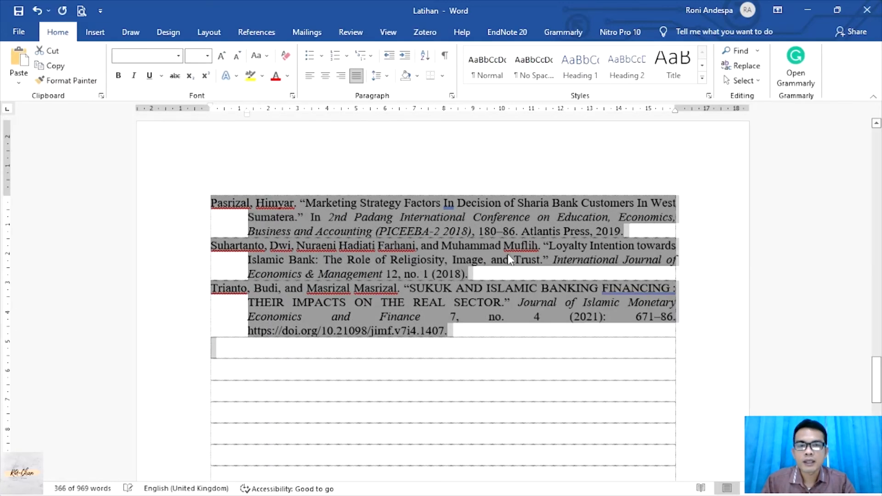
Review the body text's footnote reference numbers and the footnotes on the first page under the new citation style
scroll(450, 236, "up", 10)
scroll(449, 237, "up", 8)
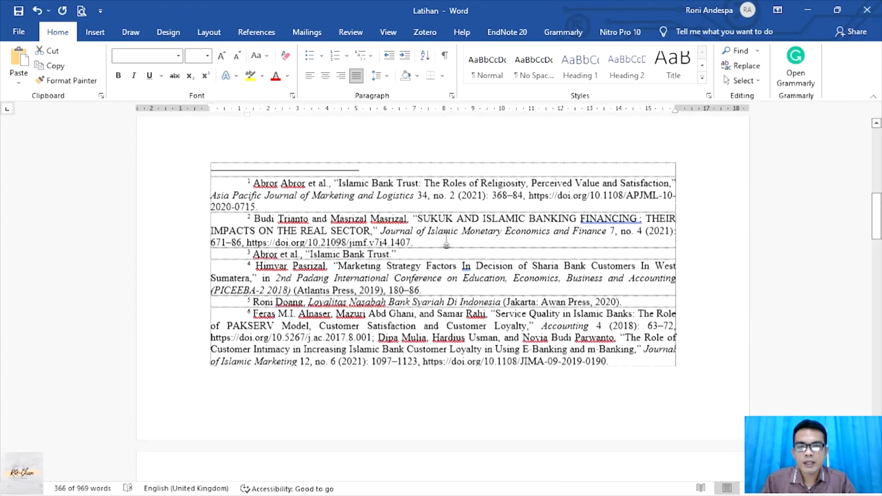
left_click(466, 219)
scroll(467, 220, "up", 3)
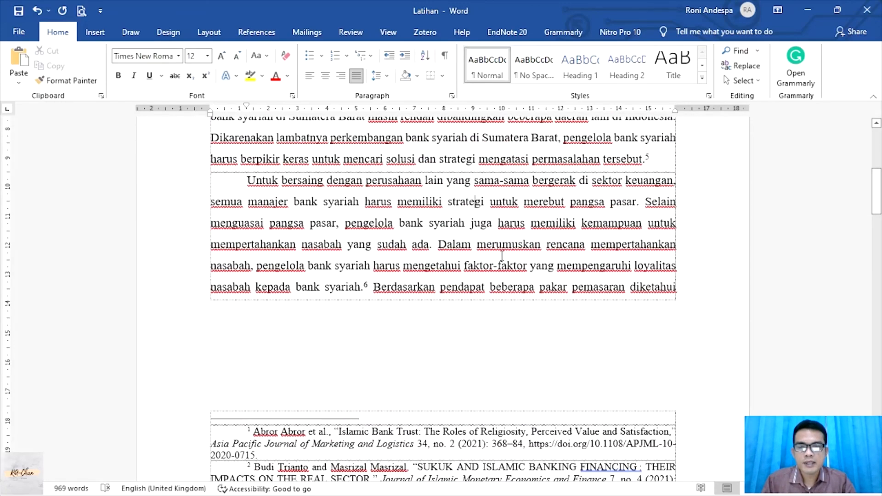
scroll(503, 254, "up", 2)
scroll(505, 251, "up", 6)
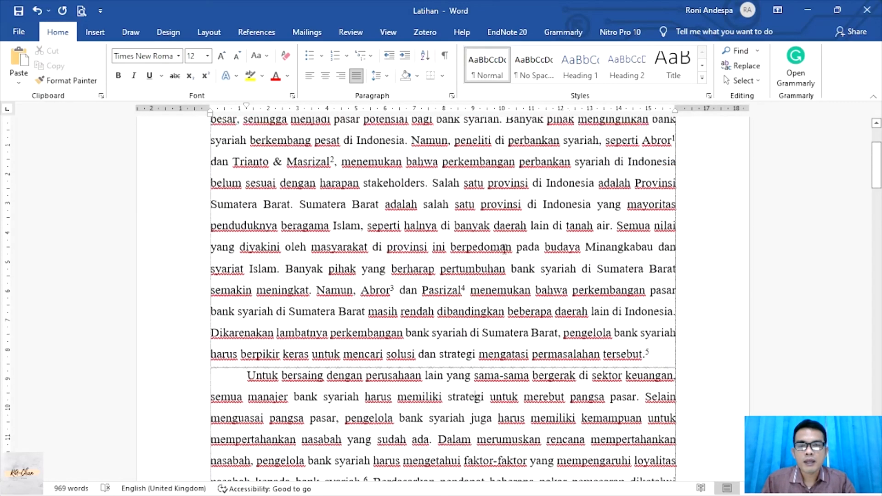
scroll(504, 248, "up", 4)
scroll(533, 262, "down", 7)
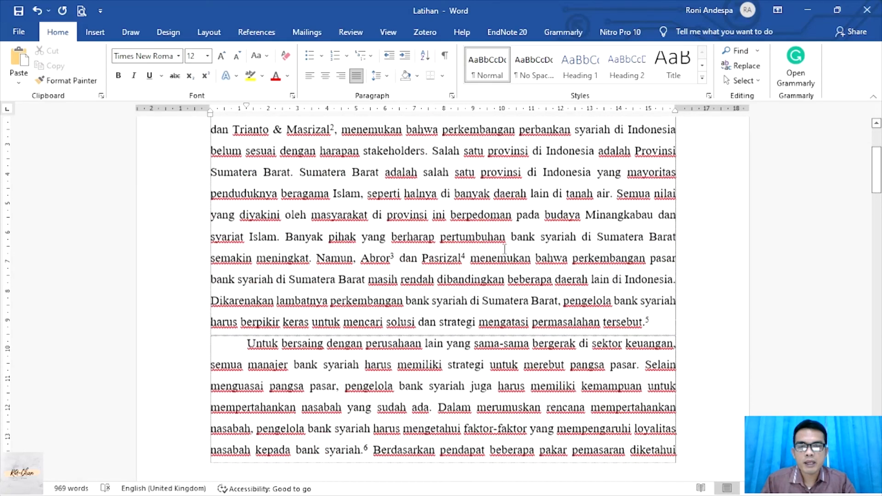
scroll(533, 264, "down", 5)
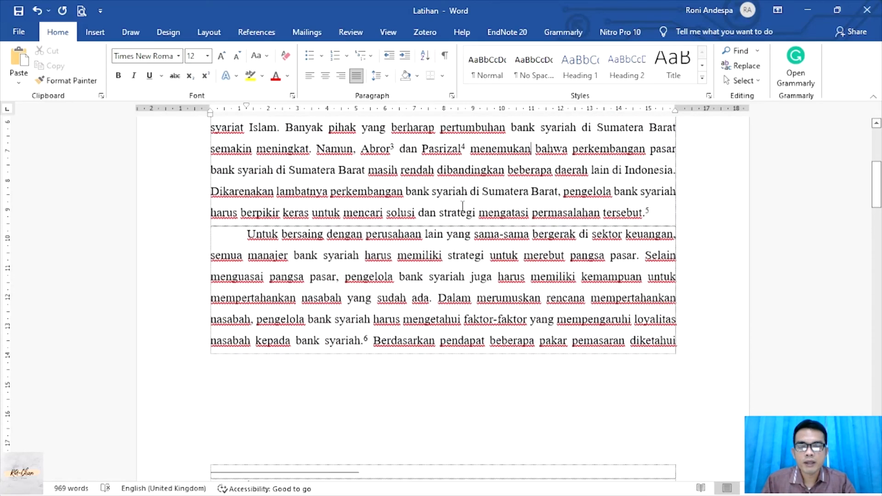
scroll(463, 207, "down", 3)
scroll(463, 207, "up", 8)
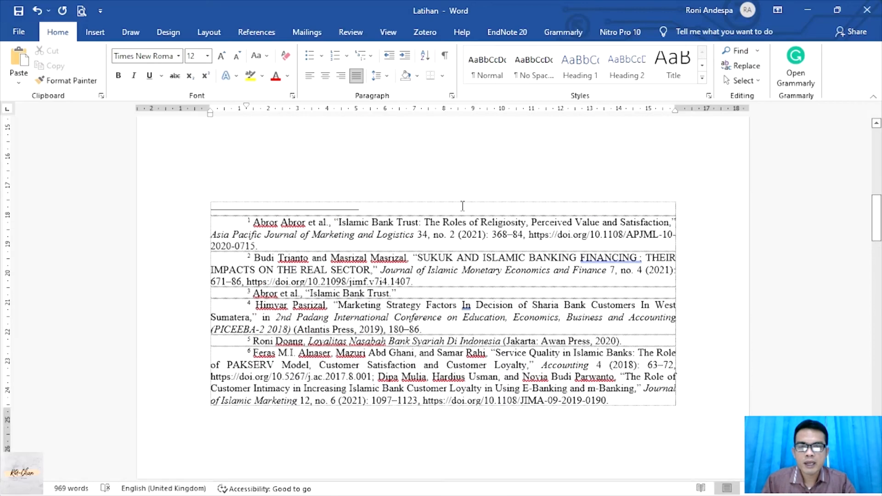
scroll(460, 230, "up", 2)
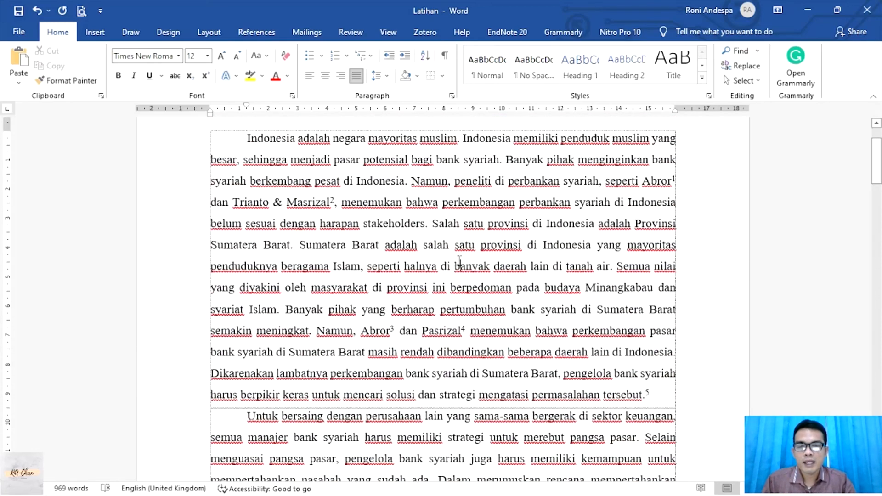
scroll(465, 261, "down", 4)
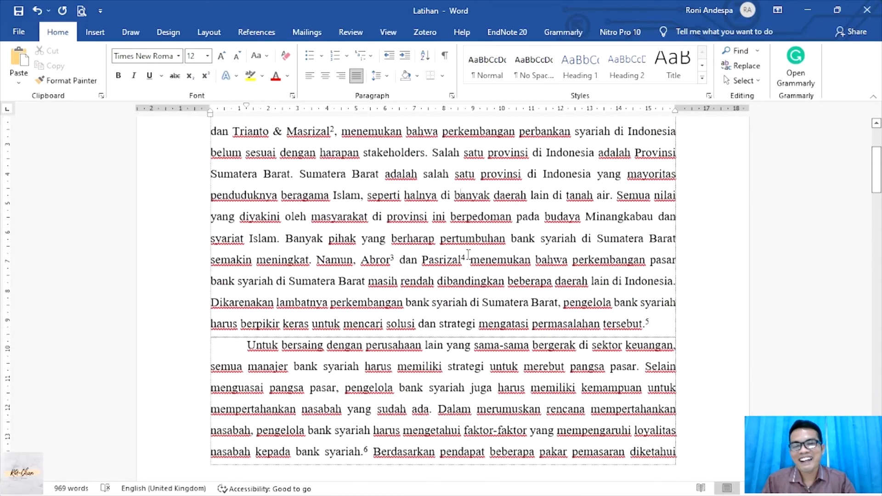
scroll(468, 256, "down", 2)
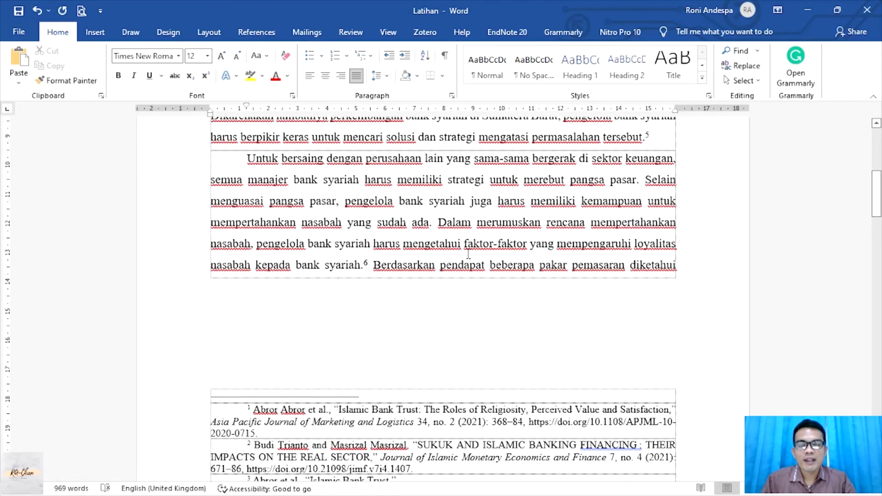
scroll(485, 235, "up", 7)
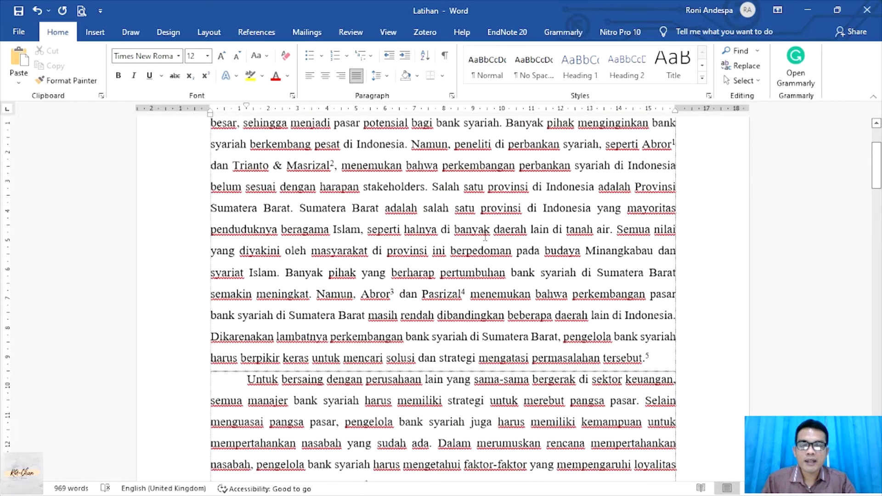